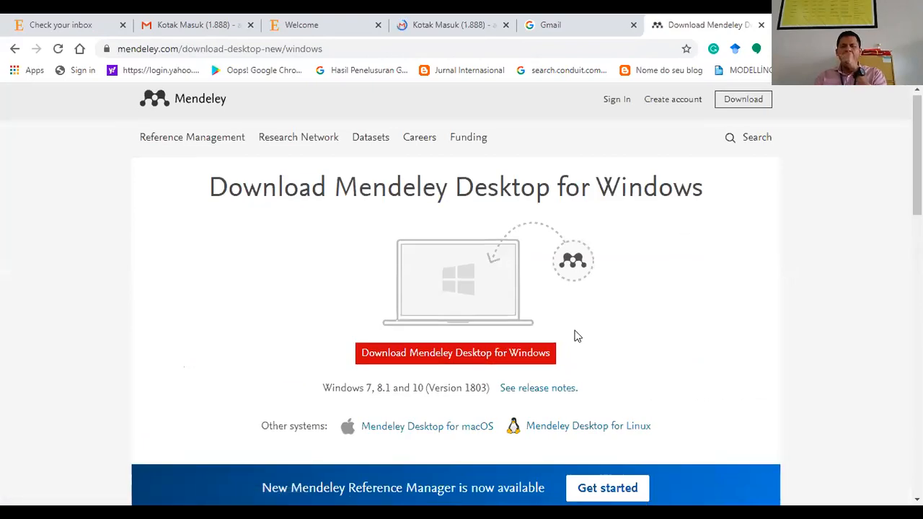
# Look over the Mendeley Desktop for Windows download page, and browse the All Documents list in the Mendeley Desktop library
pyautogui.scroll(-2, 577, 336)
pyautogui.scroll(2, 574, 334)
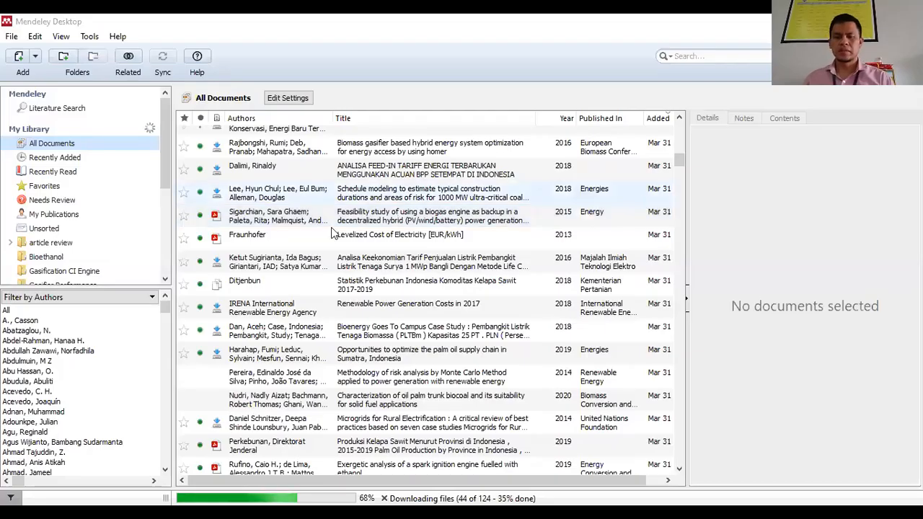
pyautogui.scroll(-6, 331, 232)
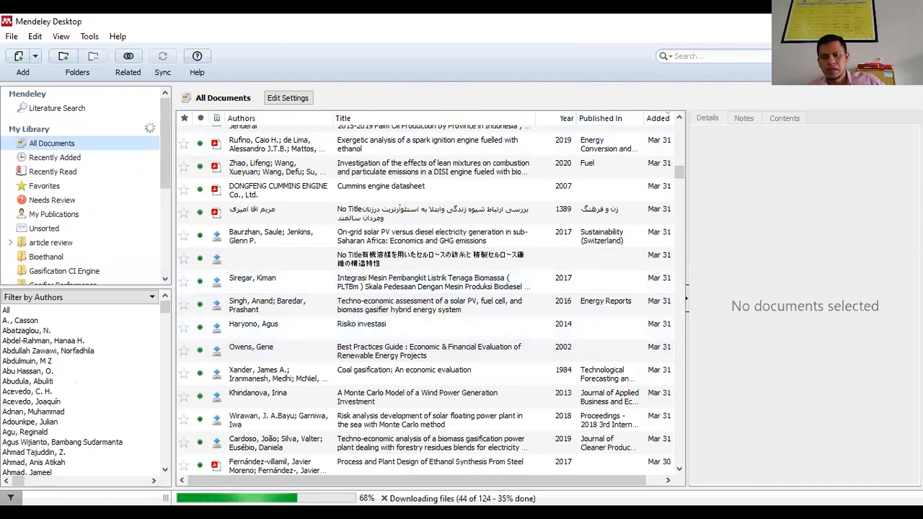
pyautogui.scroll(-7, 181, 210)
pyautogui.scroll(7, 181, 211)
pyautogui.scroll(3, 183, 208)
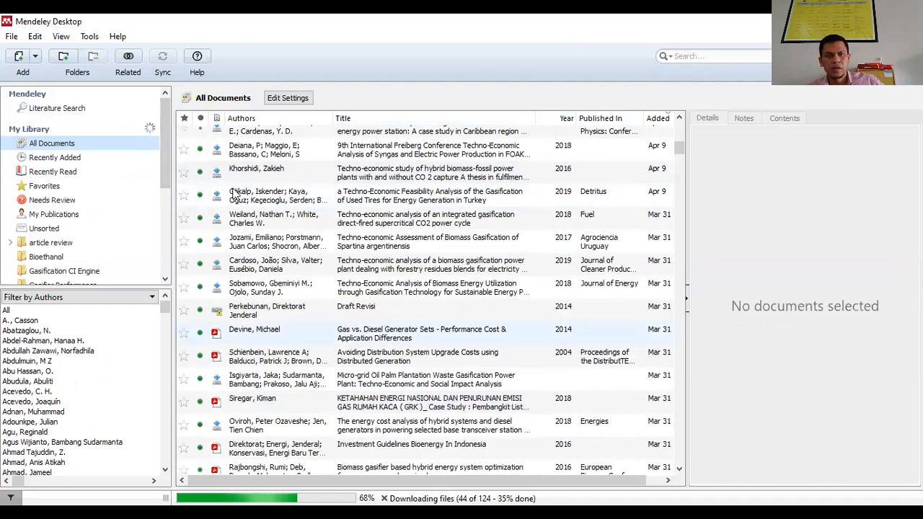
# Look through the commands for adding, editing and help, and select the Draft Revisi entry in the library
pyautogui.click(33, 56)
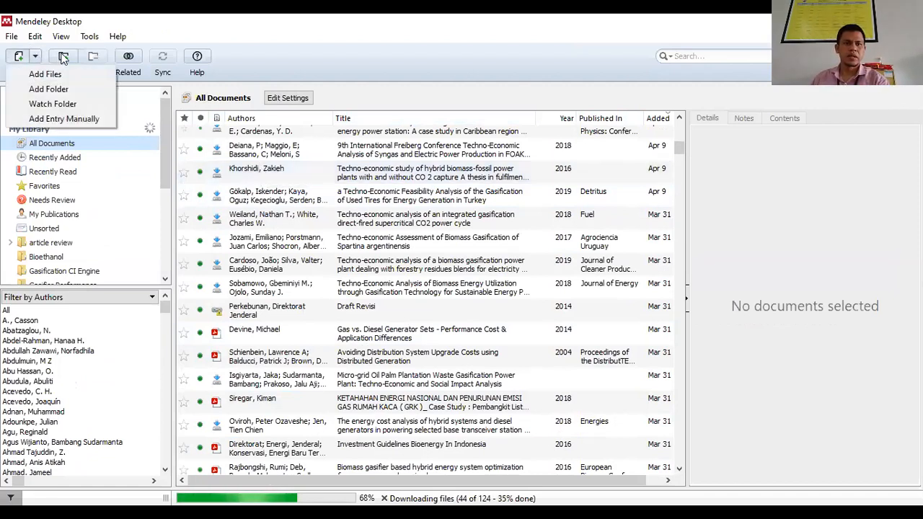
pyautogui.click(34, 38)
pyautogui.moveTo(19, 41)
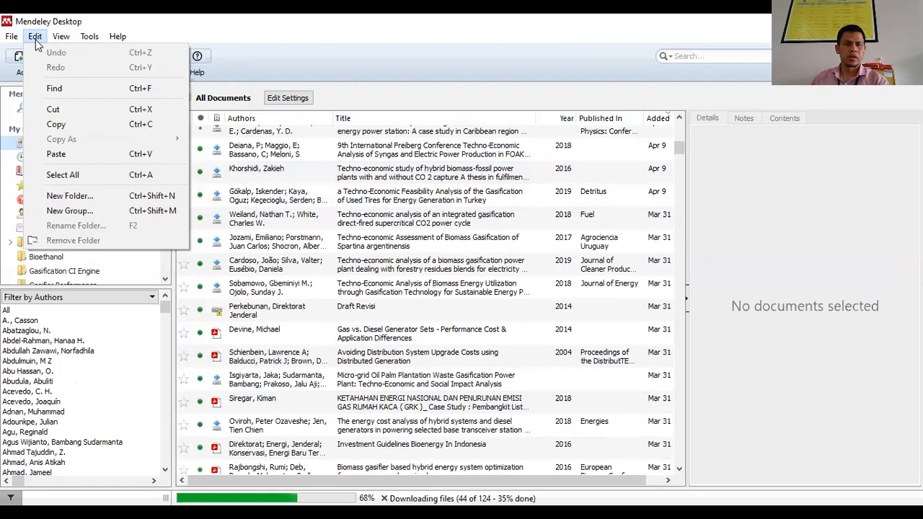
pyautogui.moveTo(92, 35)
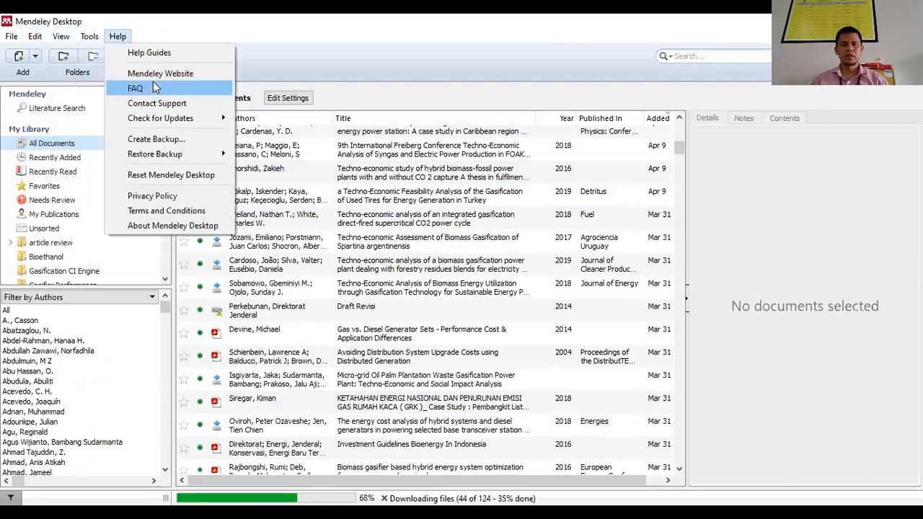
pyautogui.click(444, 306)
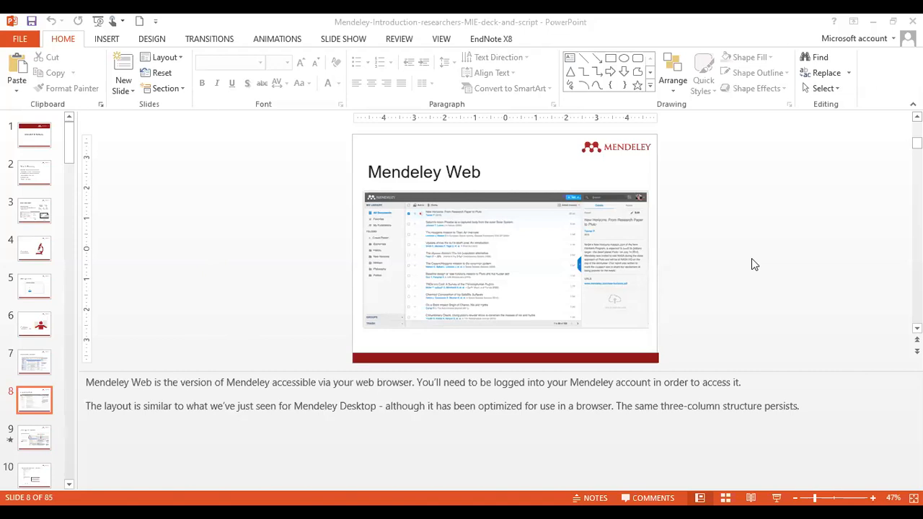
# Switch to the PowerPoint deck and present the Mendeley Desktop slide (slide 7) and the Mendeley Web slide full screen
pyautogui.click(34, 364)
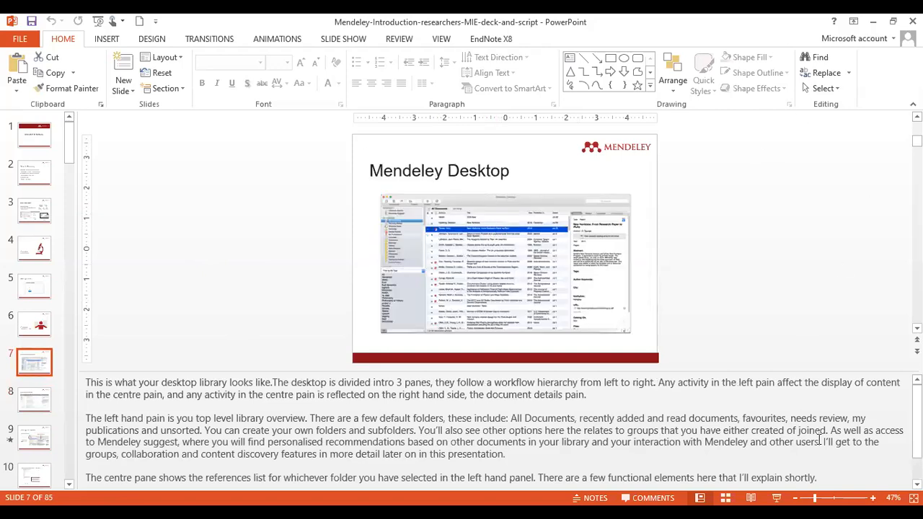
pyautogui.hotkey('shift', 'F5')
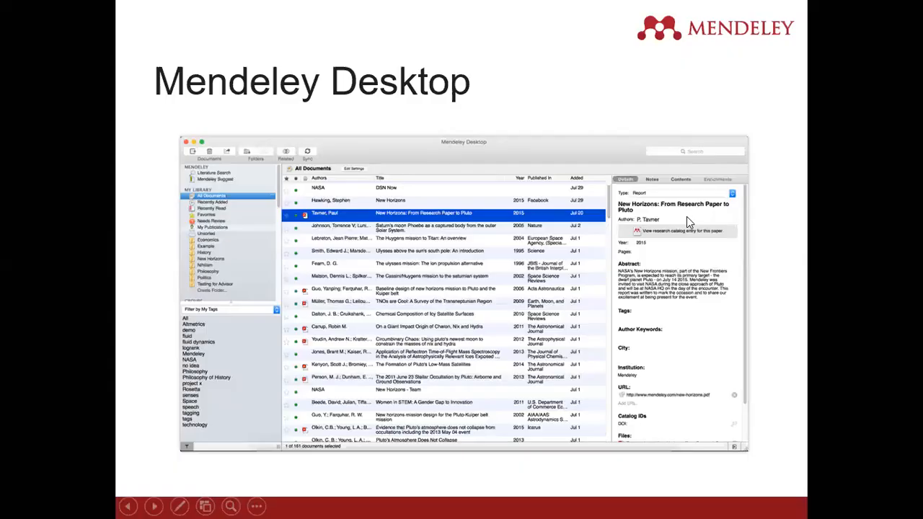
pyautogui.click(687, 222)
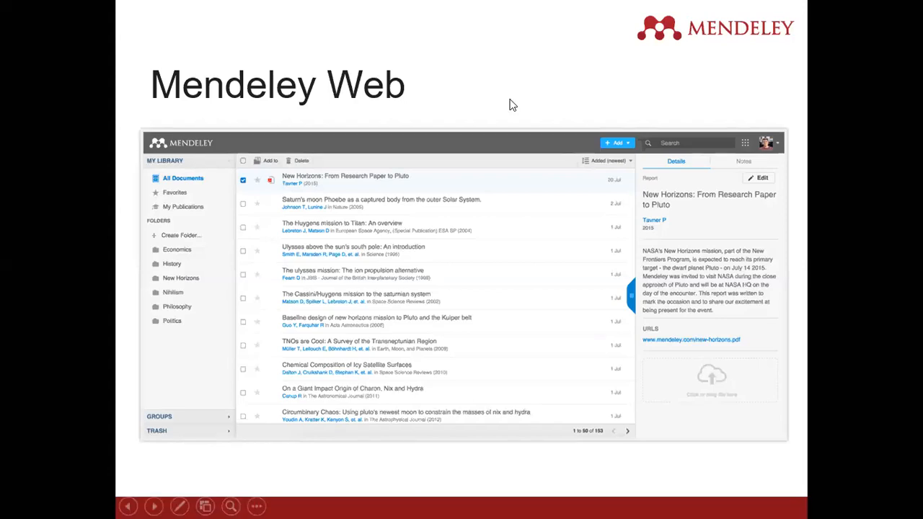
pyautogui.click(556, 171)
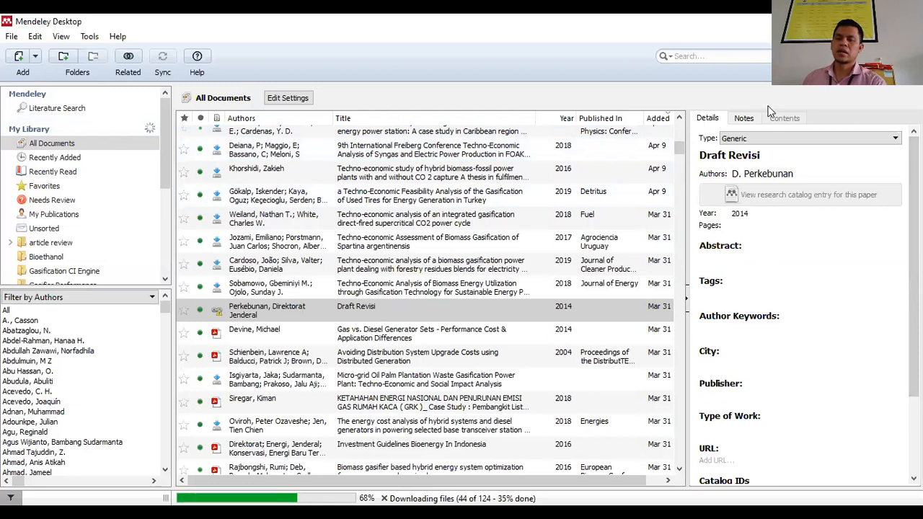
# Return to Mendeley Desktop and examine the Draft Revisi entry's details, from its document type to its attached file
pyautogui.click(38, 59)
pyautogui.click(8, 36)
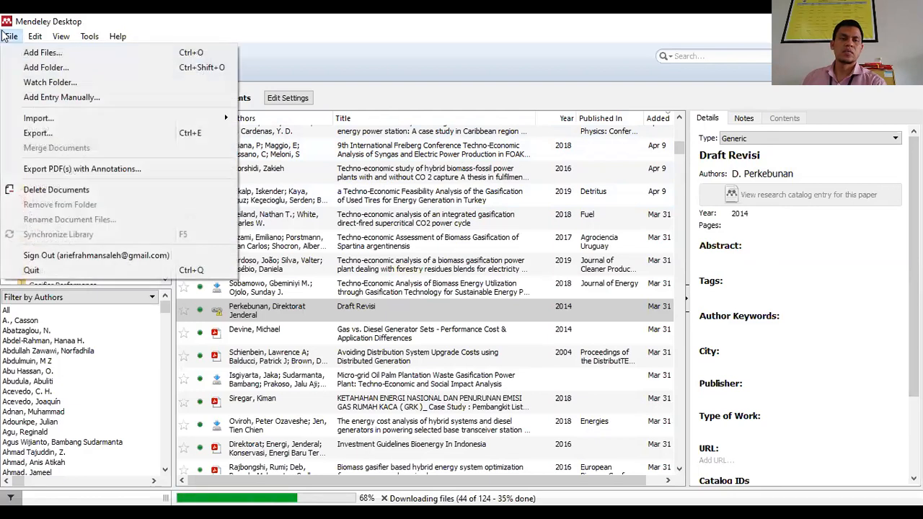
pyautogui.click(305, 55)
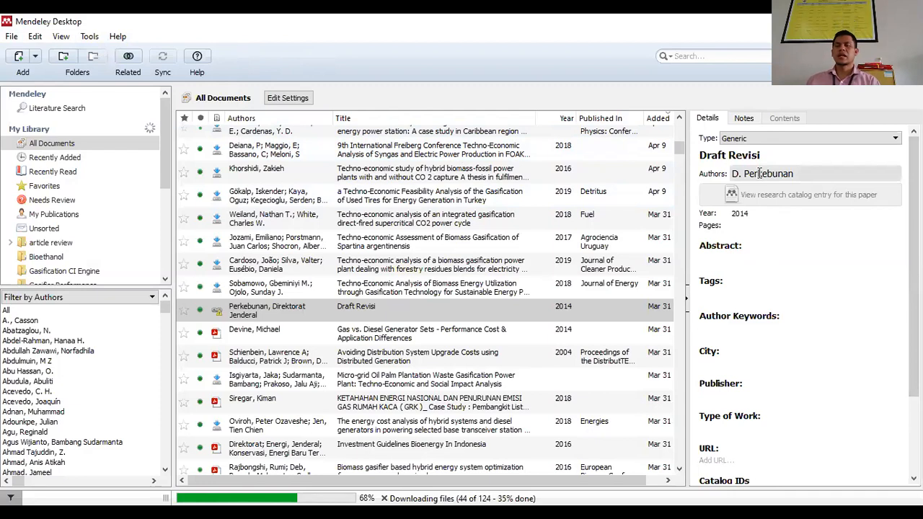
pyautogui.scroll(-1, 746, 379)
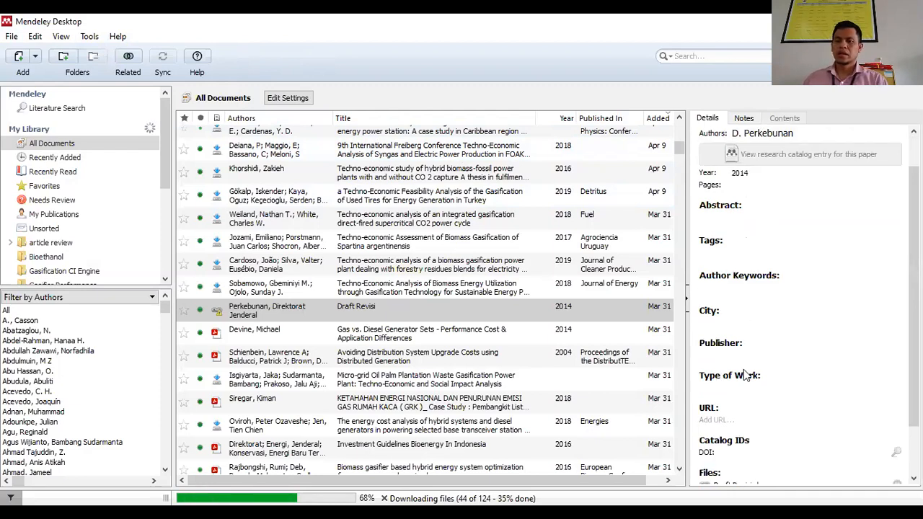
pyautogui.scroll(-1, 747, 379)
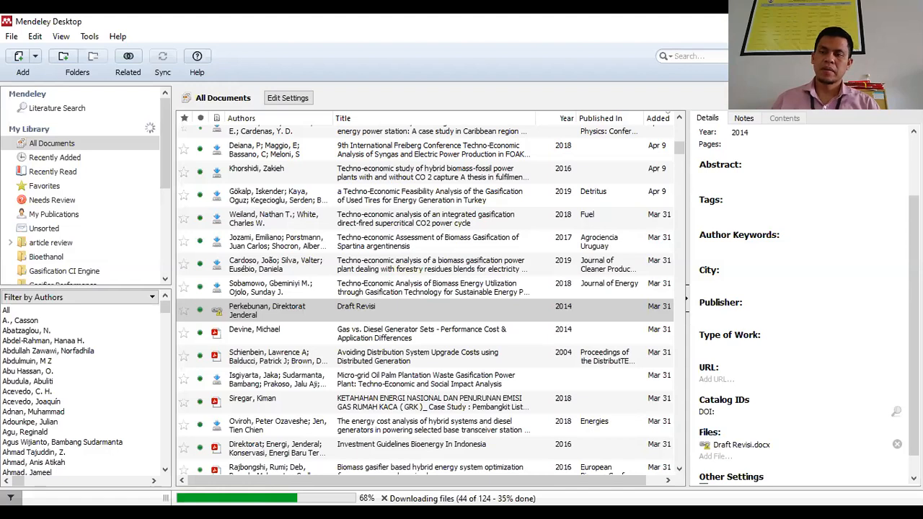
pyautogui.moveTo(914, 317); pyautogui.dragTo(914, 258)
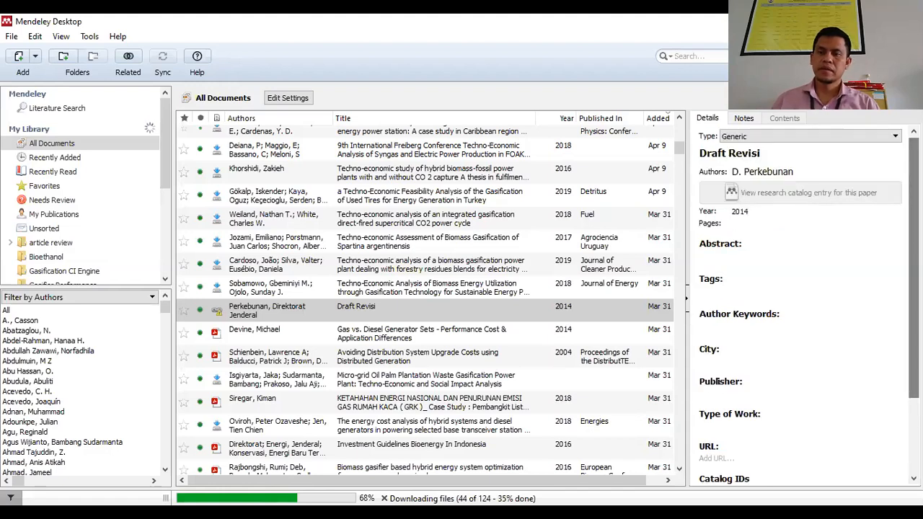
pyautogui.click(692, 56)
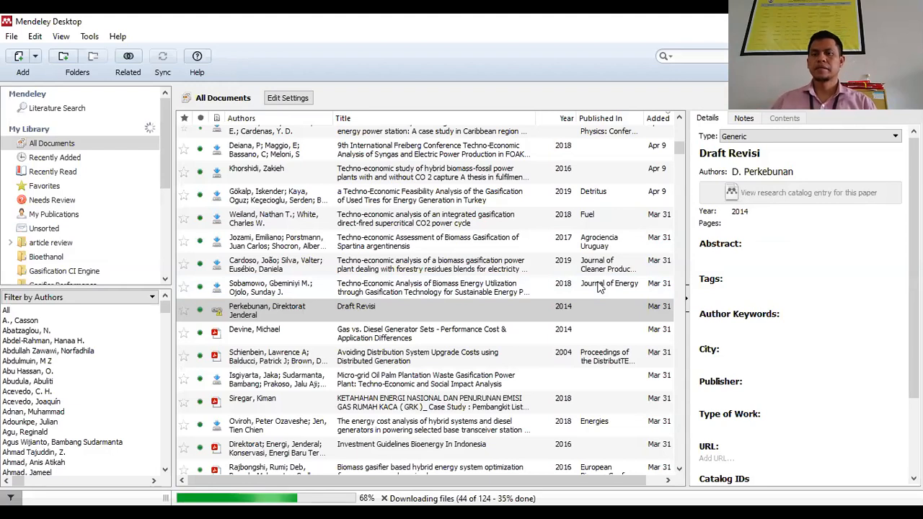
pyautogui.click(743, 212)
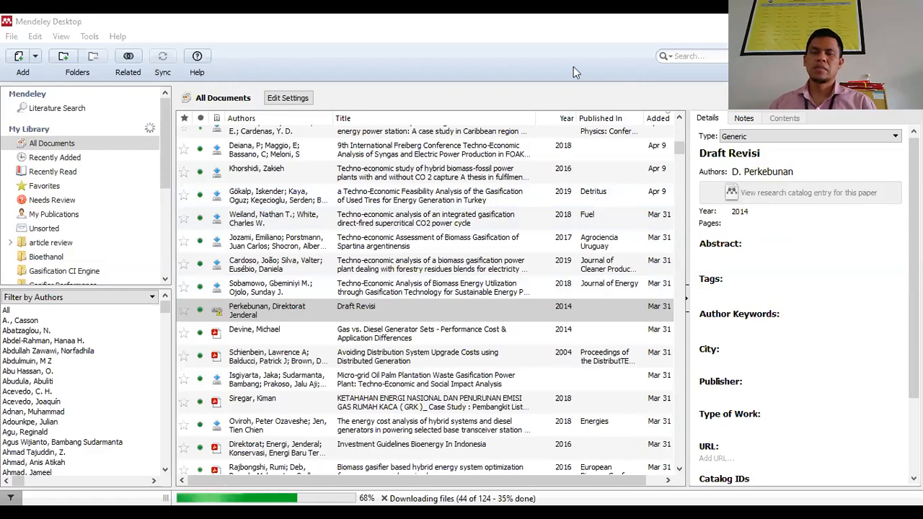
pyautogui.click(543, 43)
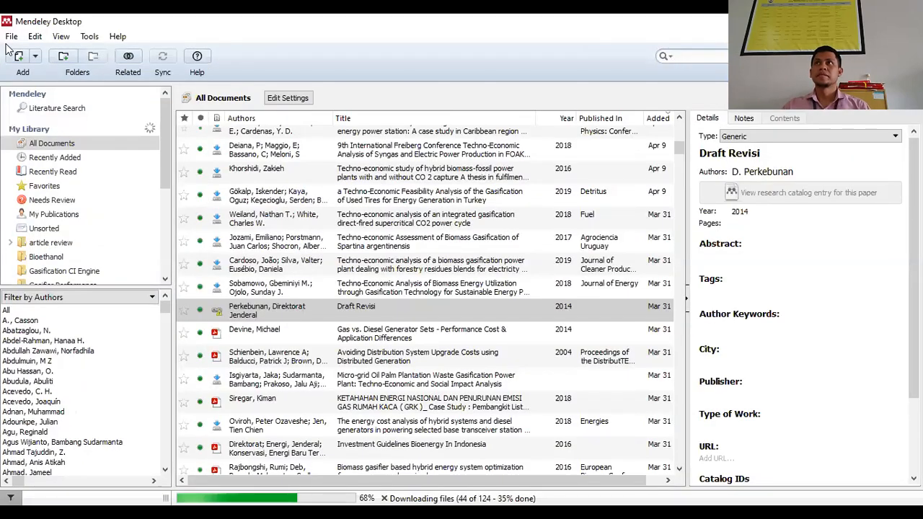
# Start adding files to the library and browse the Downloads folder for a paper to import
pyautogui.click(24, 35)
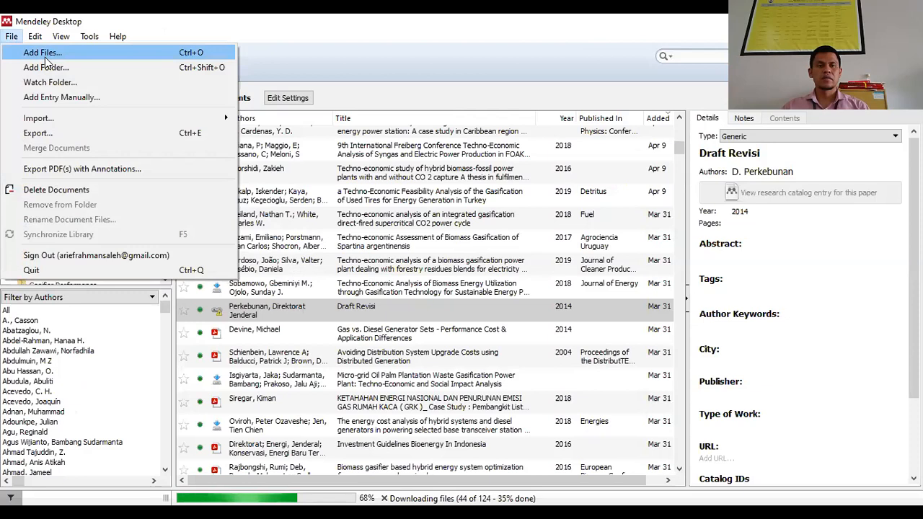
pyautogui.click(7, 36)
pyautogui.click(8, 36)
pyautogui.click(343, 105)
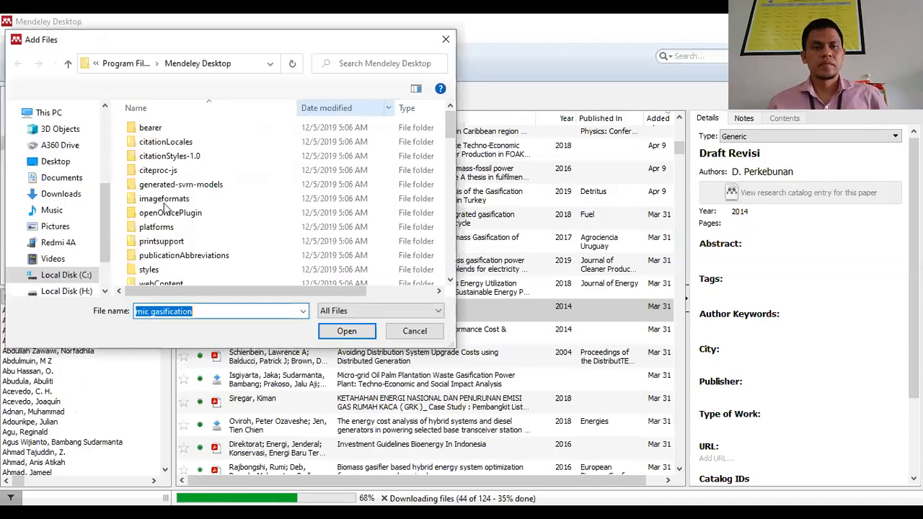
pyautogui.click(70, 195)
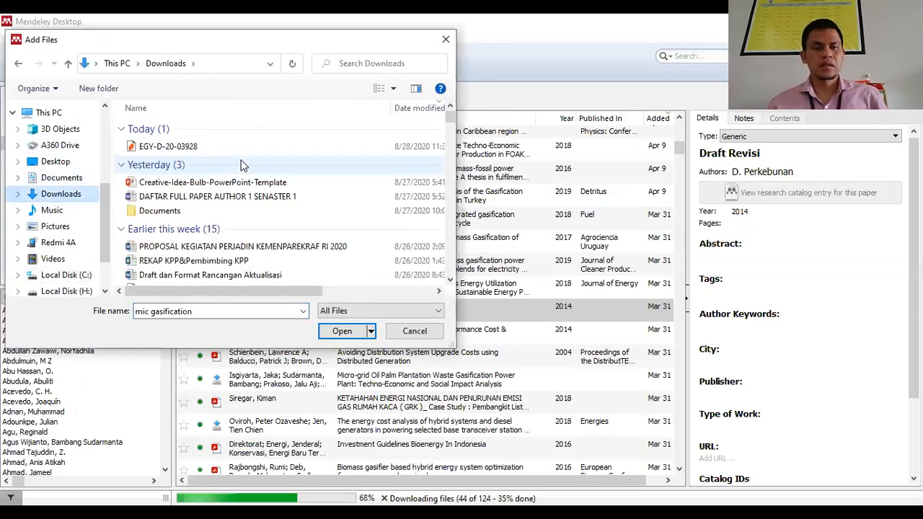
pyautogui.scroll(-4, 243, 165)
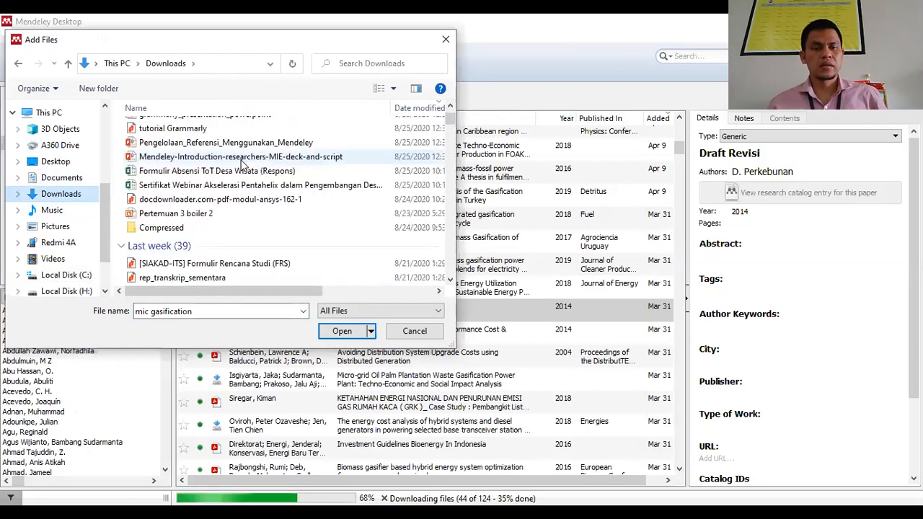
pyautogui.scroll(-5, 243, 164)
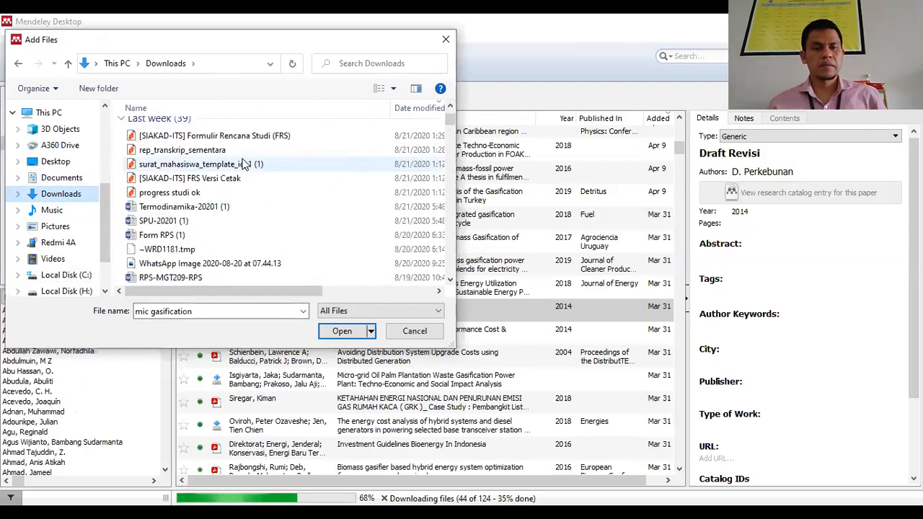
pyautogui.scroll(-8, 243, 164)
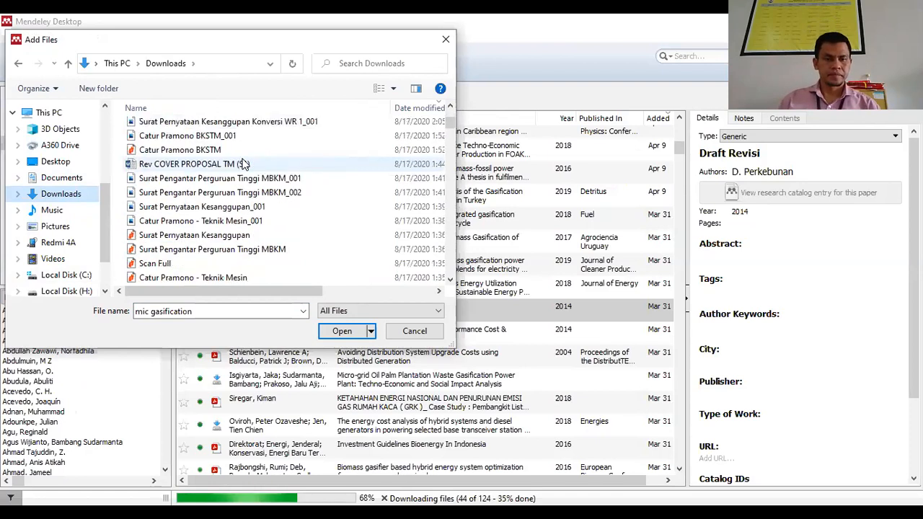
pyautogui.scroll(-8, 243, 165)
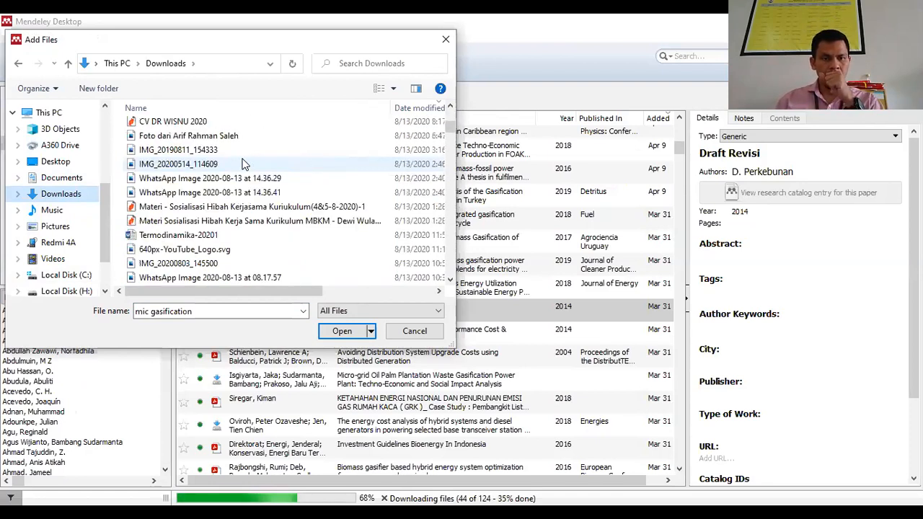
pyautogui.scroll(-8, 243, 164)
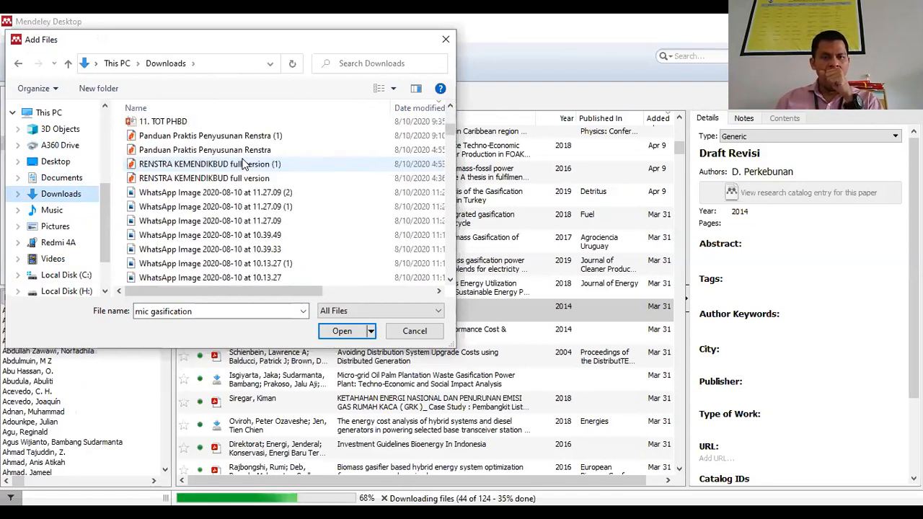
pyautogui.scroll(6, 245, 162)
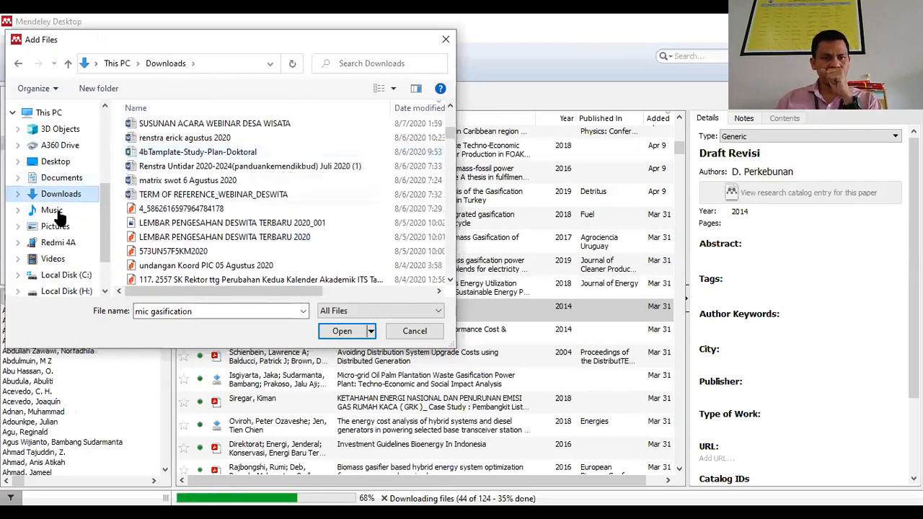
pyautogui.click(63, 178)
pyautogui.click(65, 193)
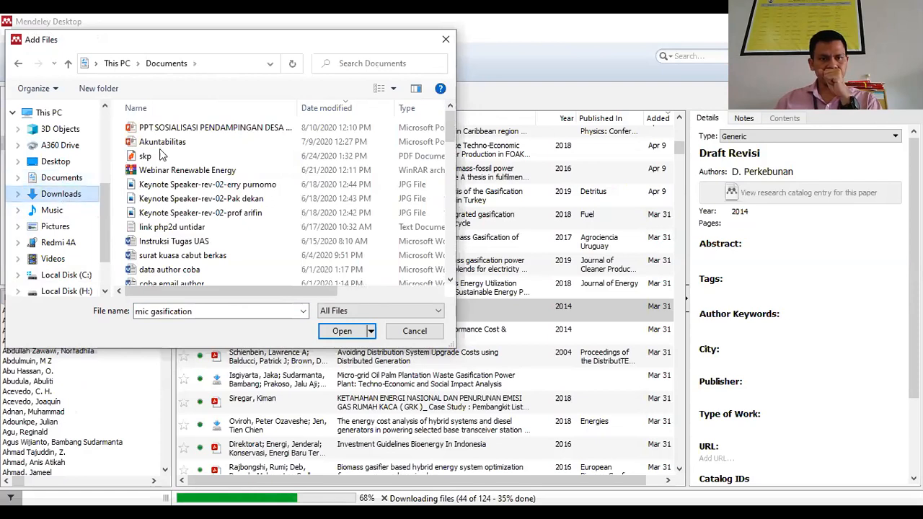
pyautogui.click(166, 146)
pyautogui.doubleClick(170, 210)
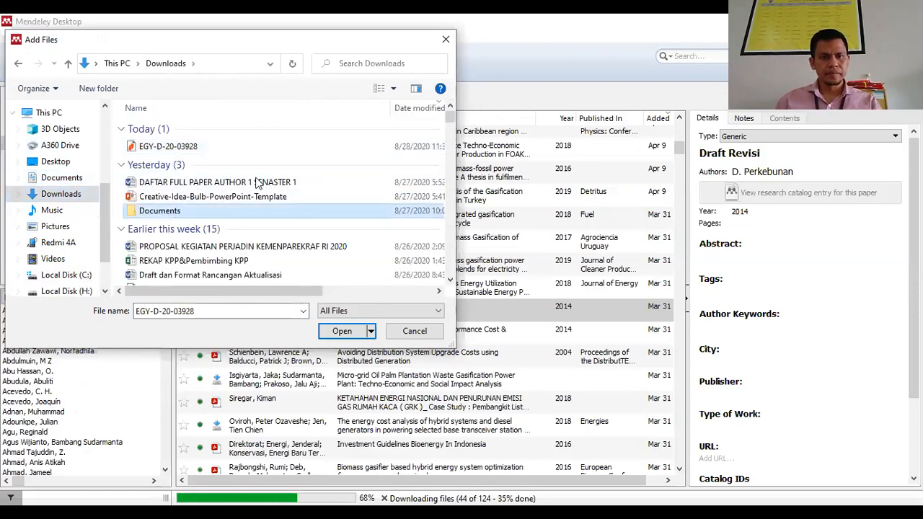
pyautogui.scroll(-7, 257, 172)
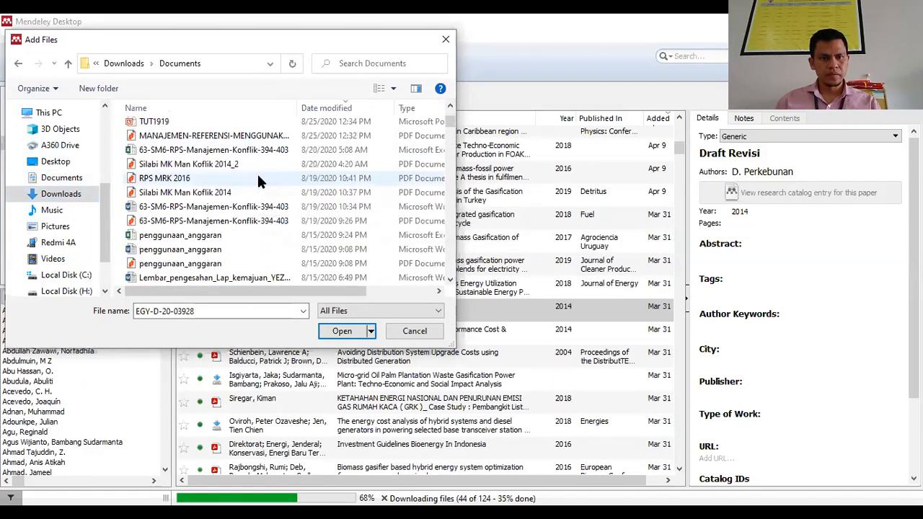
pyautogui.scroll(-6, 258, 177)
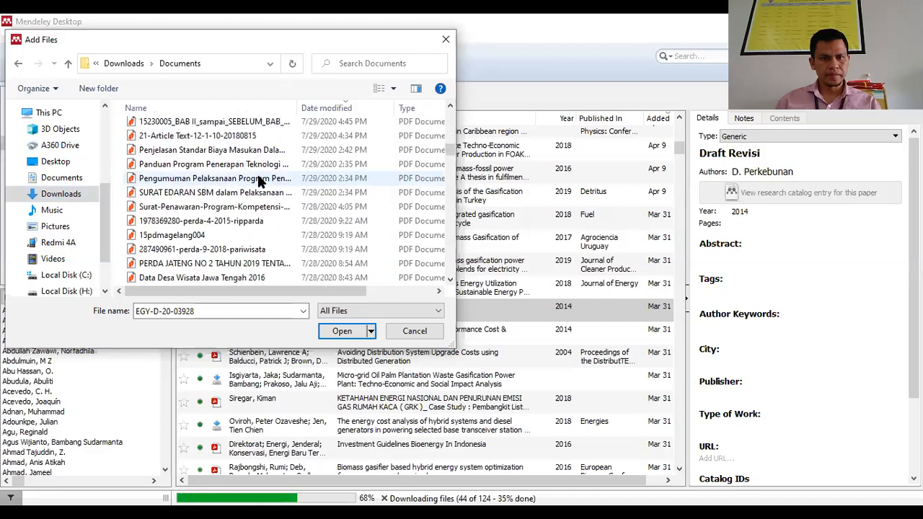
pyautogui.scroll(-7, 258, 181)
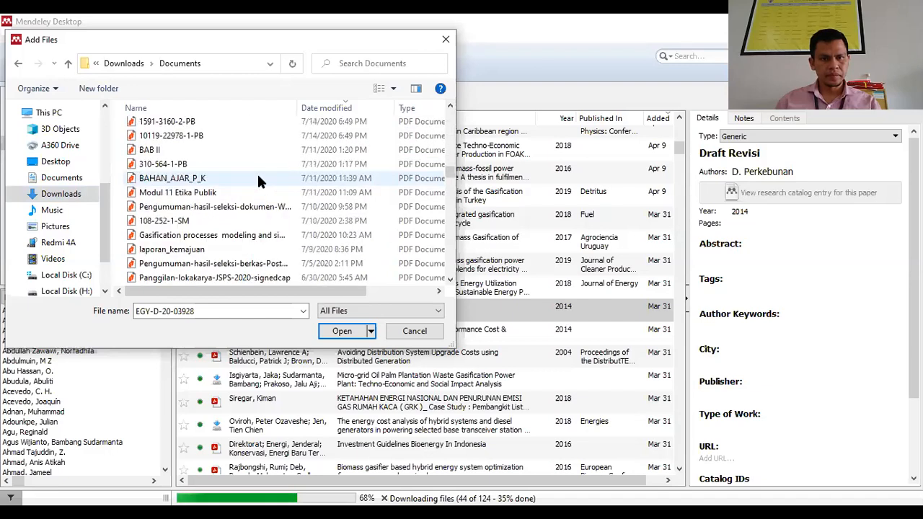
pyautogui.click(214, 207)
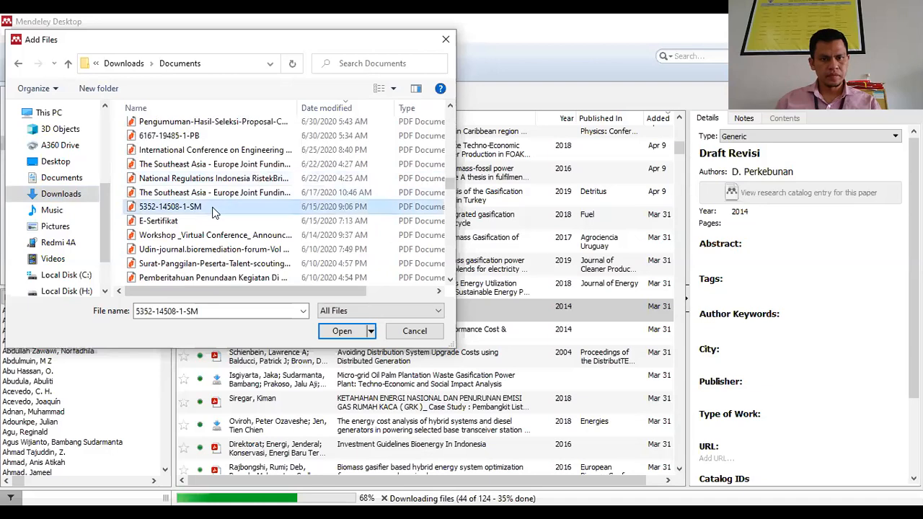
pyautogui.press('Return')
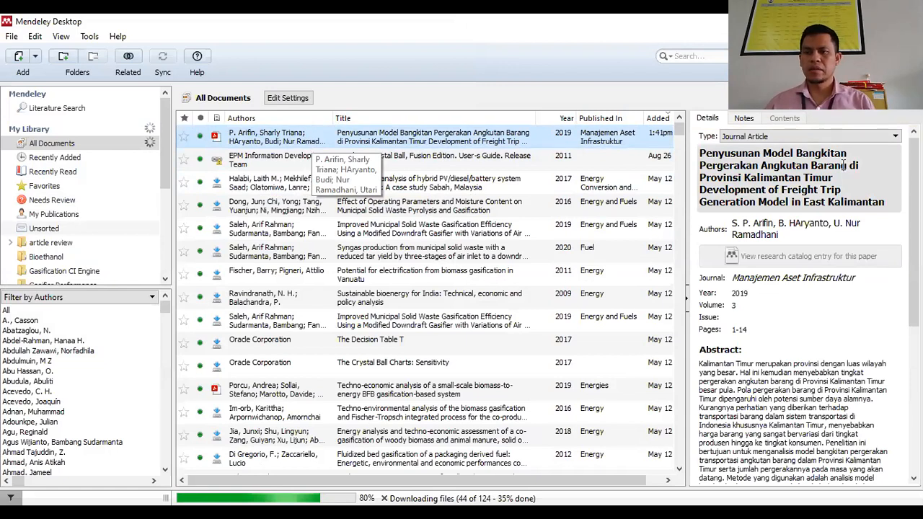
# Examine the newly imported 2019 journal article's details, from its title, authors, journal and volume to its keywords and attached PDF
pyautogui.moveTo(700, 153); pyautogui.dragTo(875, 202)
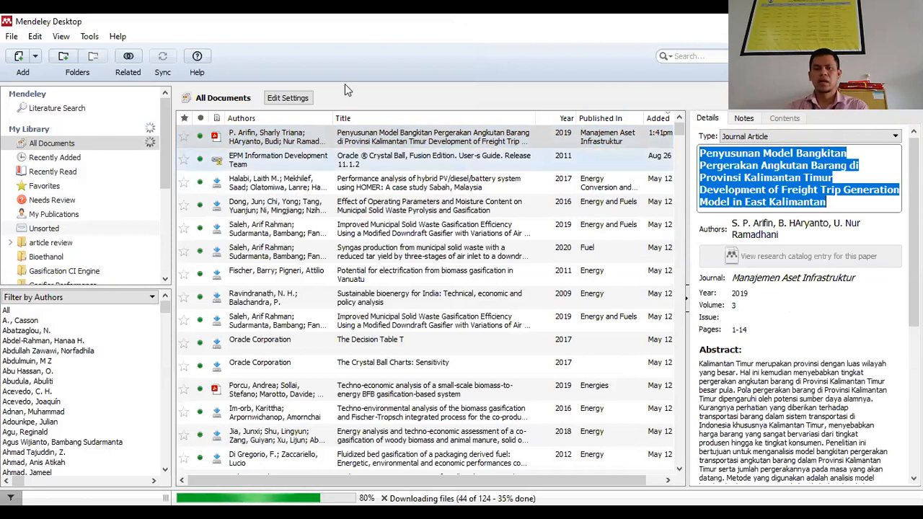
pyautogui.click(276, 144)
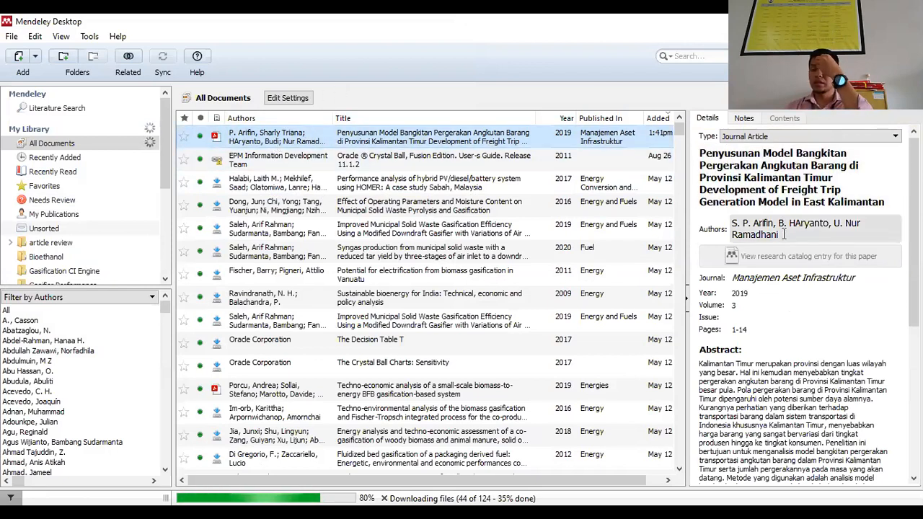
pyautogui.click(712, 165)
pyautogui.click(732, 280)
pyautogui.moveTo(732, 279); pyautogui.dragTo(862, 285)
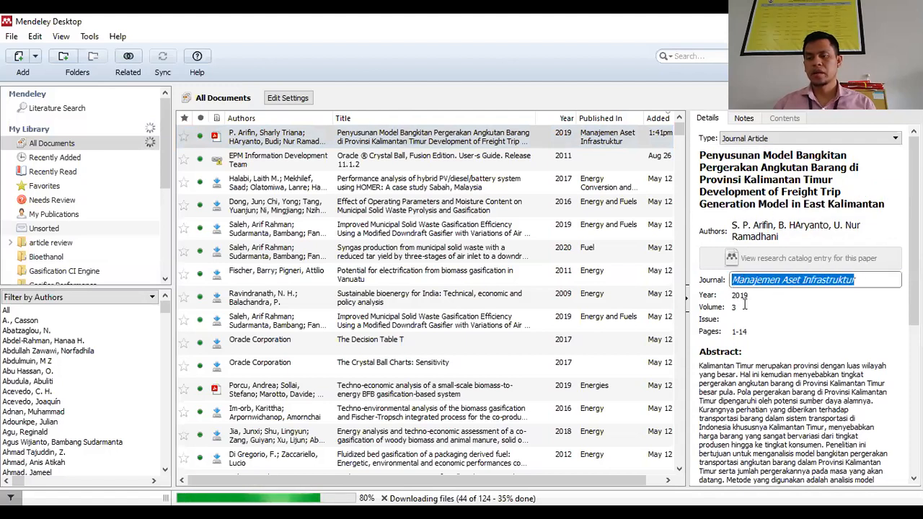
pyautogui.click(739, 303)
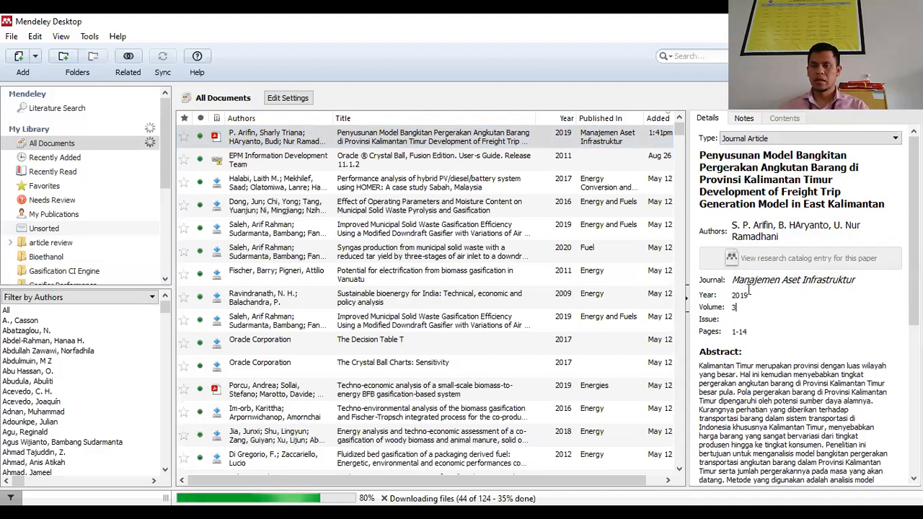
pyautogui.scroll(-3, 743, 317)
pyautogui.scroll(-7, 743, 322)
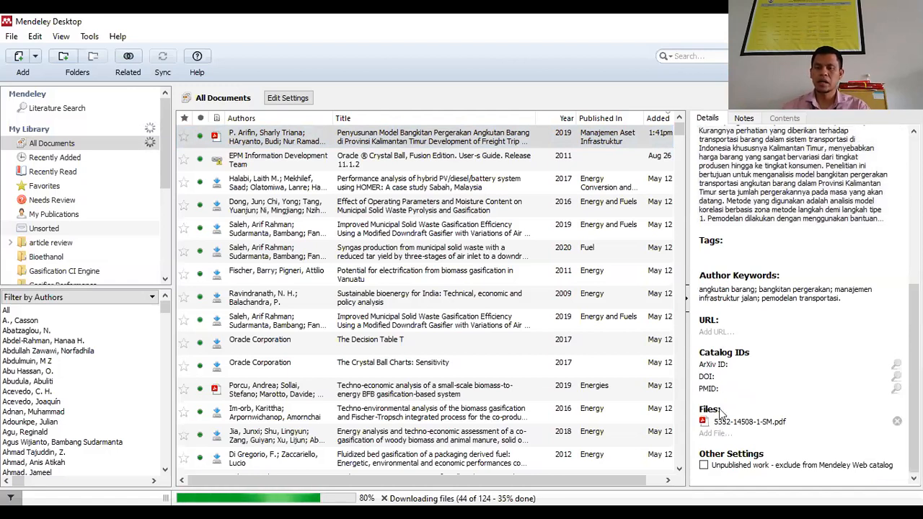
pyautogui.scroll(2, 732, 414)
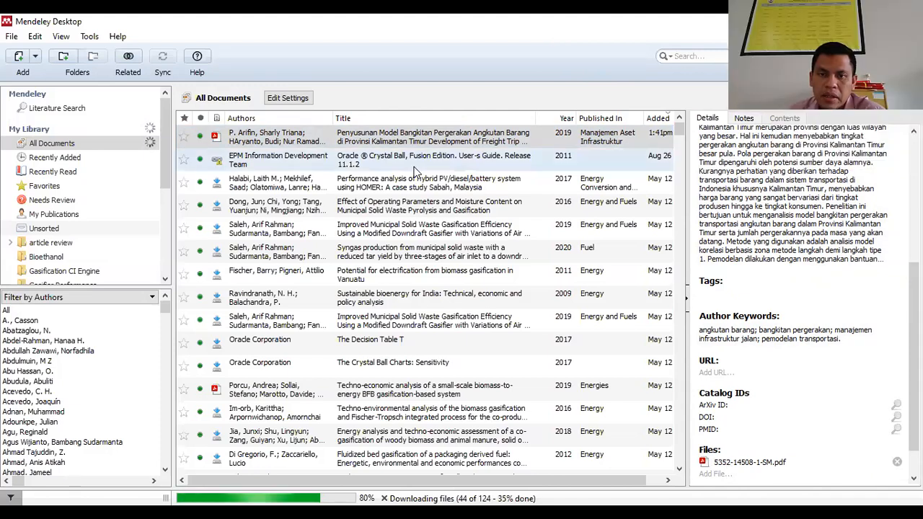
pyautogui.click(408, 141)
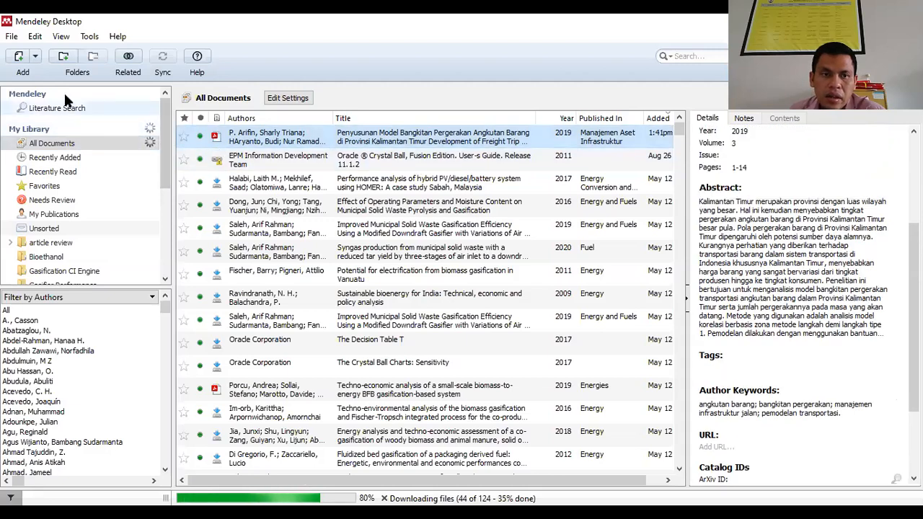
# Look over the options for adding documents and browse the library's existing folders, including Bioethanol, Gasifier Performance, MSW Gasification and Reference Thesis
pyautogui.click(22, 56)
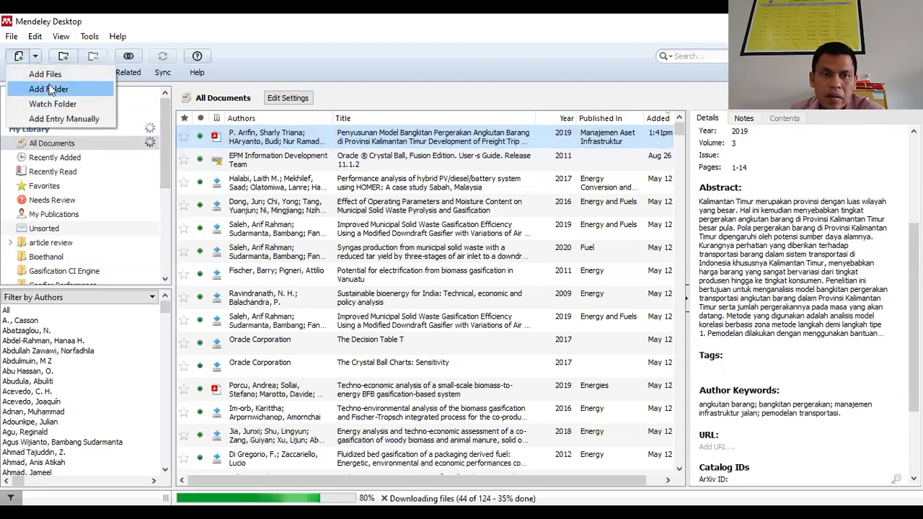
pyautogui.click(313, 65)
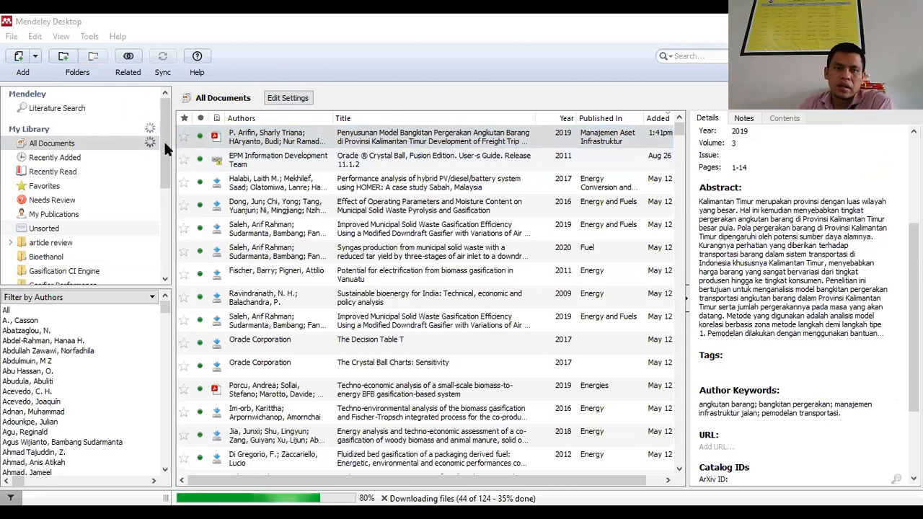
pyautogui.moveTo(165, 140); pyautogui.dragTo(176, 199)
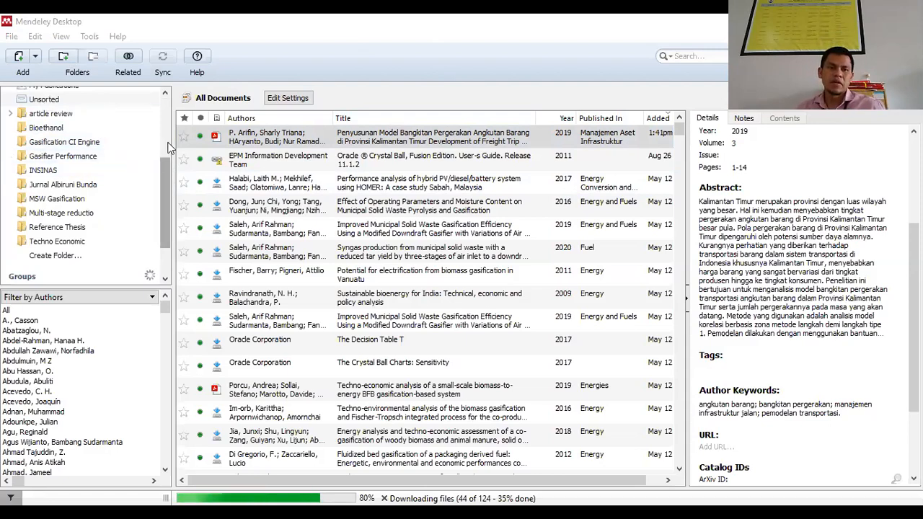
pyautogui.scroll(-1, 167, 148)
pyautogui.click(53, 116)
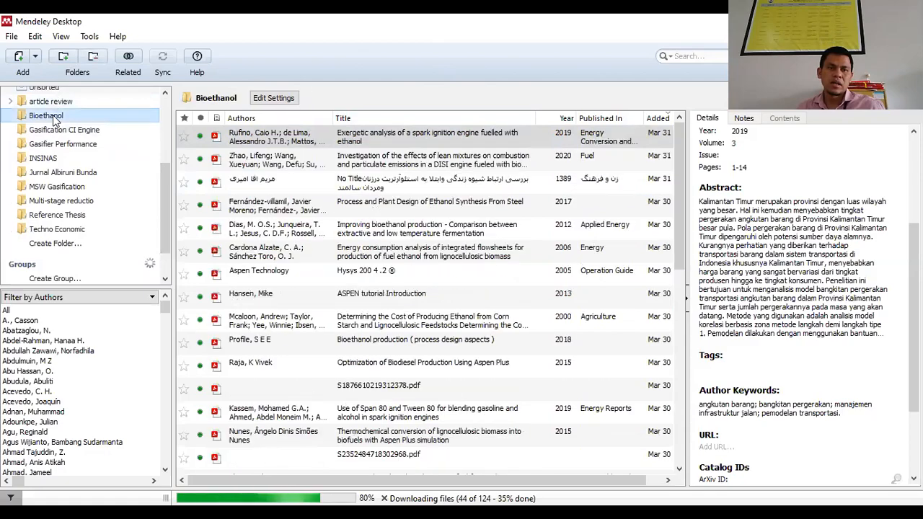
pyautogui.click(56, 130)
pyautogui.click(55, 144)
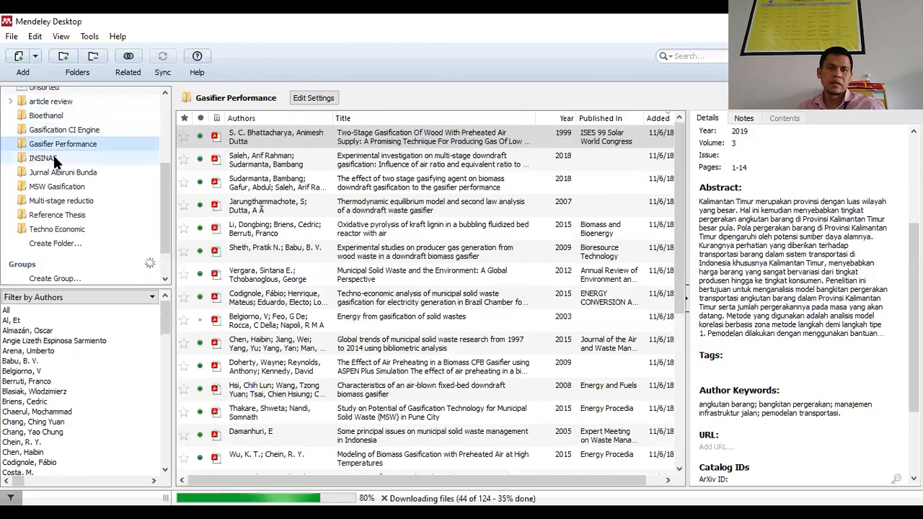
pyautogui.click(54, 159)
pyautogui.click(53, 186)
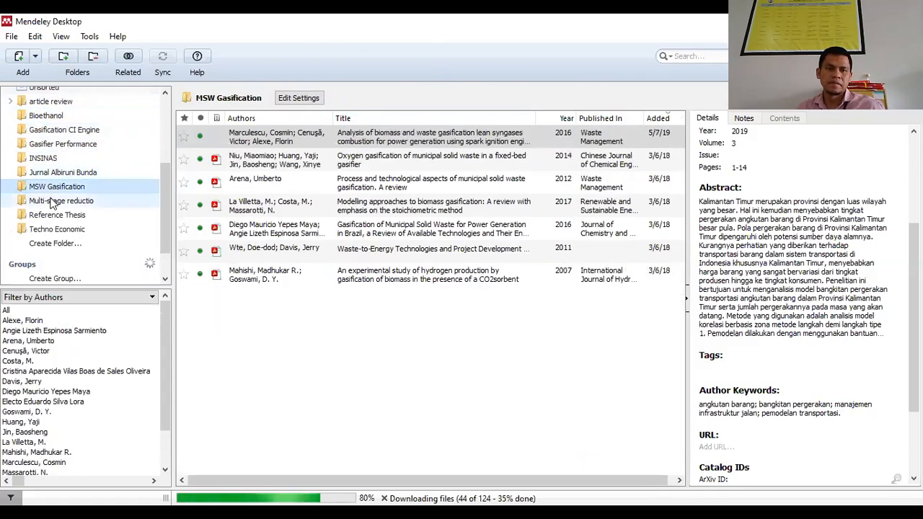
pyautogui.click(56, 215)
pyautogui.click(56, 186)
pyautogui.click(58, 144)
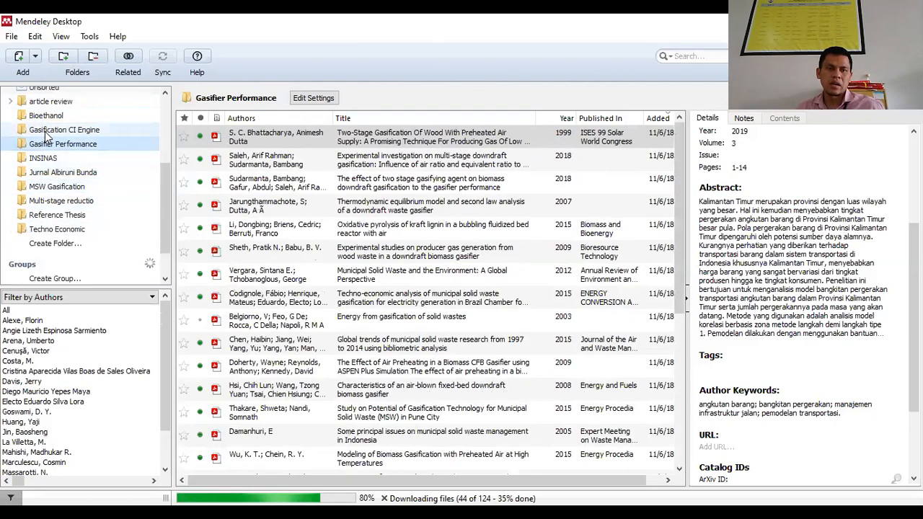
# Create a new subfolder named Workshop Mendeley inside the article review folder
pyautogui.click(51, 102)
pyautogui.scroll(3, 74, 155)
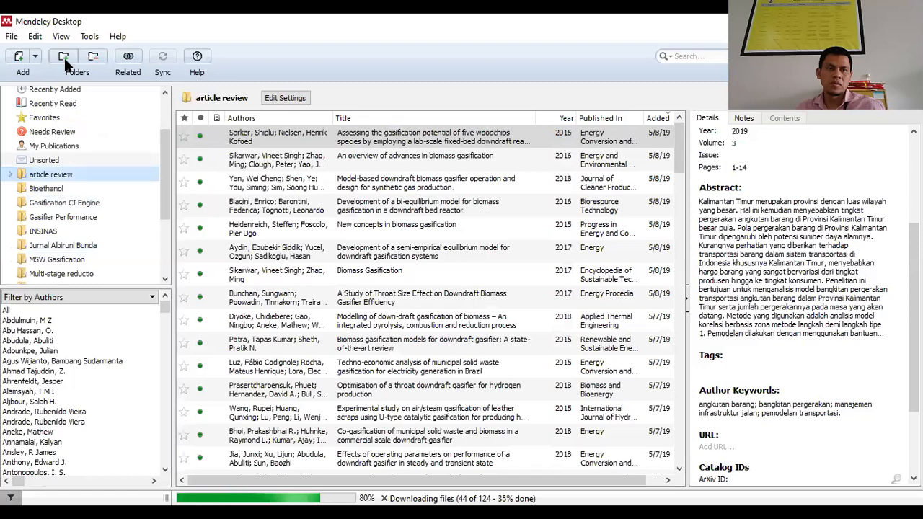
pyautogui.moveTo(165, 145); pyautogui.dragTo(165, 108)
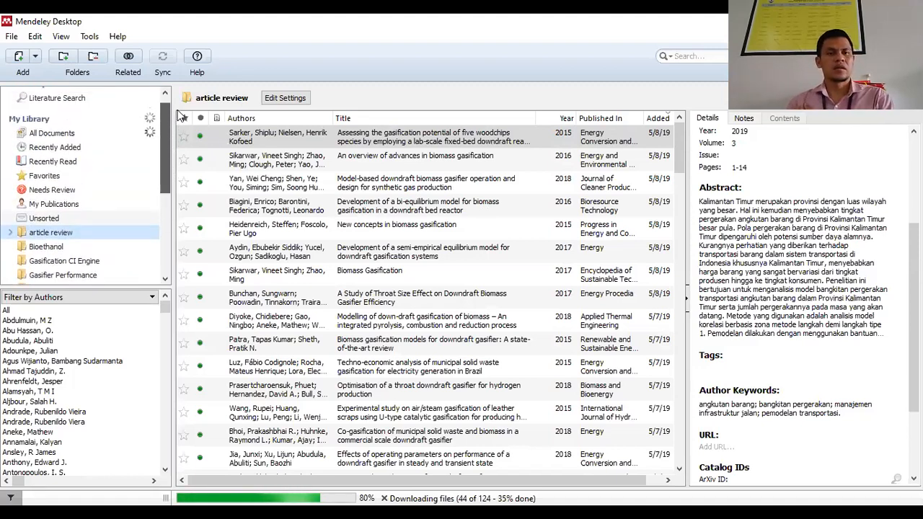
pyautogui.moveTo(178, 111); pyautogui.dragTo(183, 83)
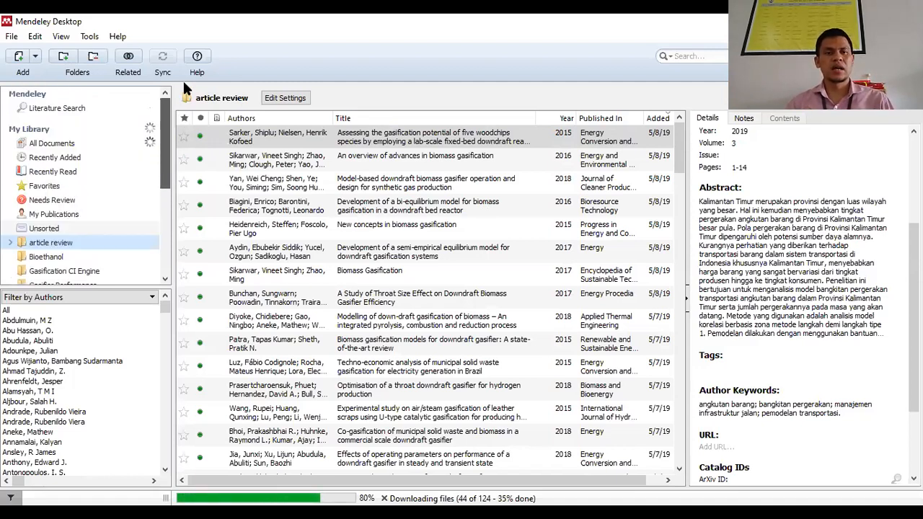
pyautogui.click(64, 57)
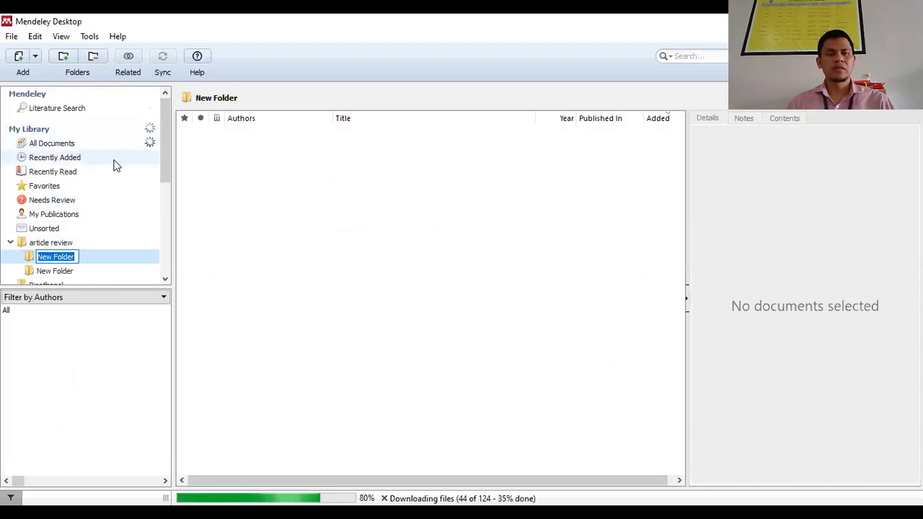
pyautogui.write('Wo')
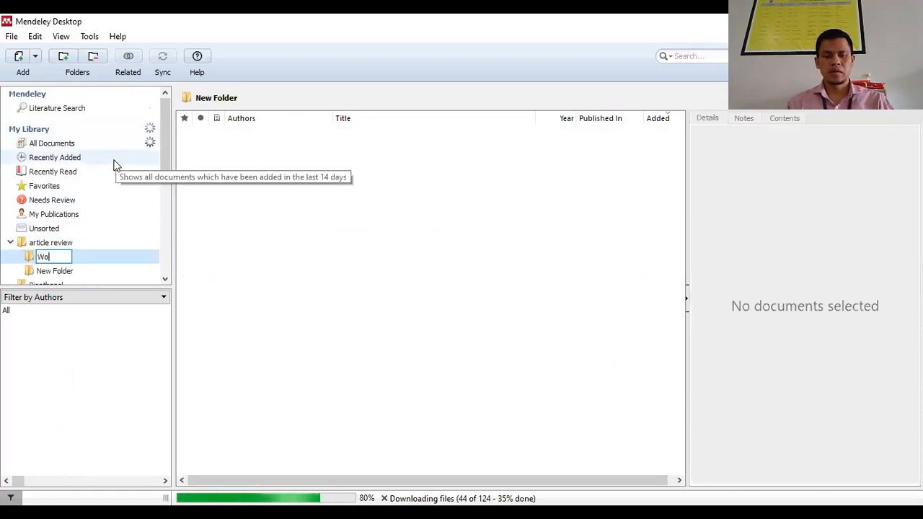
pyautogui.write('rhs')
pyautogui.press('BackSpace')
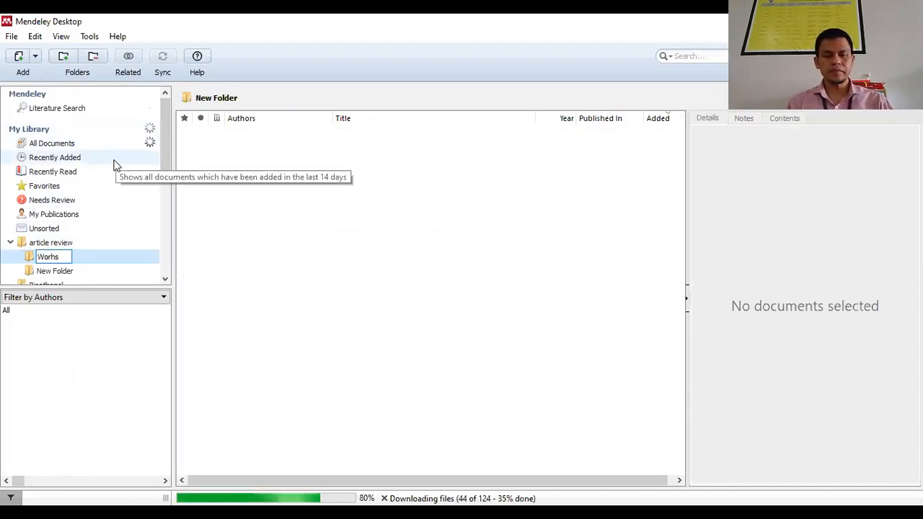
pyautogui.write('kshop')
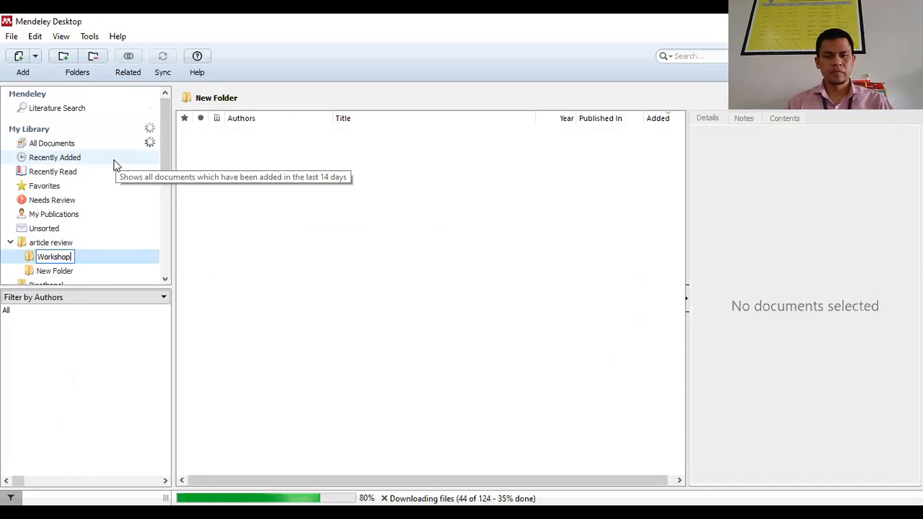
pyautogui.write(' Mendely')
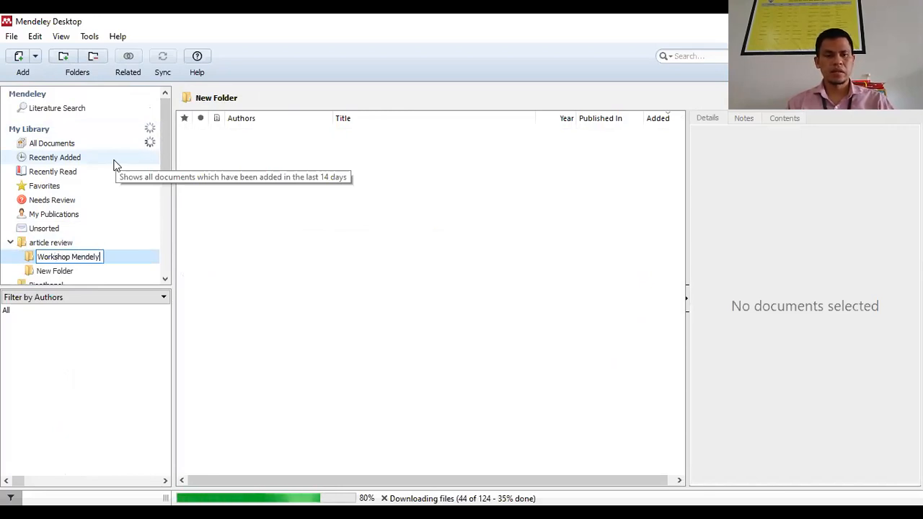
pyautogui.press('BackSpace')
pyautogui.write('ey')
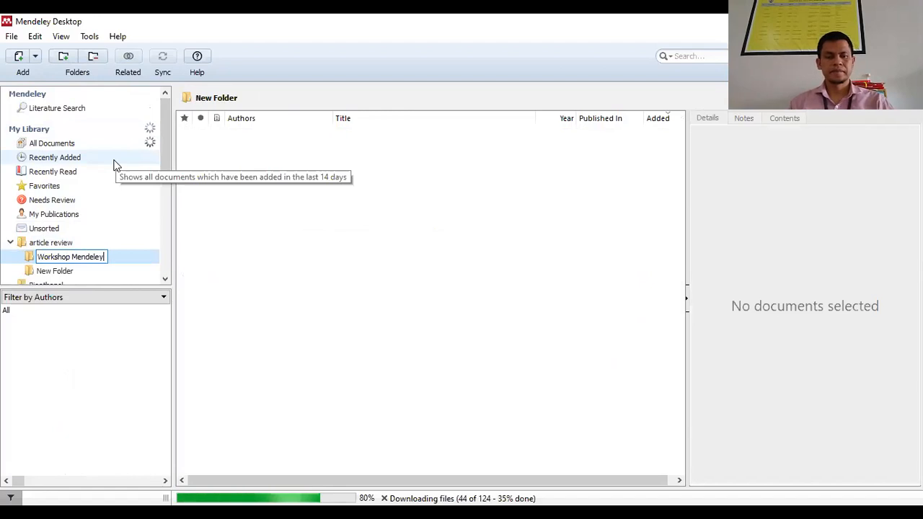
pyautogui.press('Return')
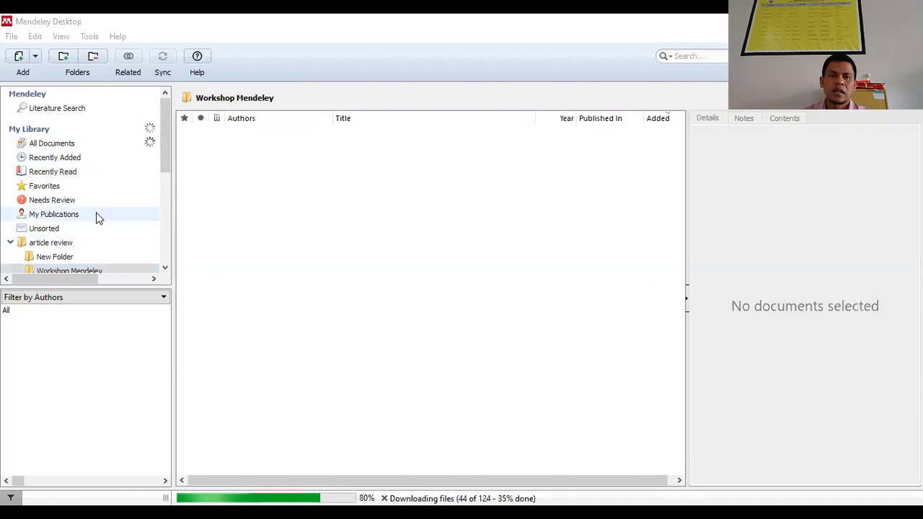
# Inspect the subfolders of article review and show the contents of the Workshop Mendeley folder
pyautogui.scroll(-2, 96, 212)
pyautogui.click(61, 186)
pyautogui.click(59, 200)
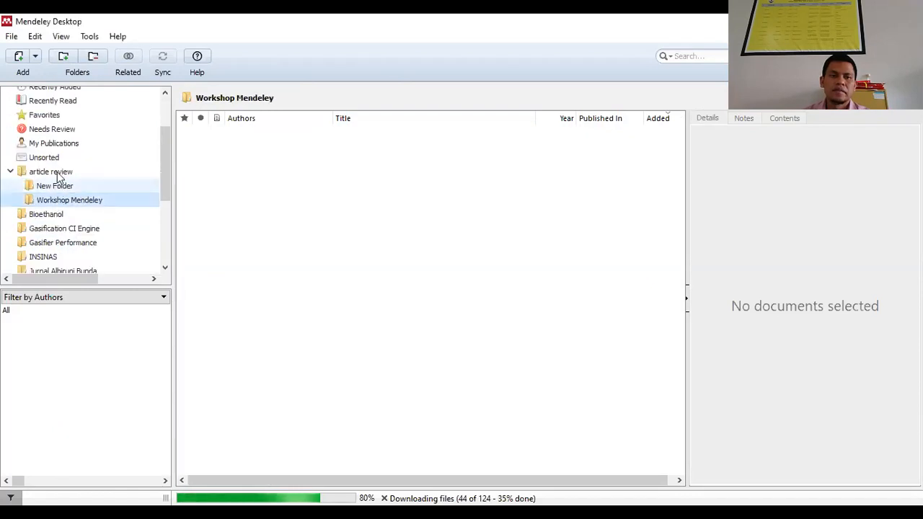
pyautogui.click(10, 171)
pyautogui.click(10, 172)
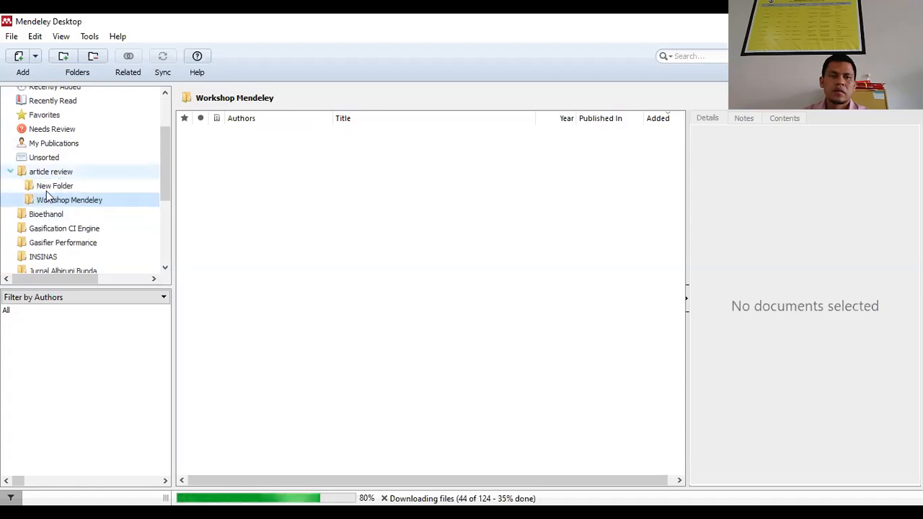
pyautogui.click(345, 170)
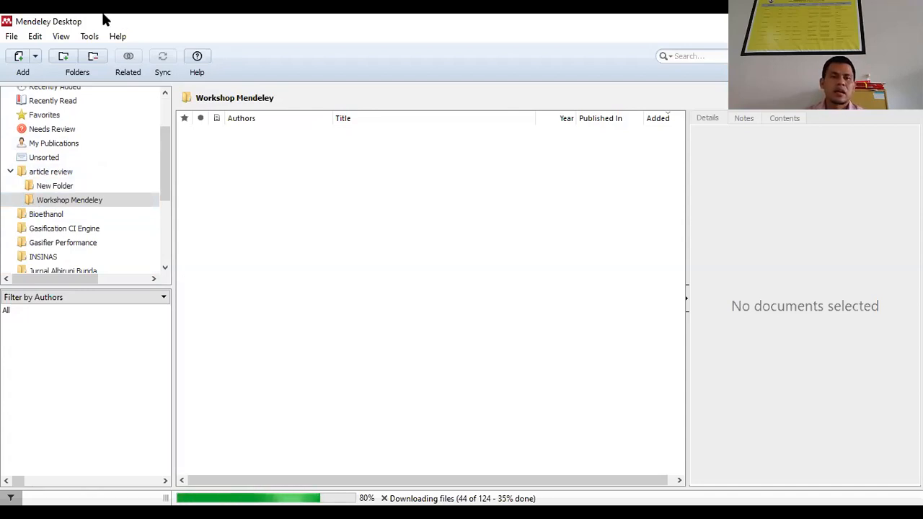
# Import the PDF 1242-2805-1-PB from the Documents folder in Downloads into the Workshop Mendeley folder
pyautogui.click(10, 37)
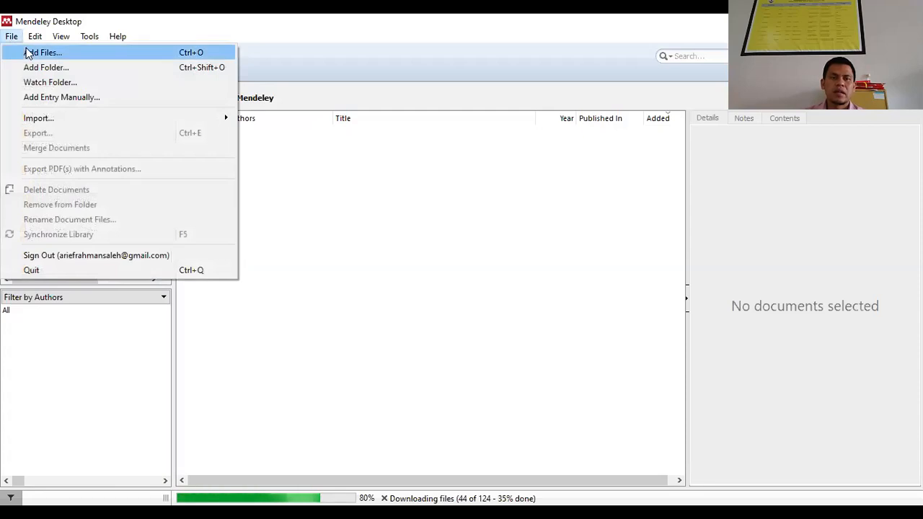
pyautogui.click(340, 174)
pyautogui.click(10, 36)
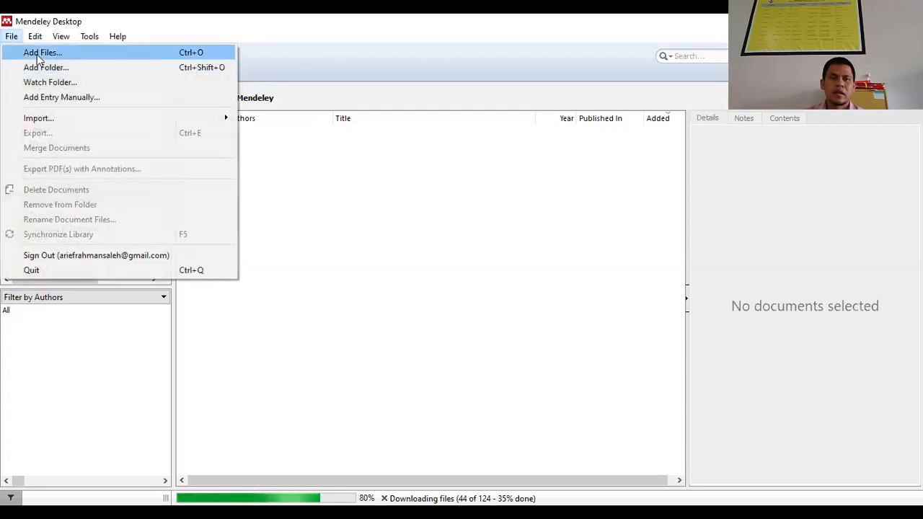
pyautogui.click(312, 205)
pyautogui.hotkey('ctrl', 'o')
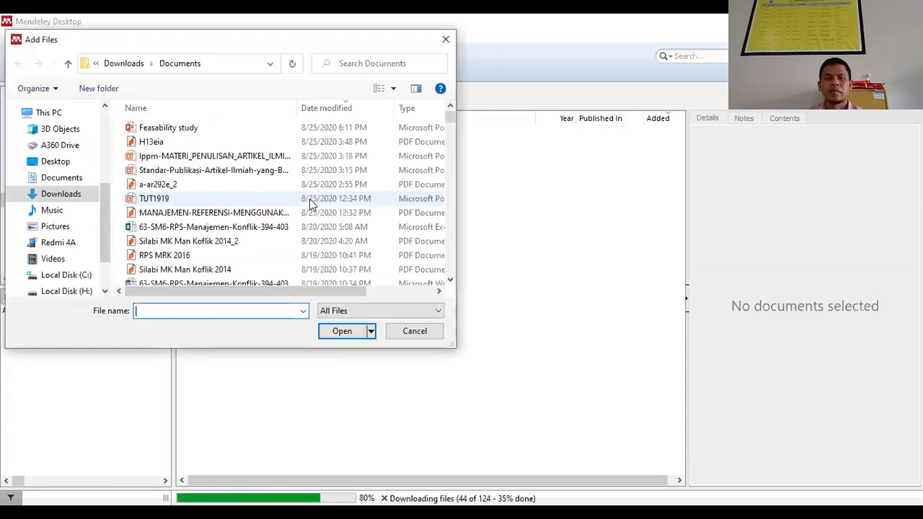
pyautogui.scroll(-10, 238, 198)
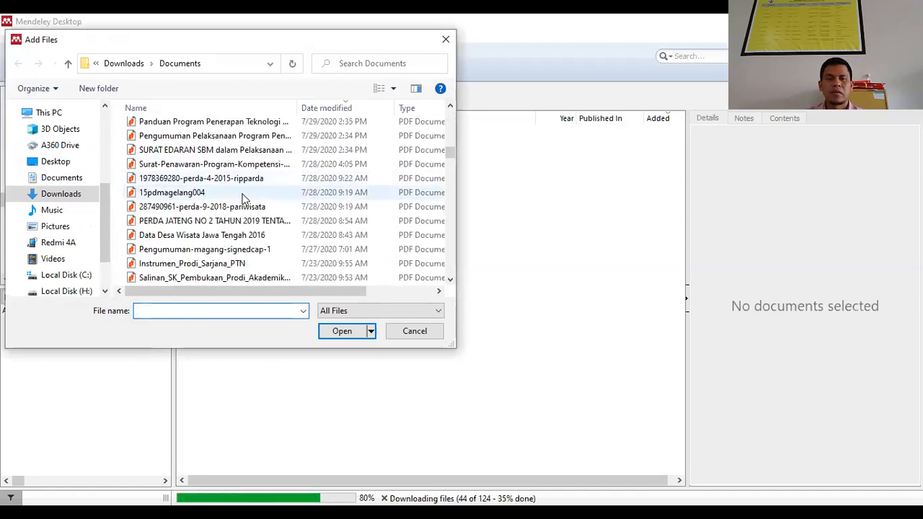
pyautogui.scroll(-7, 244, 245)
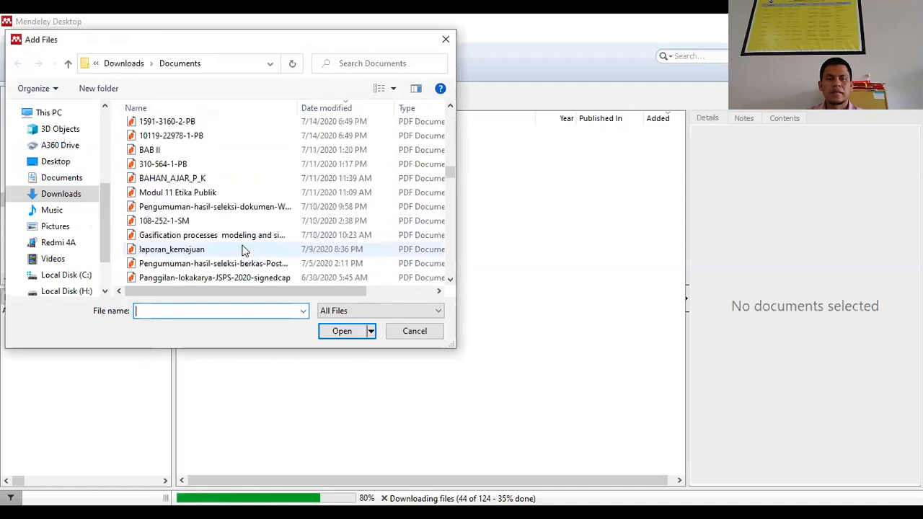
pyautogui.scroll(4, 244, 249)
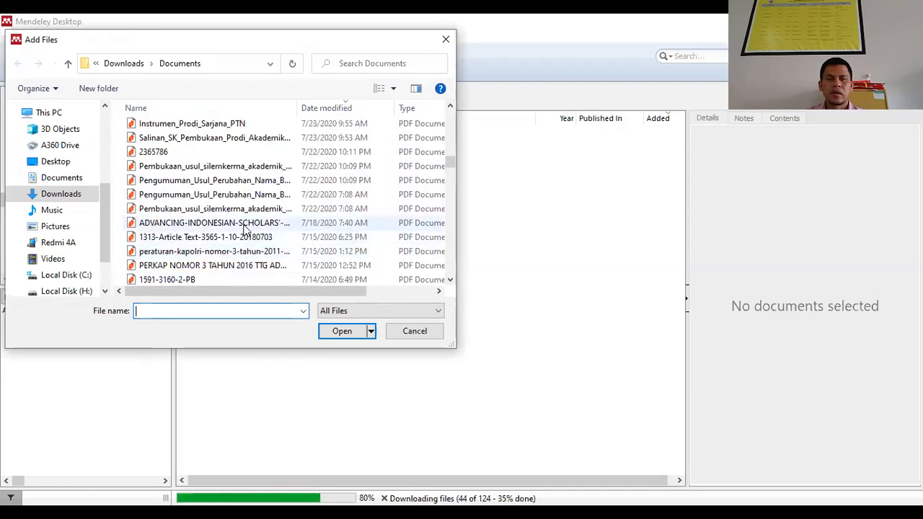
pyautogui.scroll(-5, 244, 231)
pyautogui.scroll(-10, 244, 230)
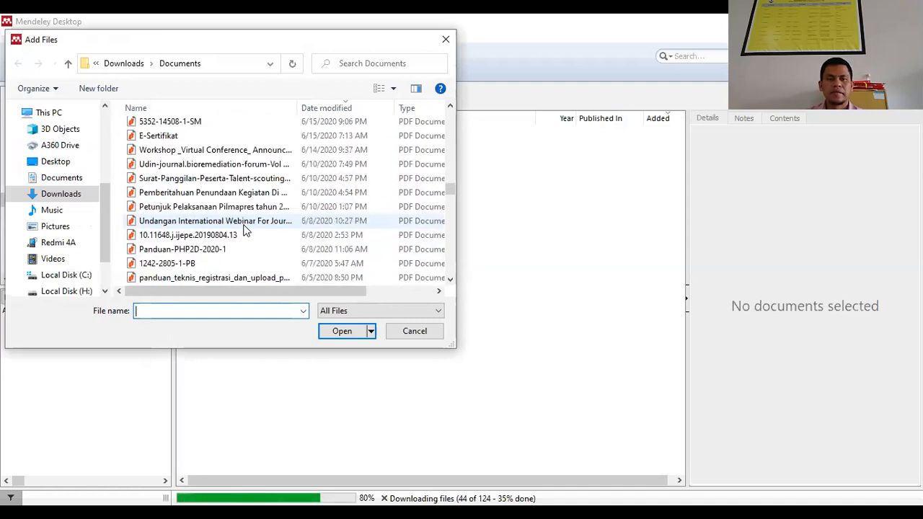
pyautogui.scroll(1, 222, 192)
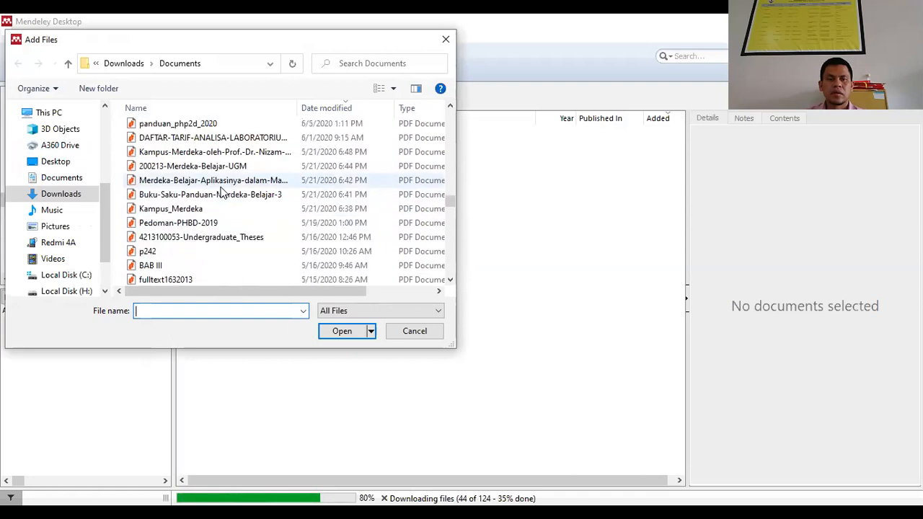
pyautogui.scroll(1, 221, 189)
pyautogui.scroll(1, 219, 184)
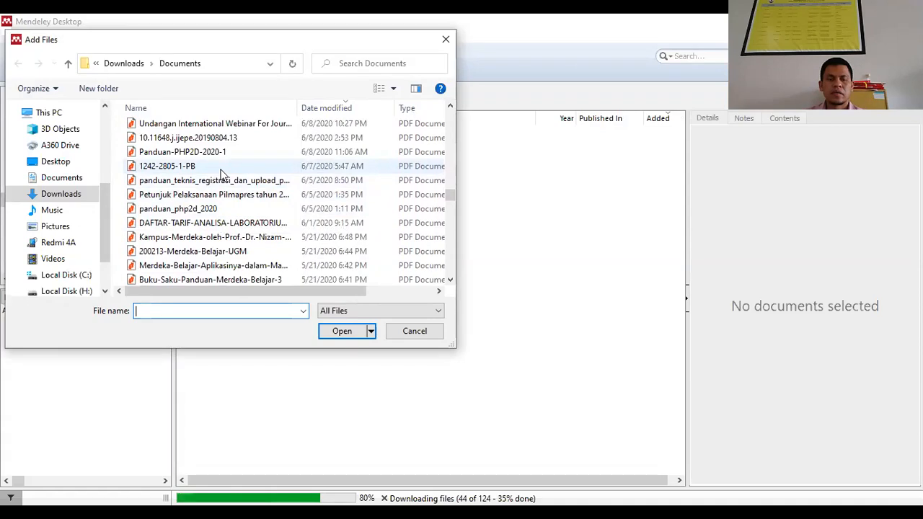
pyautogui.click(222, 170)
pyautogui.press('Return')
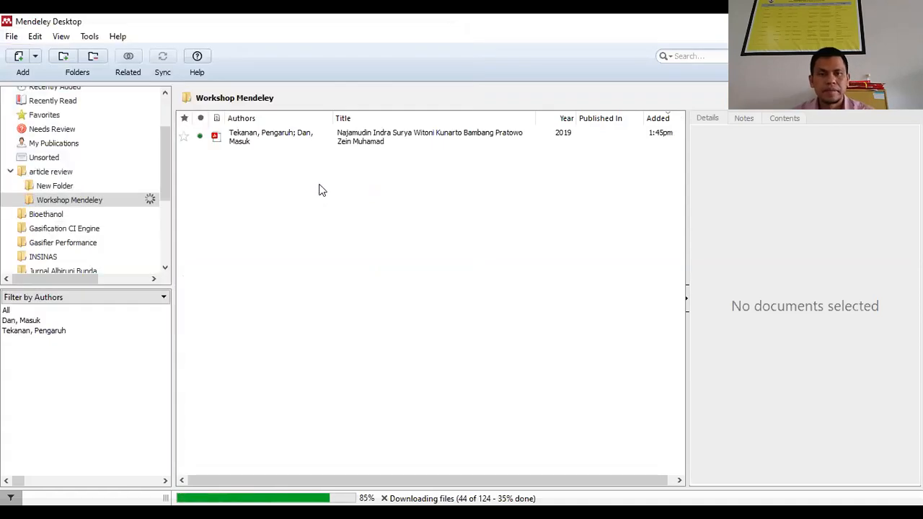
# Review the details of the imported 2019 welding article and delete the document from the library
pyautogui.click(396, 144)
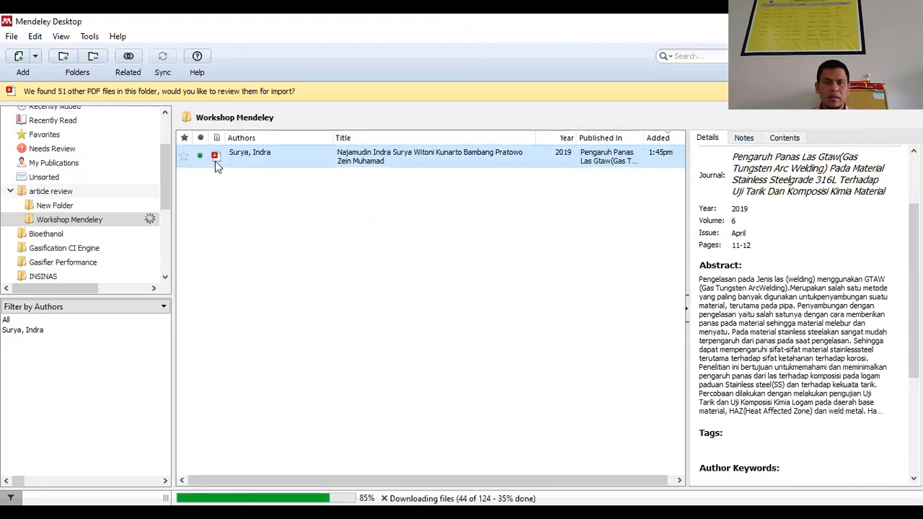
pyautogui.scroll(2, 878, 254)
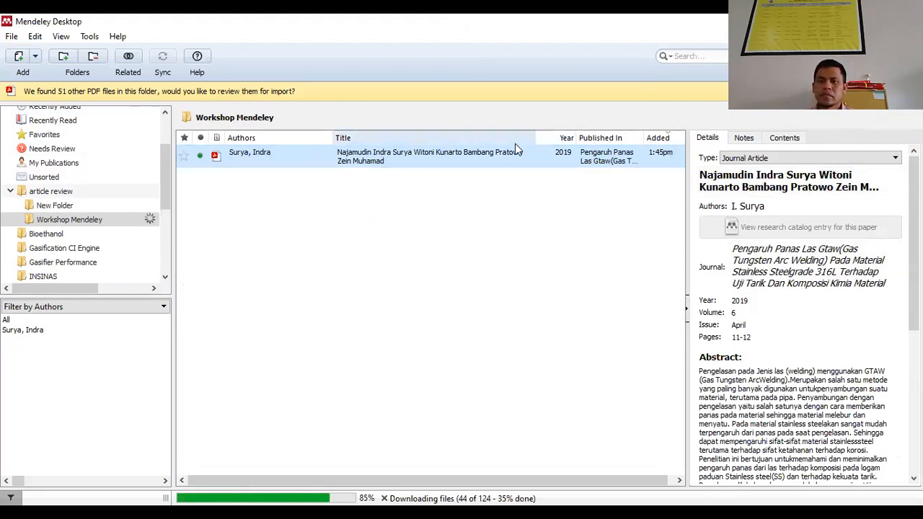
pyautogui.rightClick(290, 150)
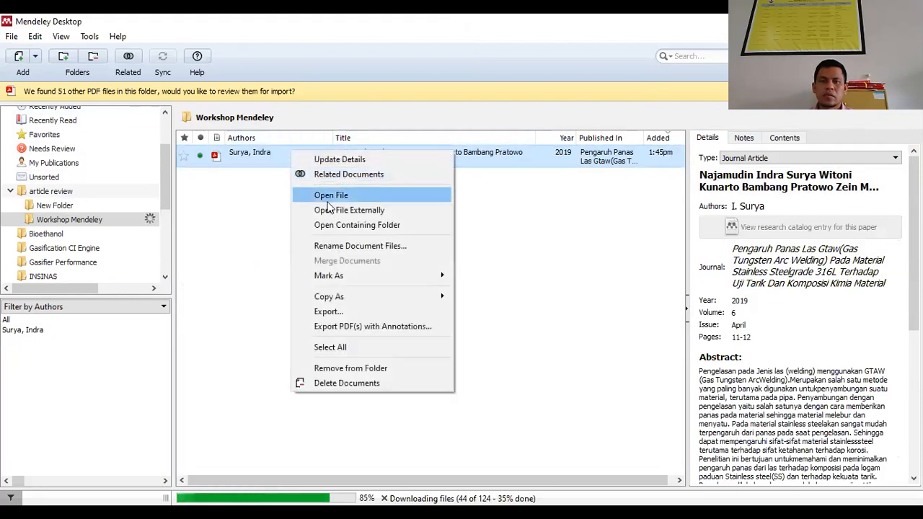
pyautogui.click(336, 380)
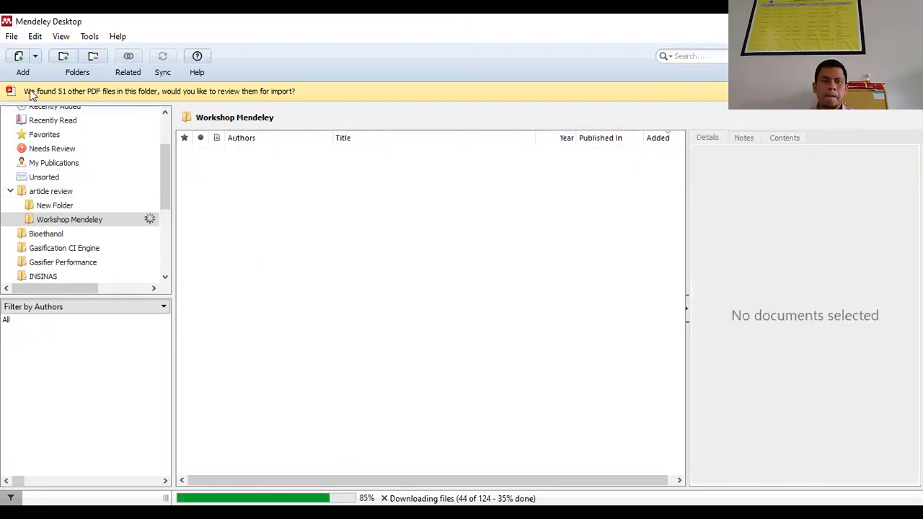
# Import the PDF on renewable, local electricity generation from palm oil mill residues into Workshop Mendeley and review its details
pyautogui.click(37, 57)
pyautogui.click(39, 73)
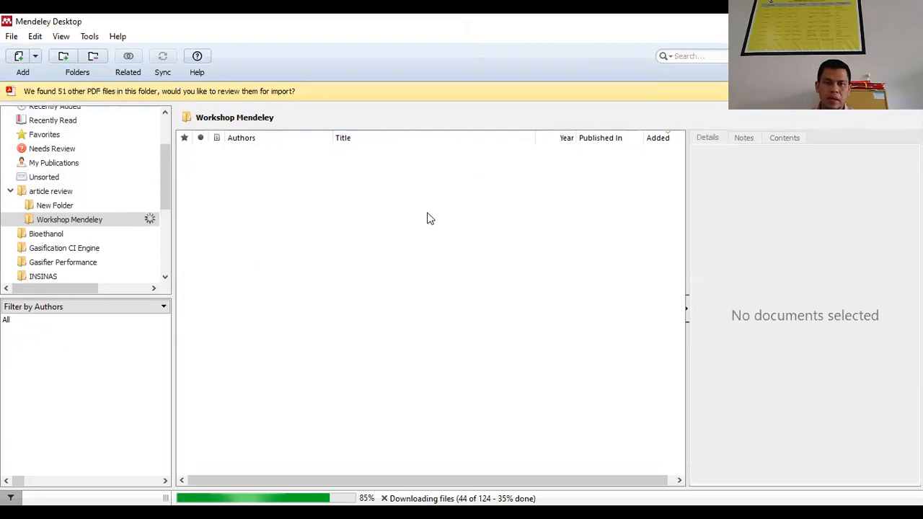
pyautogui.scroll(-8, 345, 231)
pyautogui.scroll(-15, 345, 235)
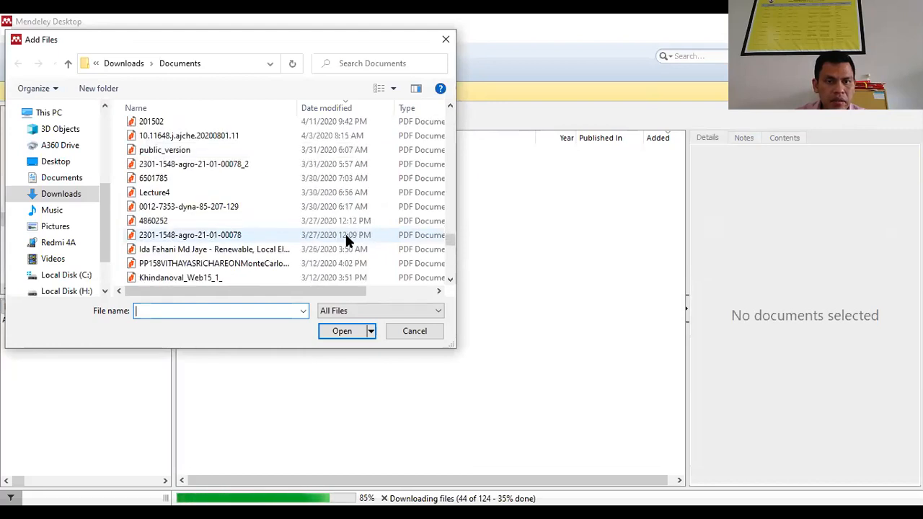
pyautogui.scroll(-1, 343, 236)
pyautogui.click(245, 208)
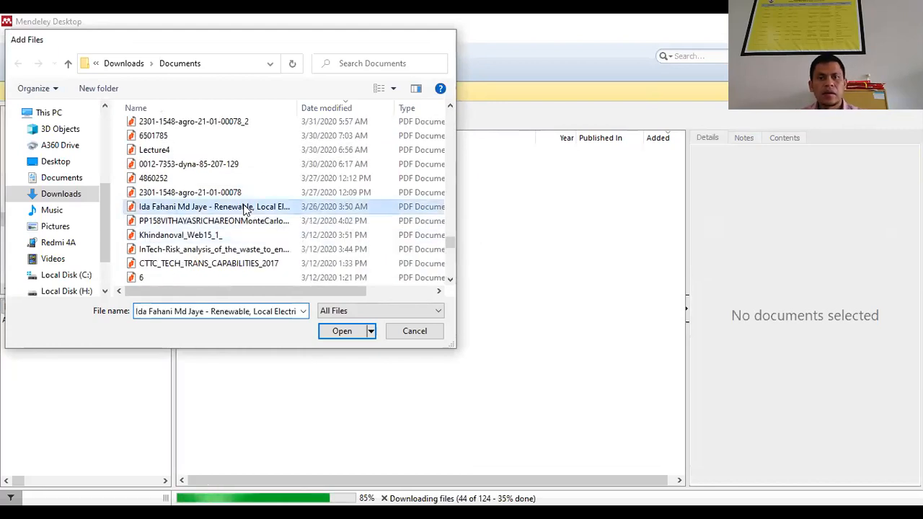
pyautogui.doubleClick(245, 207)
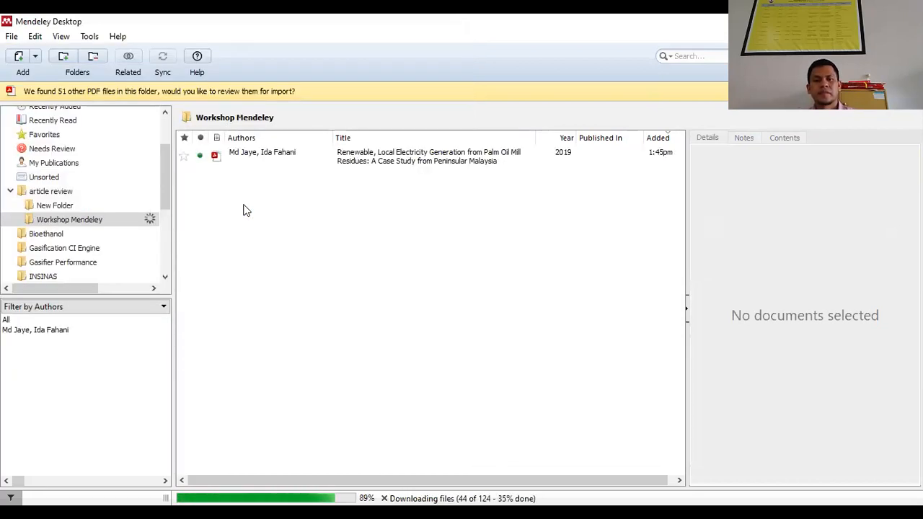
pyautogui.click(361, 159)
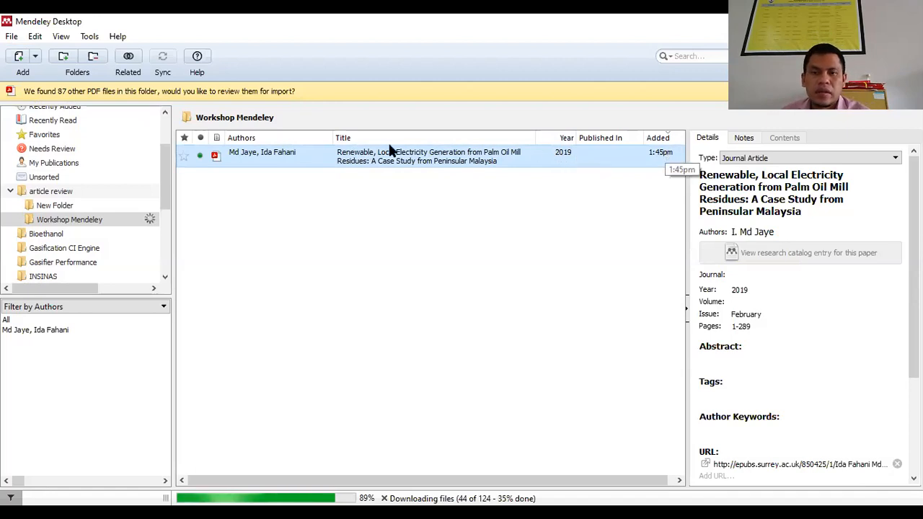
pyautogui.scroll(-3, 893, 309)
pyautogui.scroll(3, 892, 309)
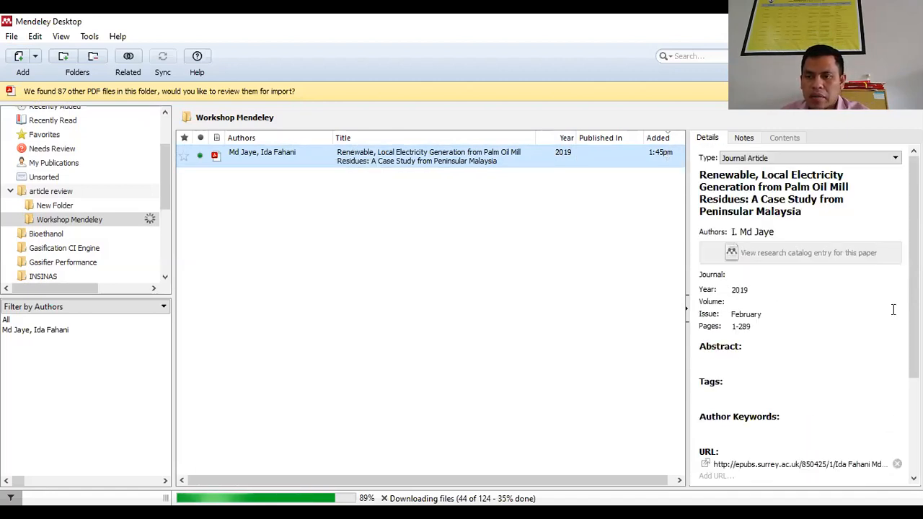
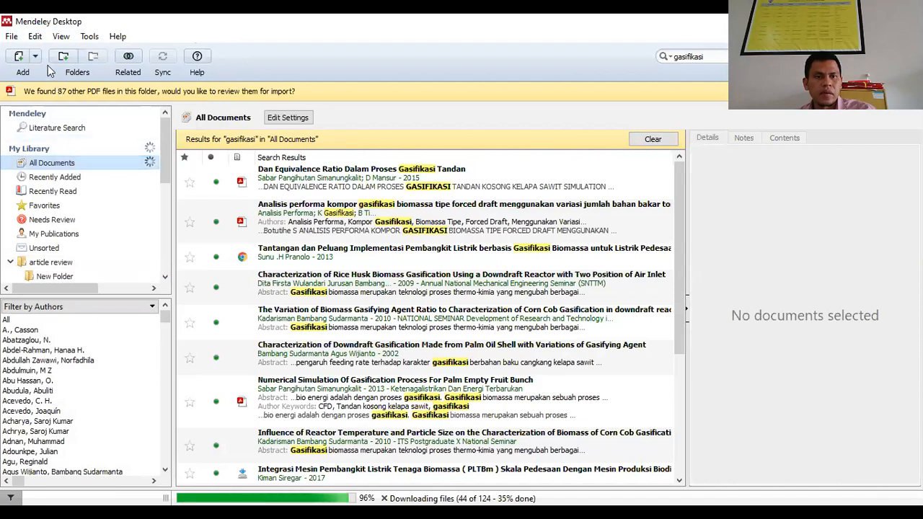
# Check All Documents for duplicates and compare the details and conflicting fields of several duplicate sets
pyautogui.click(89, 36)
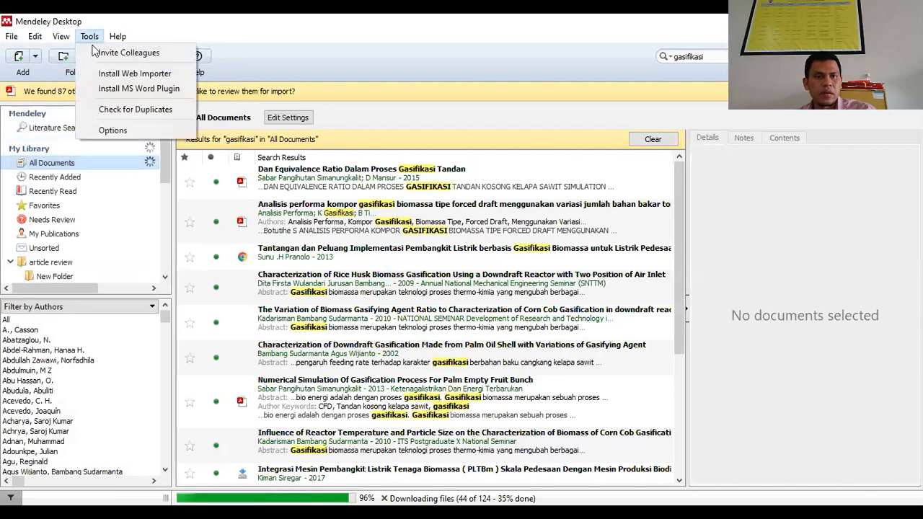
pyautogui.click(113, 112)
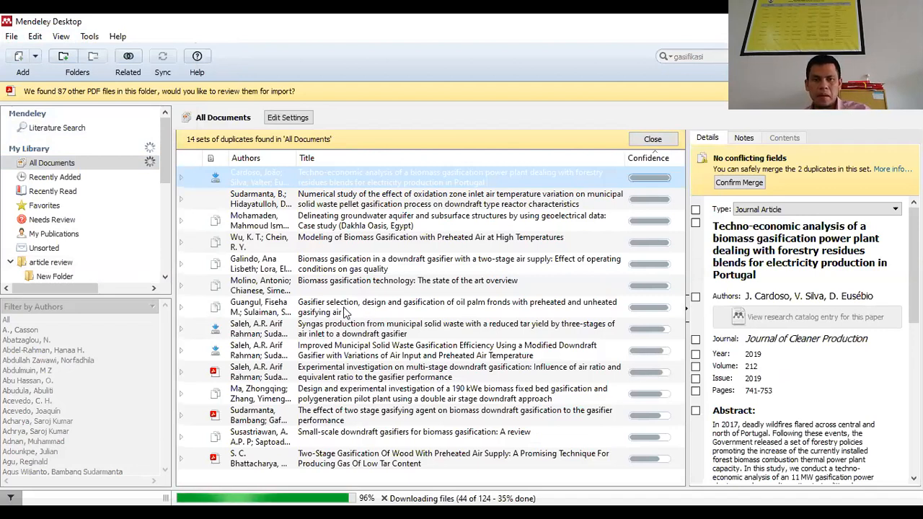
pyautogui.press('Down')
pyautogui.press('Down')
pyautogui.press('Down')
pyautogui.press('Down')
pyautogui.press('Down')
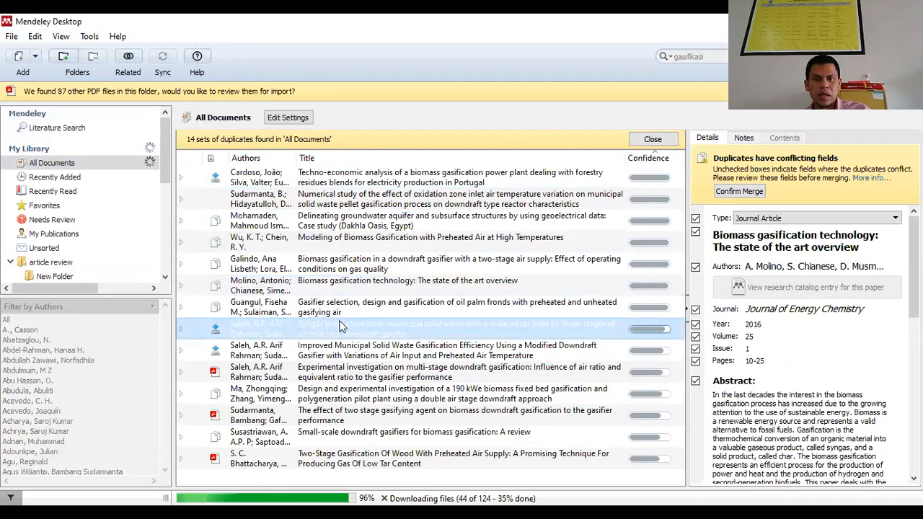
pyautogui.press('Down')
pyautogui.press('Down')
pyautogui.press('Down')
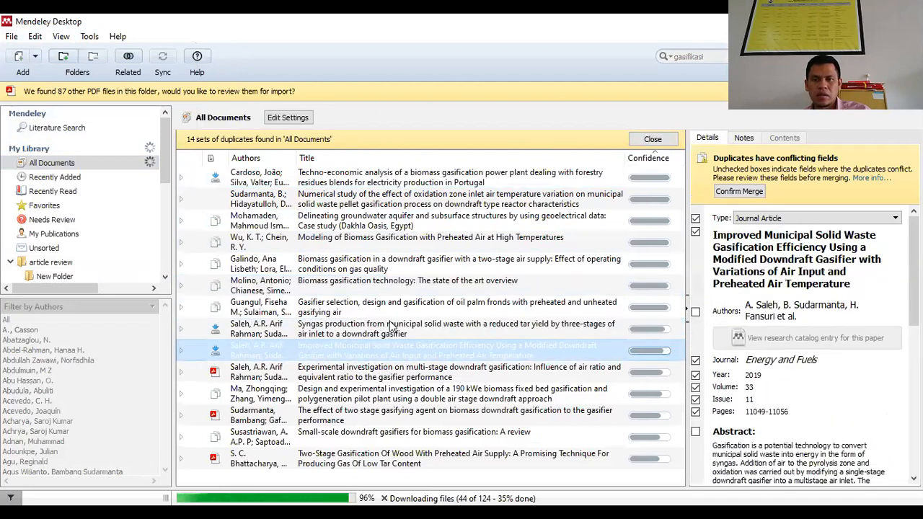
pyautogui.click(378, 207)
pyautogui.click(354, 187)
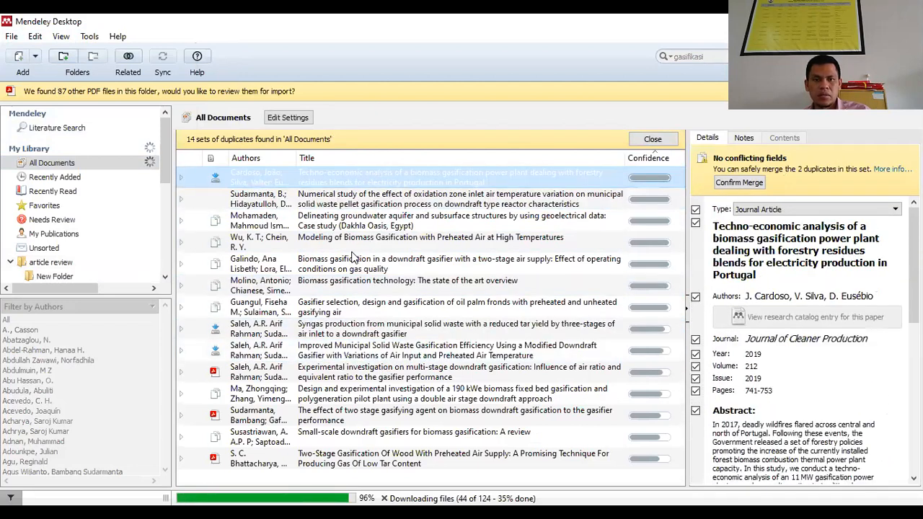
pyautogui.click(345, 378)
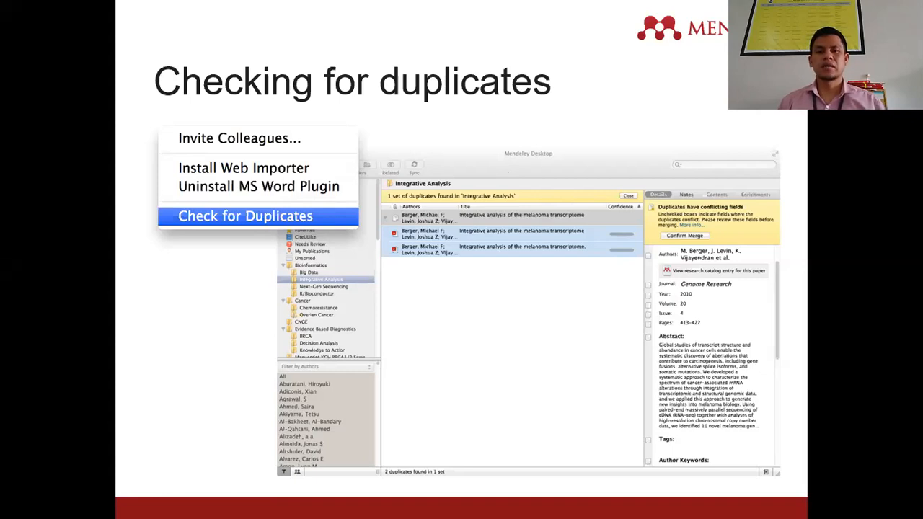
pyautogui.press('Right')
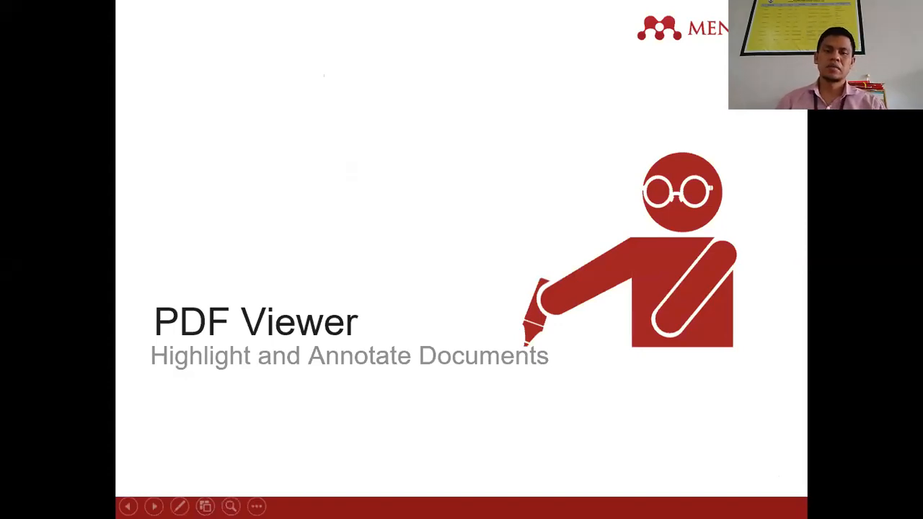
pyautogui.click(671, 36)
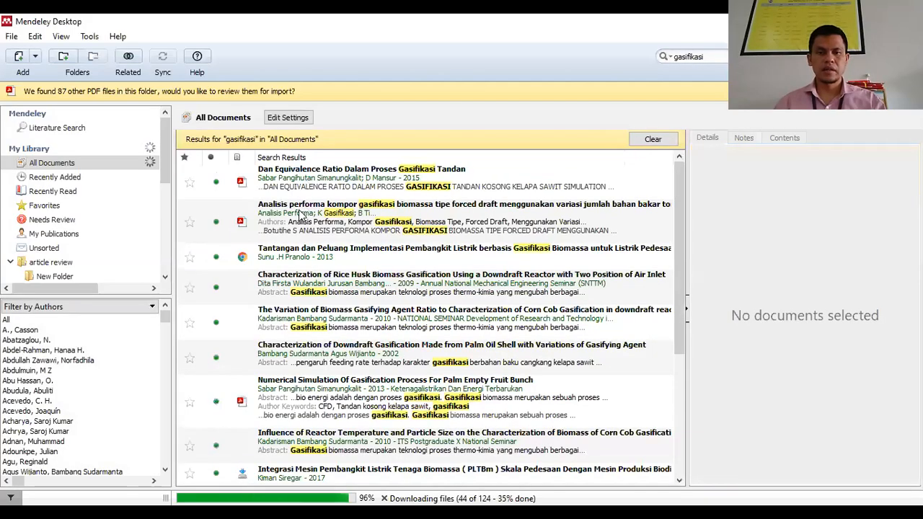
# Open the PDF of "Analisis performa kompor gasifikasi biomassa tipe forced draft", read through its pages and close it
pyautogui.doubleClick(299, 209)
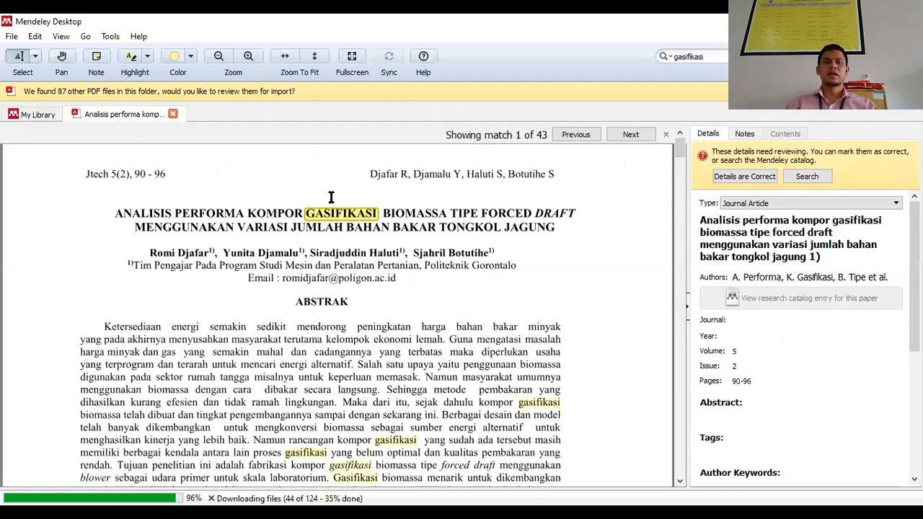
pyautogui.scroll(-2, 335, 209)
pyautogui.scroll(-8, 335, 209)
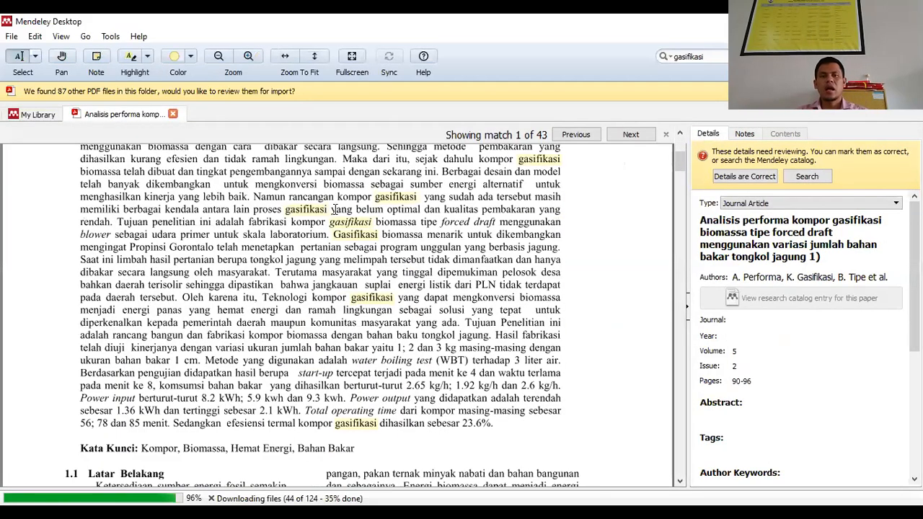
pyautogui.scroll(-10, 336, 207)
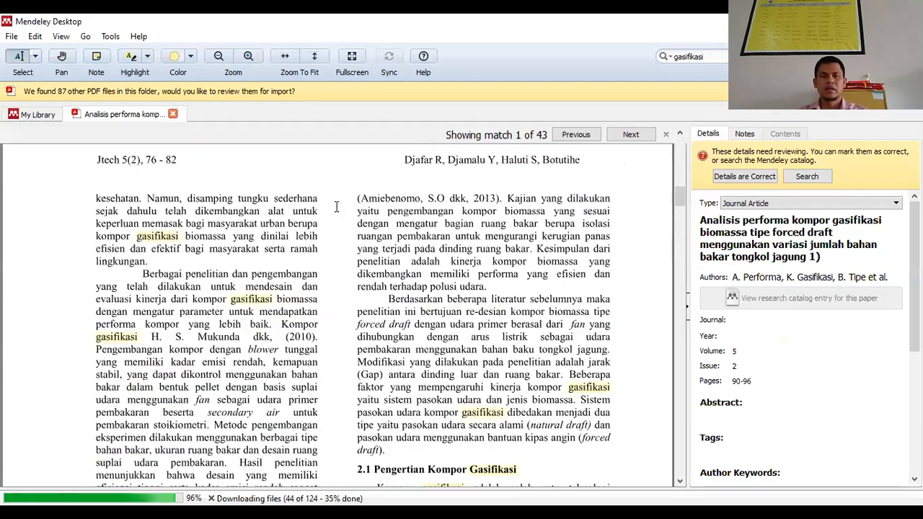
pyautogui.scroll(-3, 336, 207)
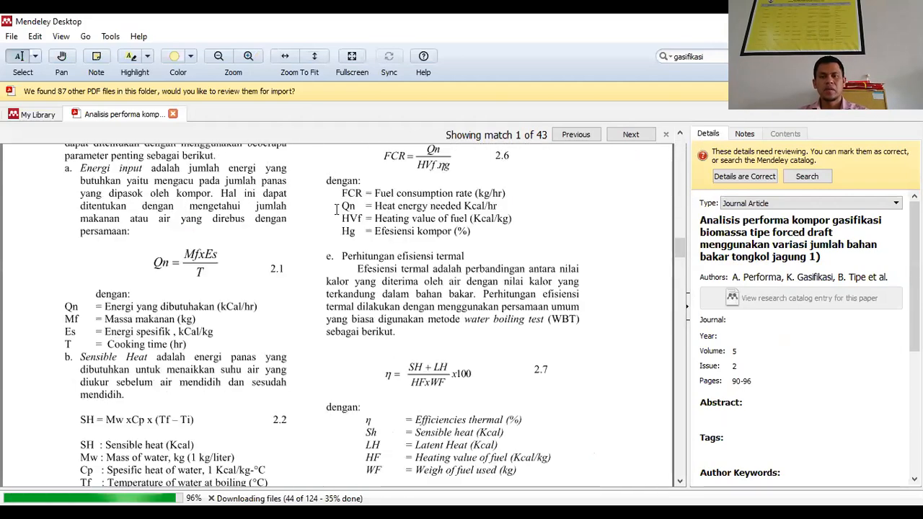
pyautogui.scroll(-2, 336, 210)
pyautogui.scroll(4, 336, 210)
pyautogui.moveTo(680, 234); pyautogui.dragTo(690, 150)
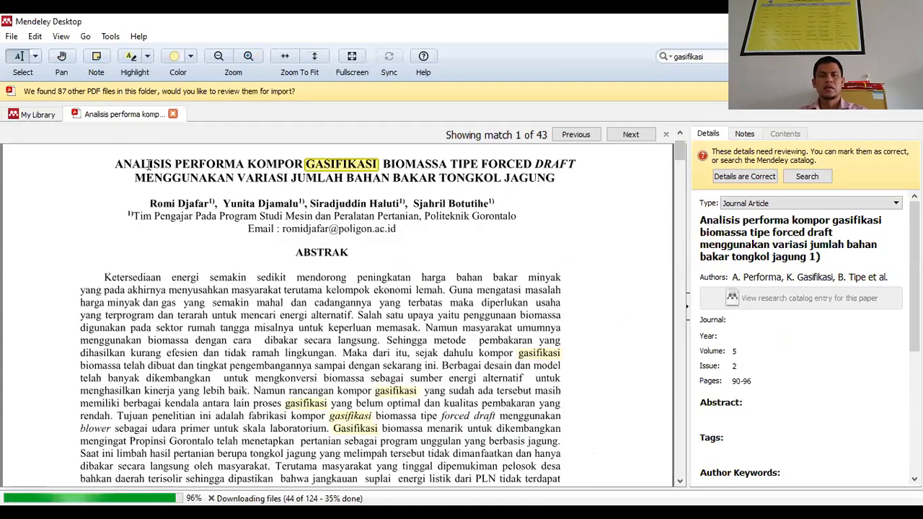
pyautogui.click(173, 114)
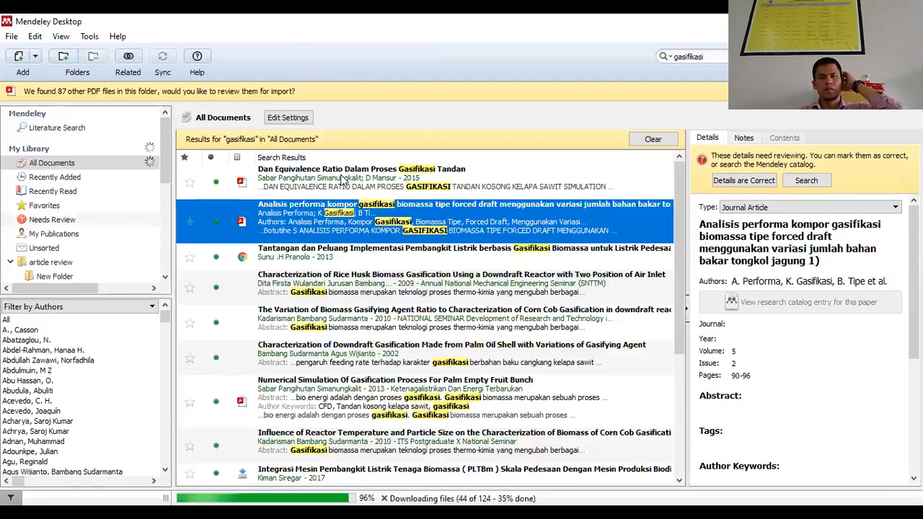
# Open the PDF of the experimental study on temperature in municipal solid waste gasification and browse to its Konversi Energi contents list
pyautogui.scroll(-5, 394, 328)
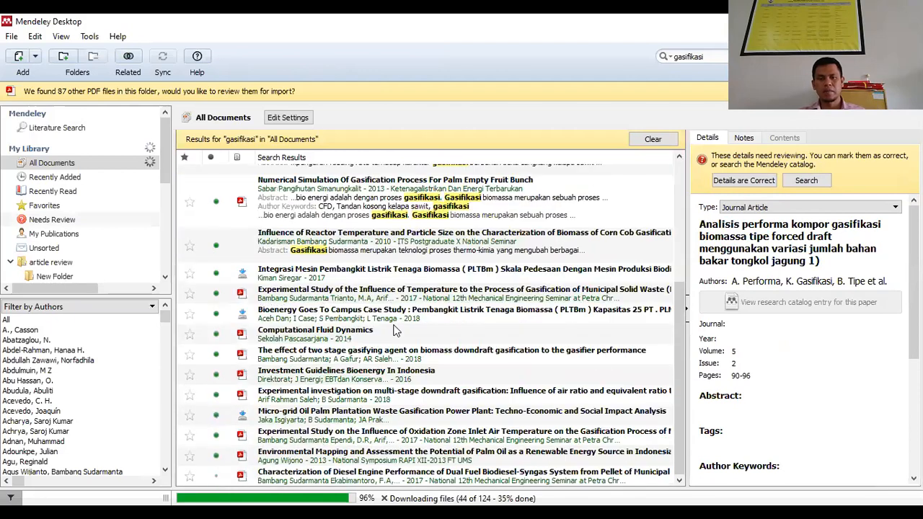
pyautogui.click(380, 292)
pyautogui.doubleClick(380, 292)
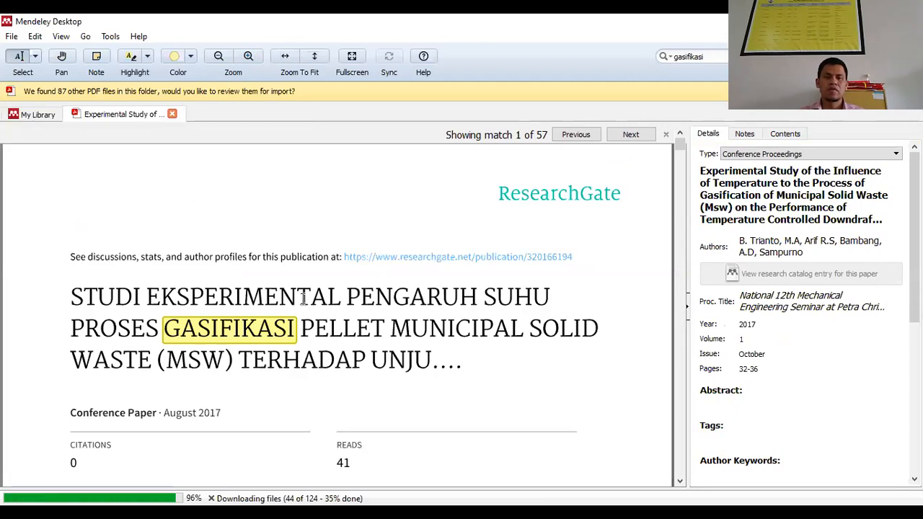
pyautogui.scroll(-2, 355, 296)
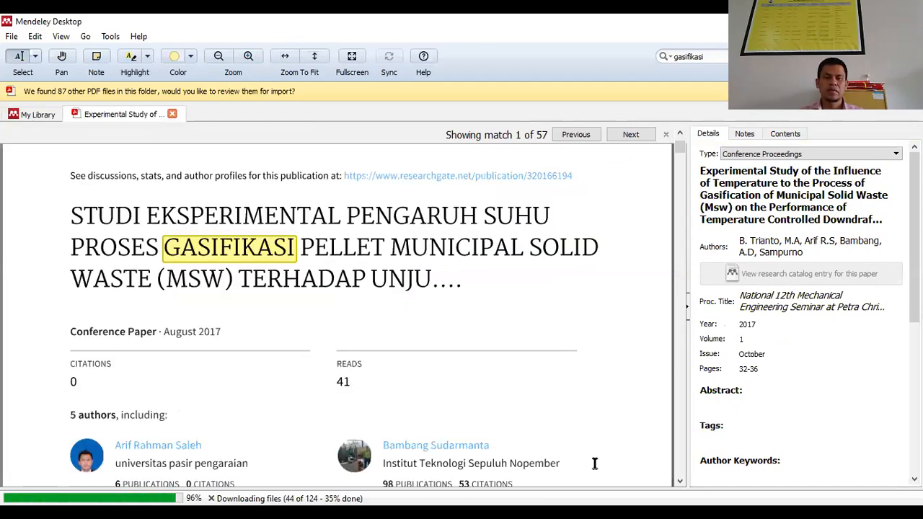
pyautogui.click(599, 513)
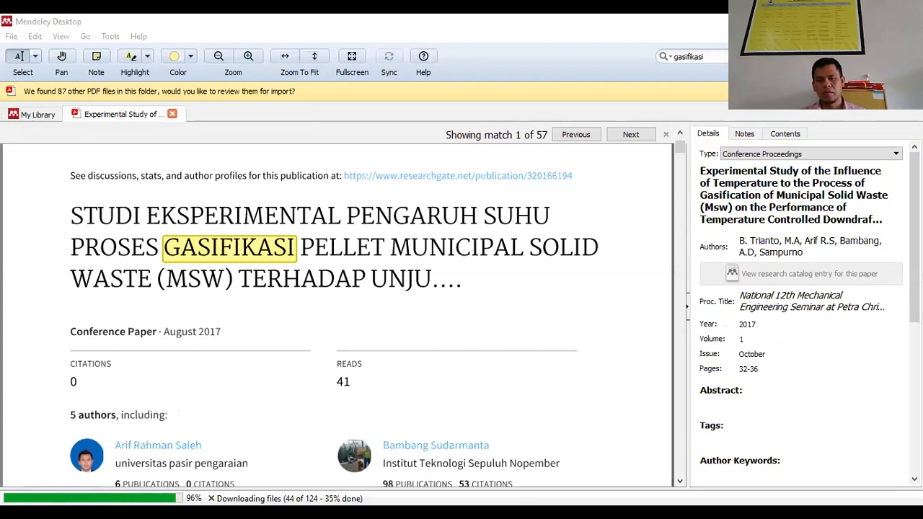
pyautogui.click(415, 233)
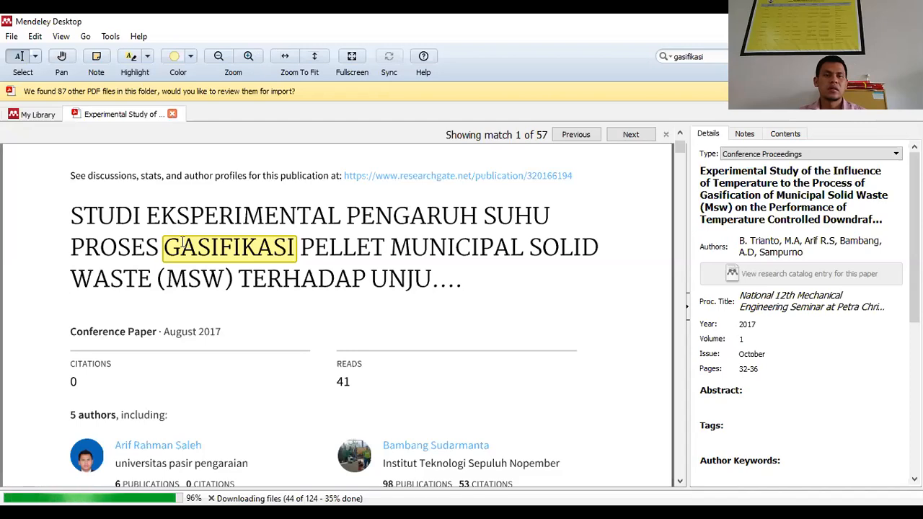
pyautogui.scroll(-10, 268, 276)
pyautogui.scroll(-10, 270, 286)
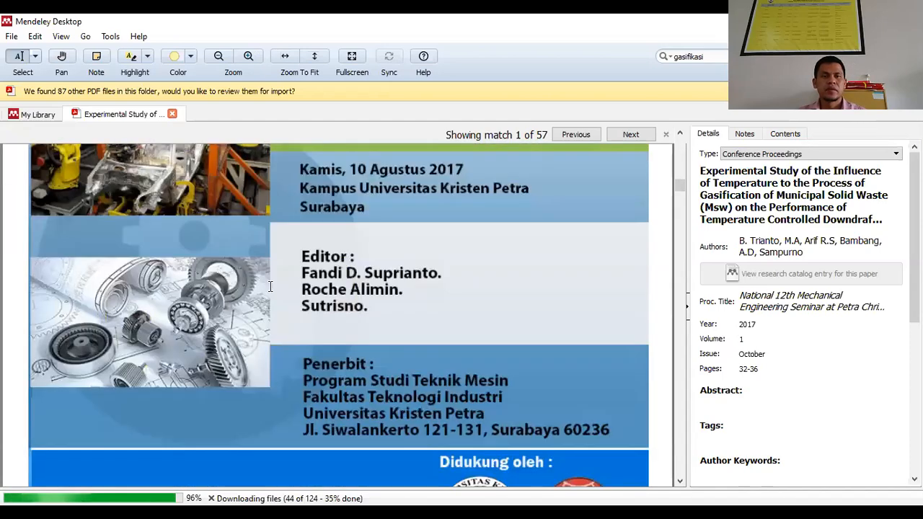
pyautogui.scroll(-10, 270, 285)
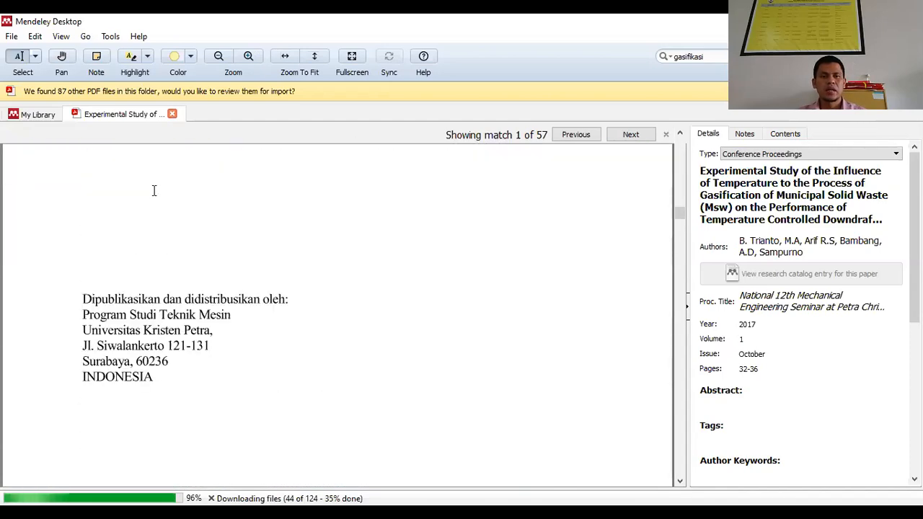
pyautogui.scroll(-10, 218, 246)
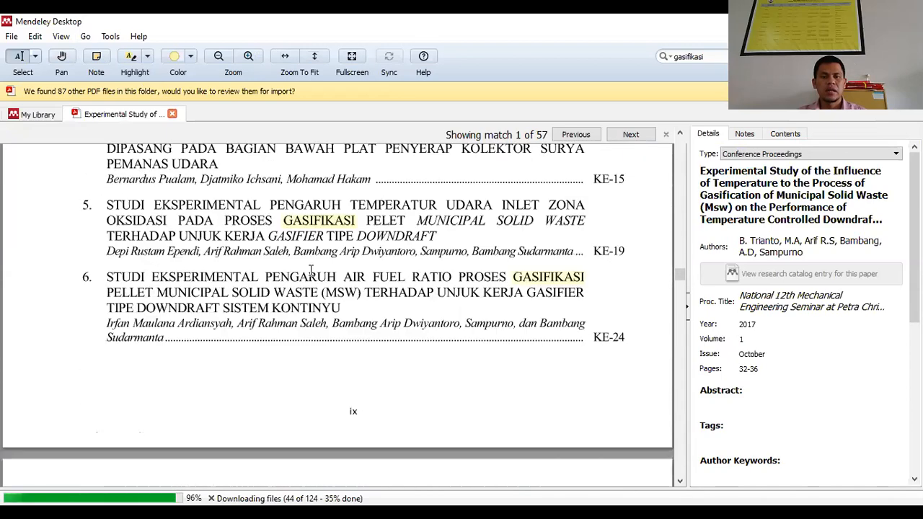
pyautogui.scroll(5, 178, 252)
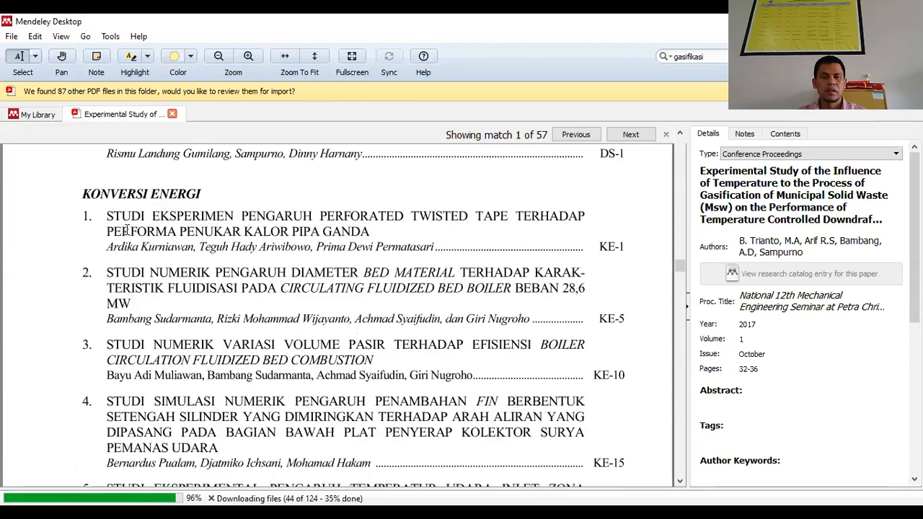
# Highlight the first title under Konversi Energi and attach the note "refrensi 1" to the highlight
pyautogui.moveTo(82, 216)
pyautogui.mouseDown()
pyautogui.moveTo(586, 219)
pyautogui.moveTo(375, 231)
pyautogui.mouseUp()
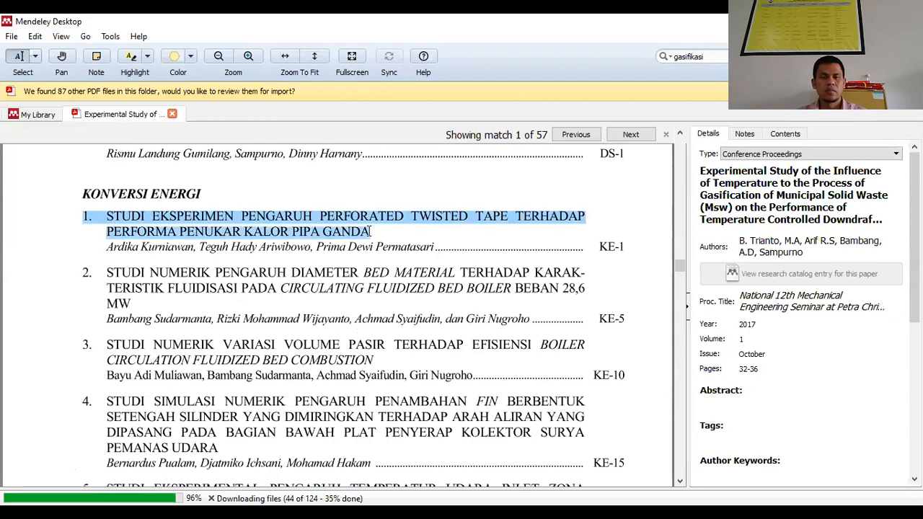
pyautogui.click(130, 57)
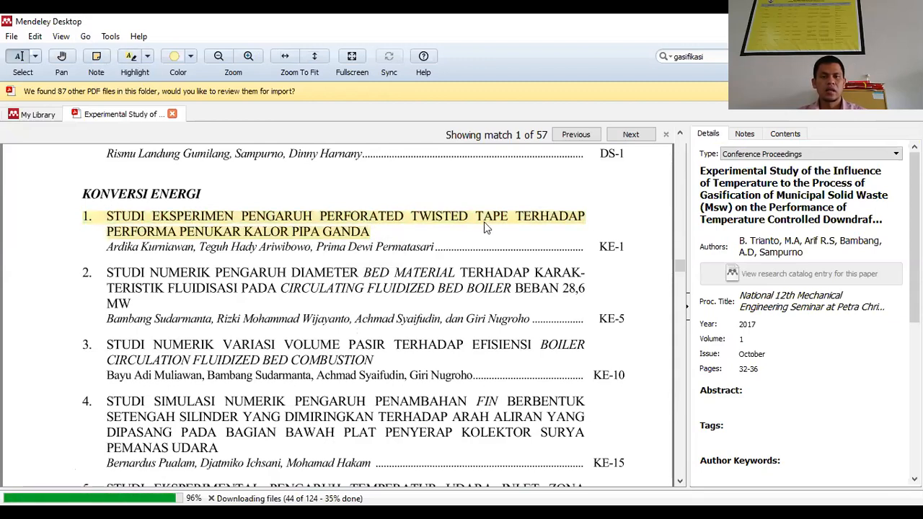
pyautogui.click(310, 224)
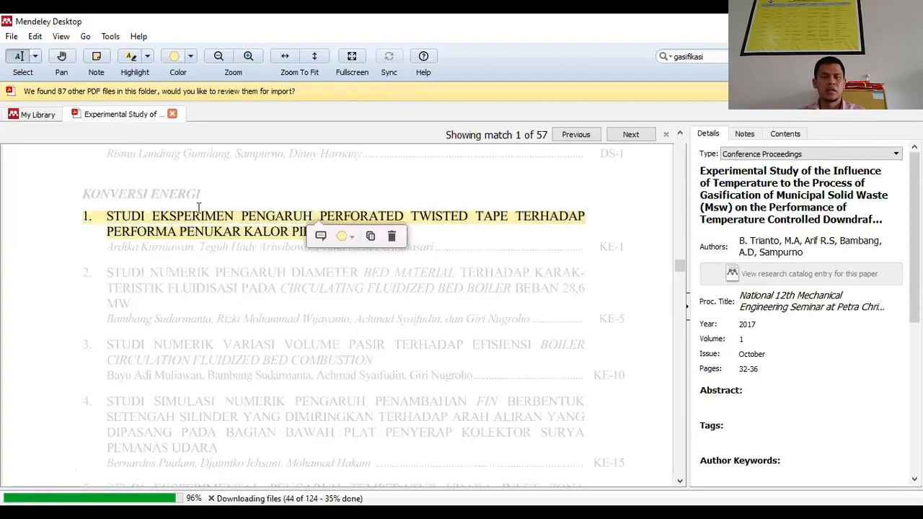
pyautogui.click(321, 236)
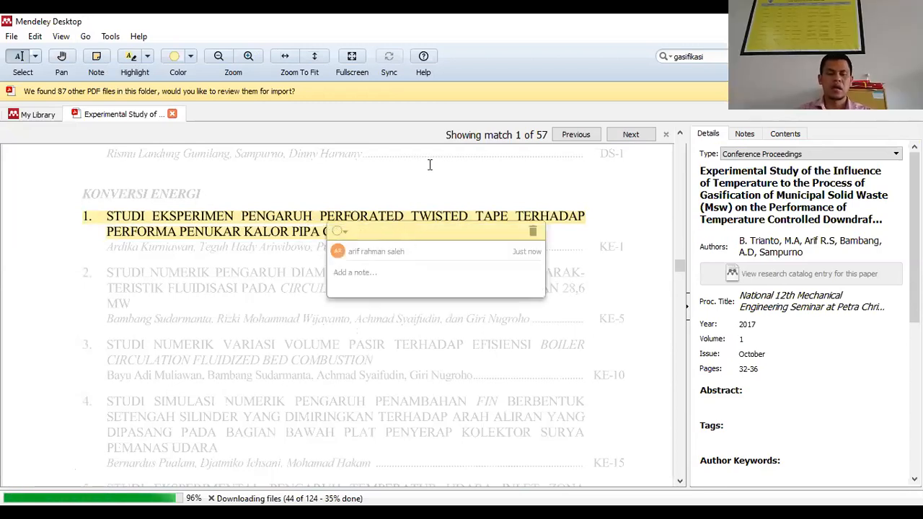
pyautogui.write('refrensi 1')
pyautogui.press('Return')
pyautogui.click(491, 330)
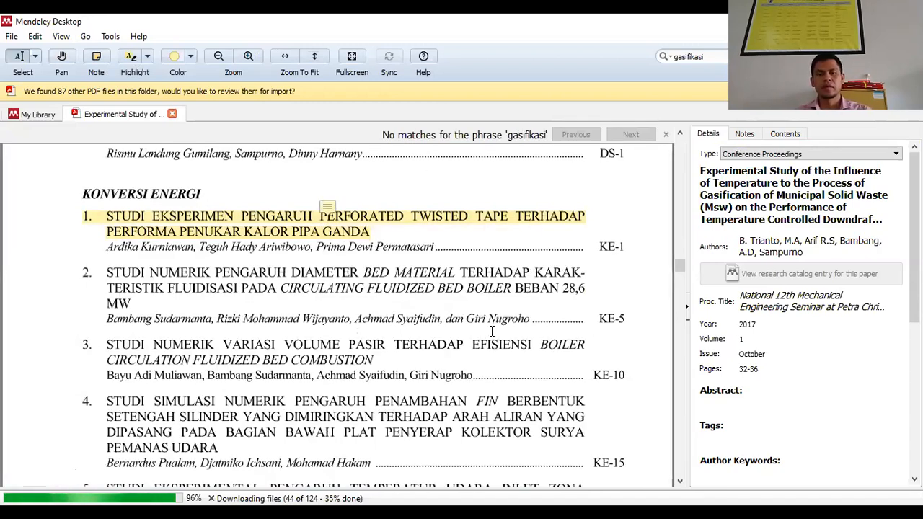
# Reopen the annotation options of the highlighted Konversi Energi title to examine them
pyautogui.click(289, 216)
pyautogui.click(289, 216)
pyautogui.click(246, 215)
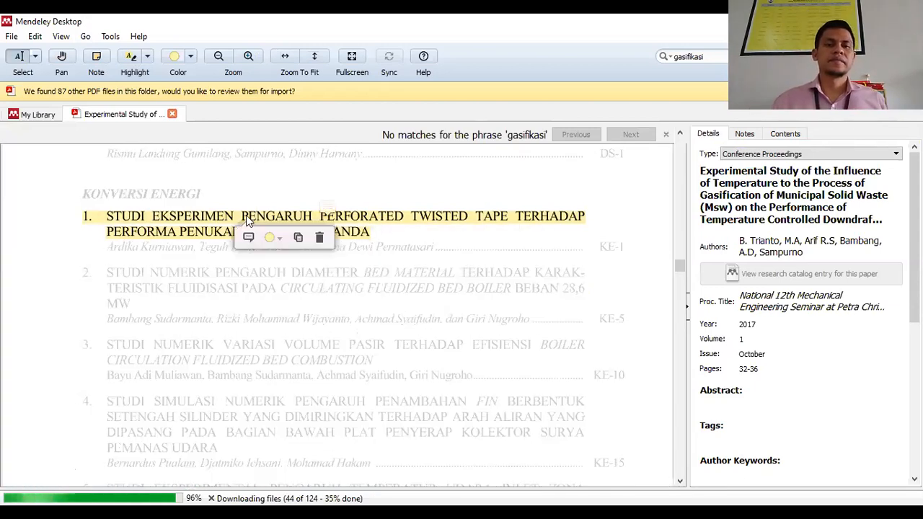
pyautogui.click(350, 214)
pyautogui.click(334, 216)
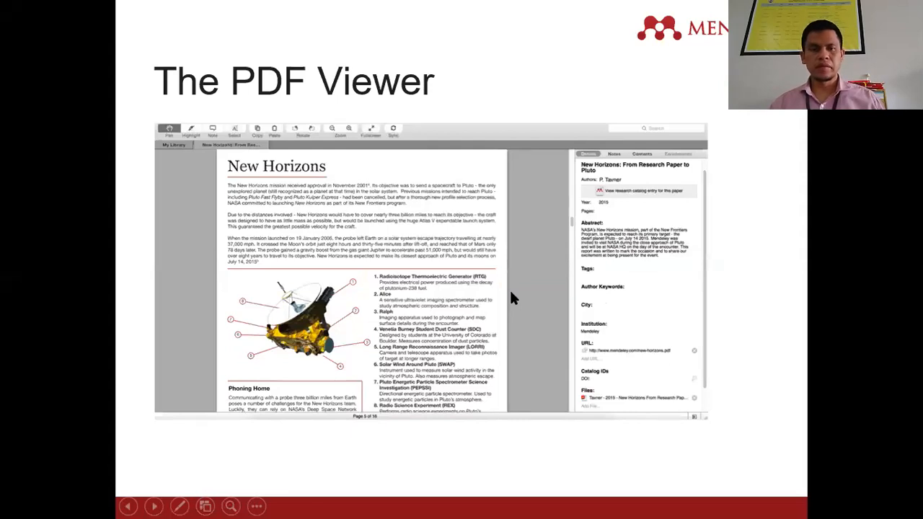
# Page through the PowerPoint slides on the Mendeley citation plug-in and end the slide show
pyautogui.click(511, 292)
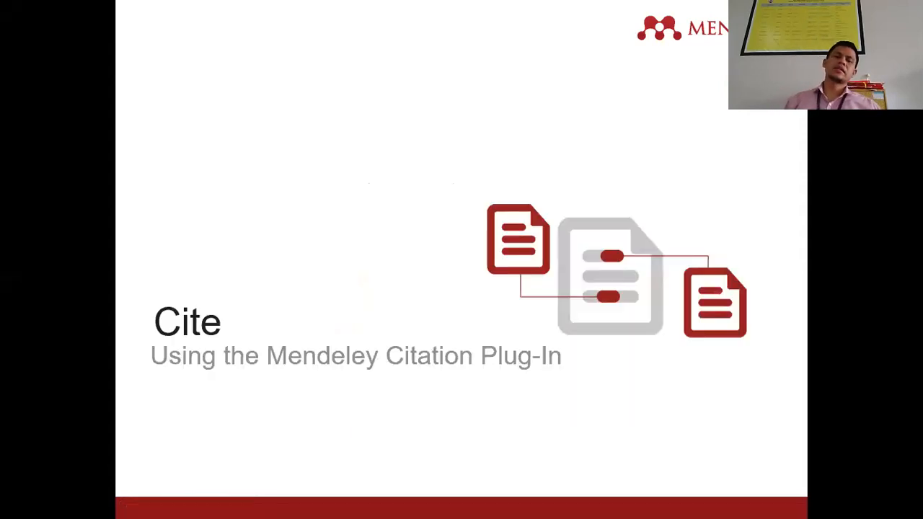
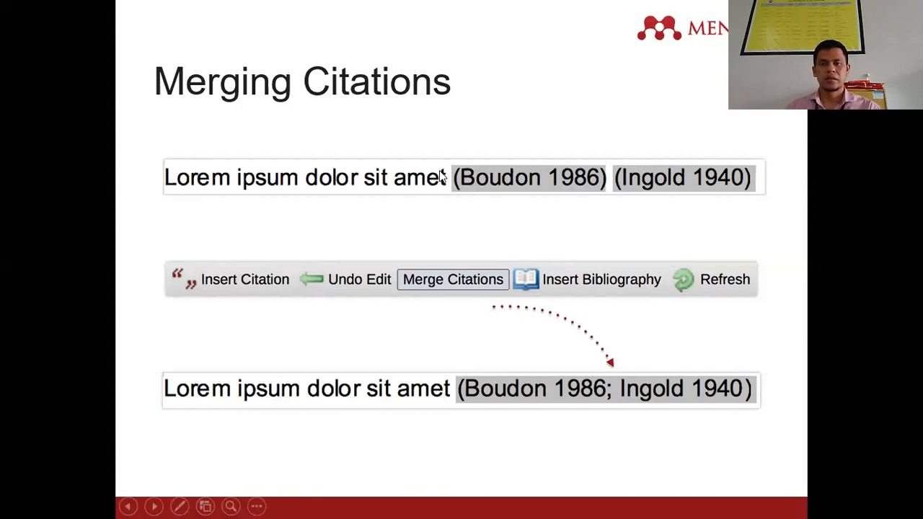
pyautogui.click(561, 280)
pyautogui.click(562, 280)
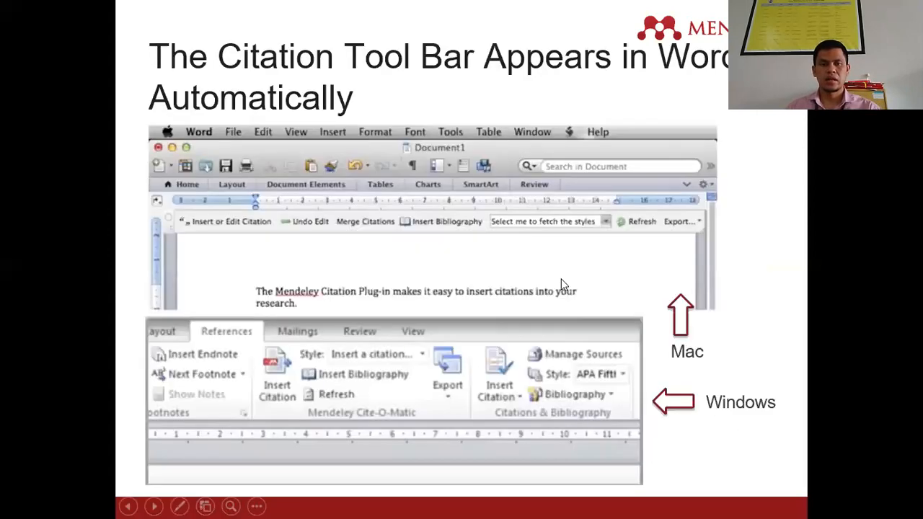
pyautogui.click(561, 284)
pyautogui.press('Escape')
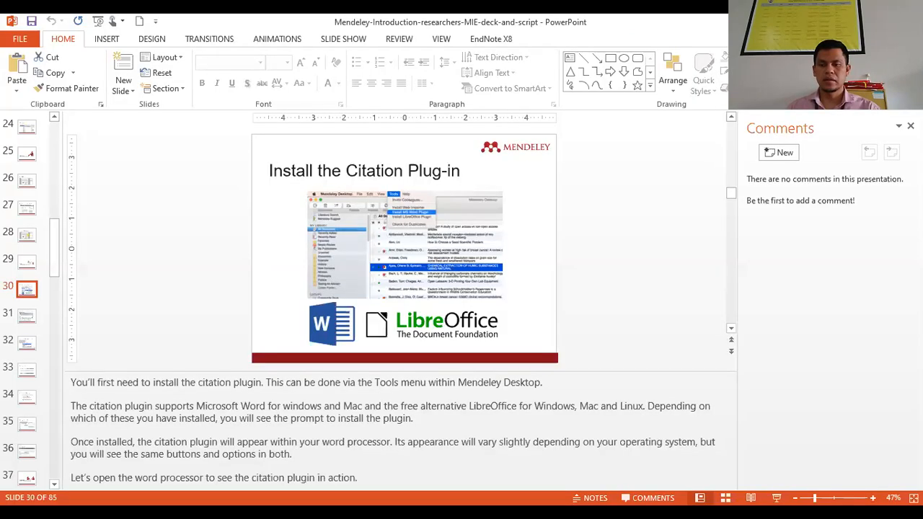
# Switch to Mendeley Desktop and install the MS Word plugin, allowing Mendeley to forcibly close Word
pyautogui.hotkey('alt', 'Tab')
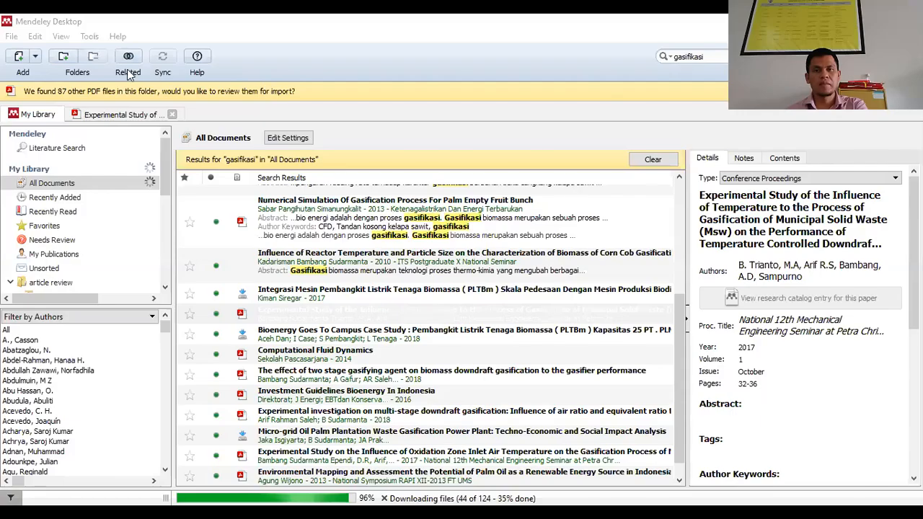
pyautogui.click(90, 36)
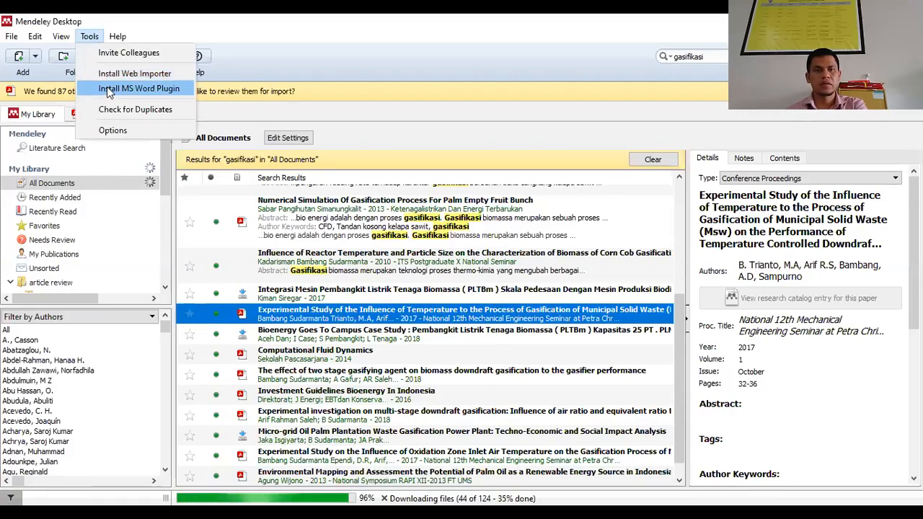
pyautogui.click(107, 87)
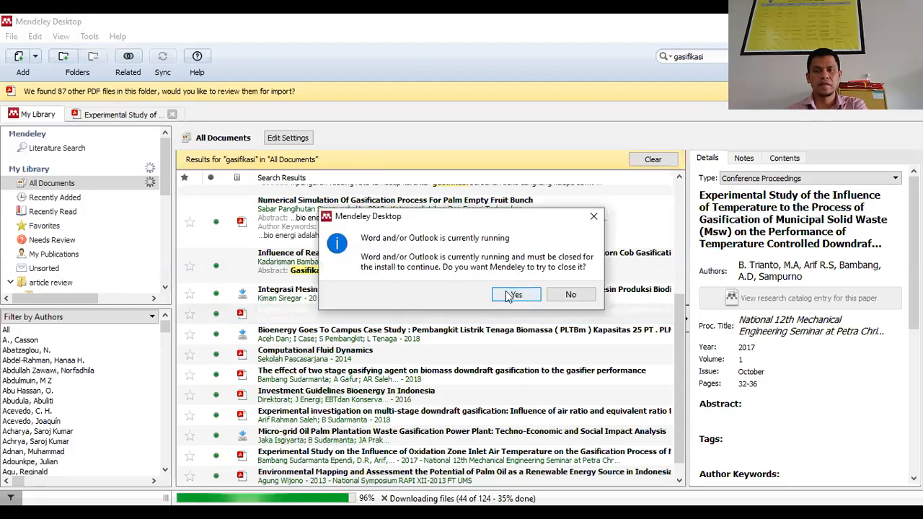
pyautogui.click(509, 296)
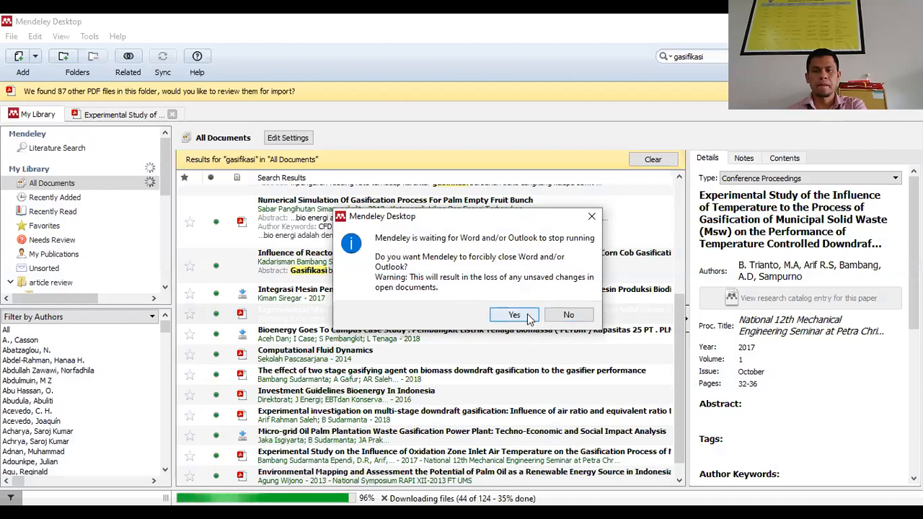
pyautogui.click(514, 315)
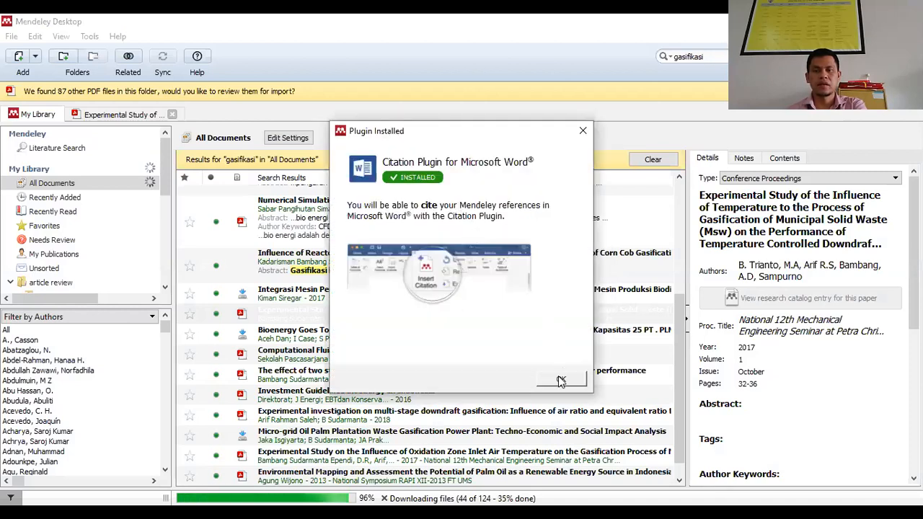
pyautogui.click(561, 379)
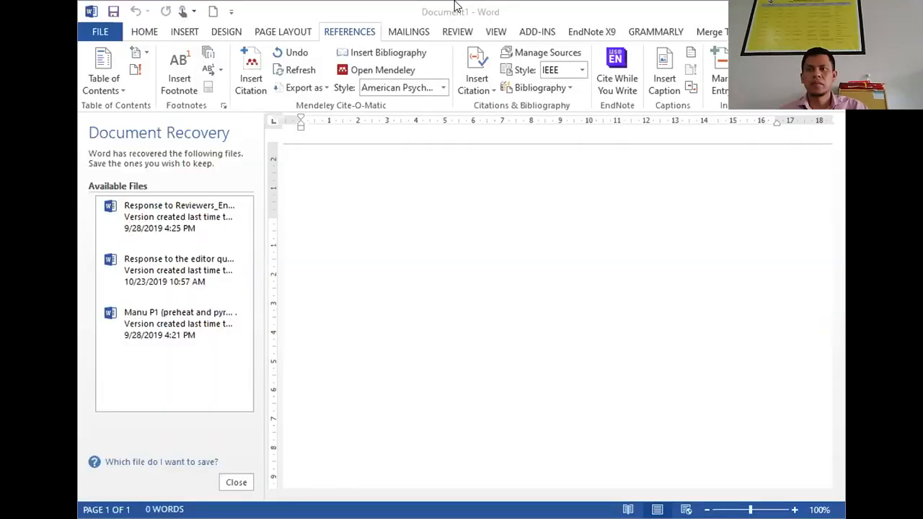
# Maximize the blank Word document, display the Mendeley citation tools and try starting a citation
pyautogui.doubleClick(455, 5)
pyautogui.click(75, 39)
pyautogui.click(251, 39)
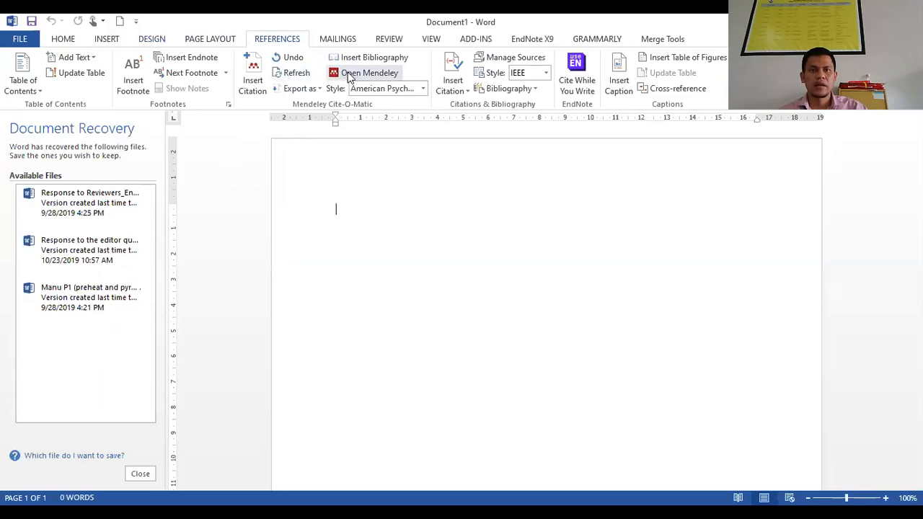
pyautogui.click(252, 82)
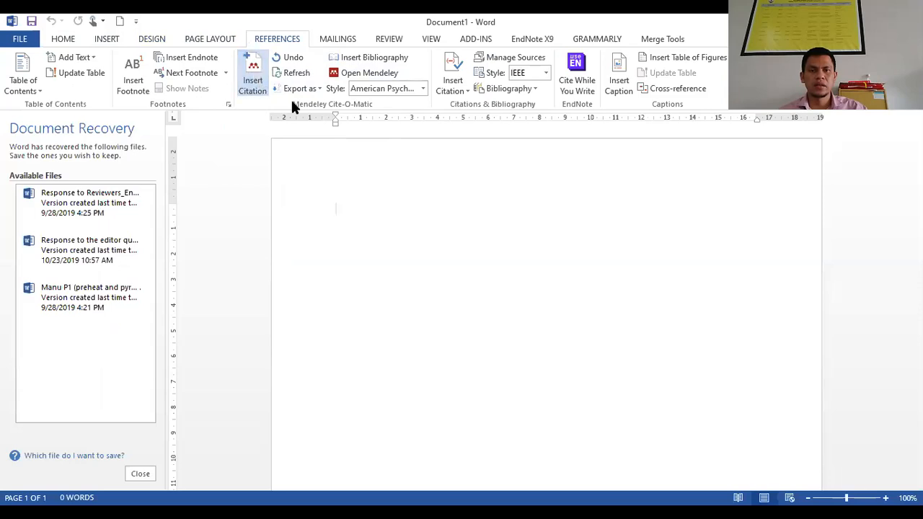
pyautogui.click(458, 214)
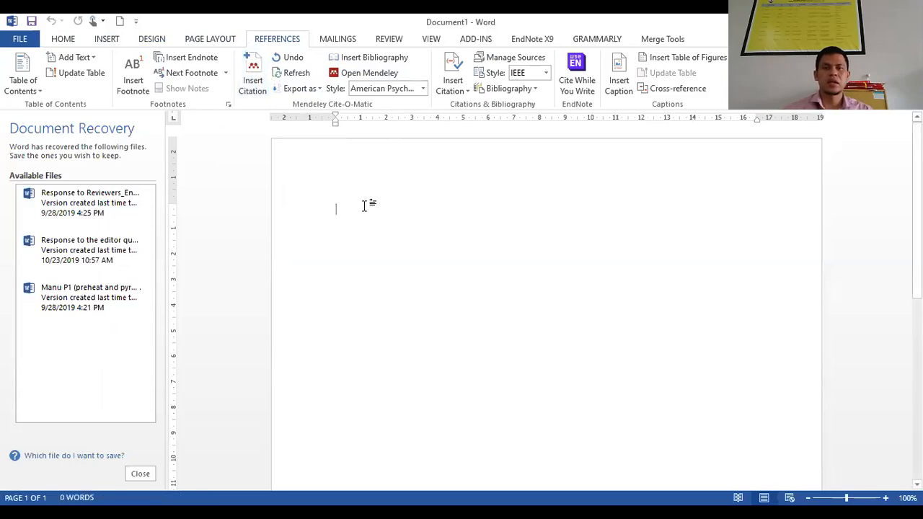
# Write "Penelitian gasifikasi downdraft" in the document and dismiss the list of recovered files
pyautogui.write('penelitian')
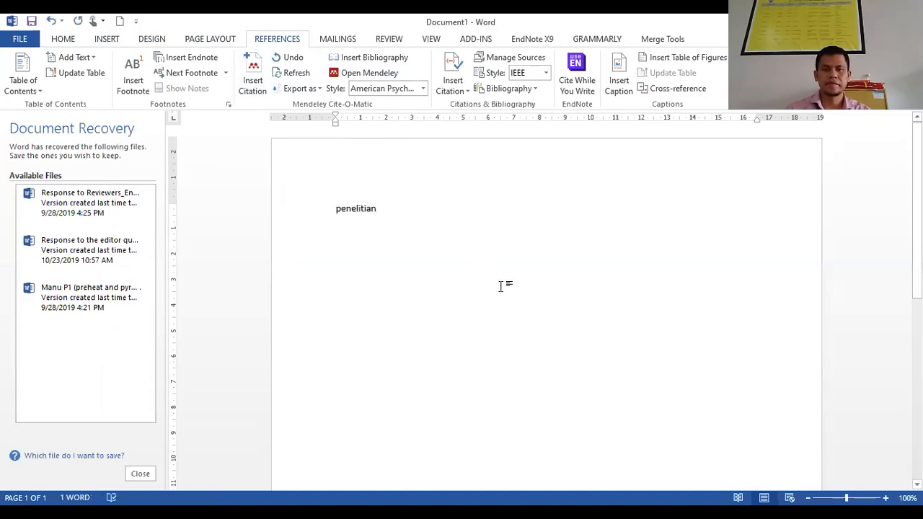
pyautogui.keyDown('ctrl'); pyautogui.scroll(6, 501, 286); pyautogui.keyUp('ctrl')
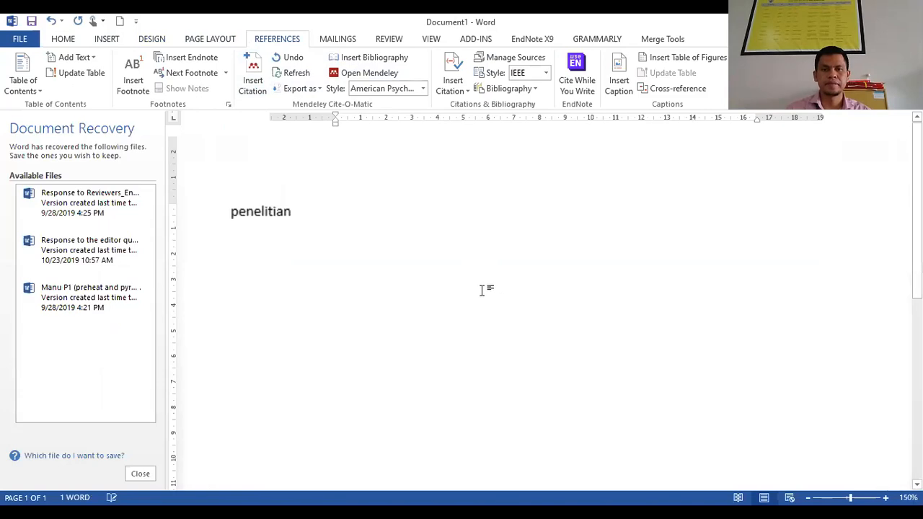
pyautogui.click(141, 474)
pyautogui.keyDown('ctrl'); pyautogui.scroll(4, 336, 214); pyautogui.keyUp('ctrl')
pyautogui.write('gasifikasi downdraft')
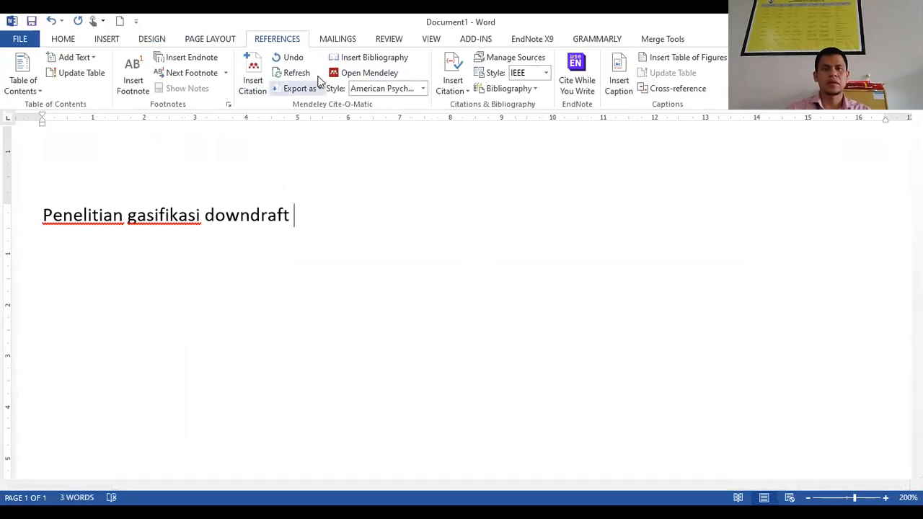
# Insert the 2019 four-author article as a Mendeley citation after "downdraft" and start a new line below it
pyautogui.click(261, 80)
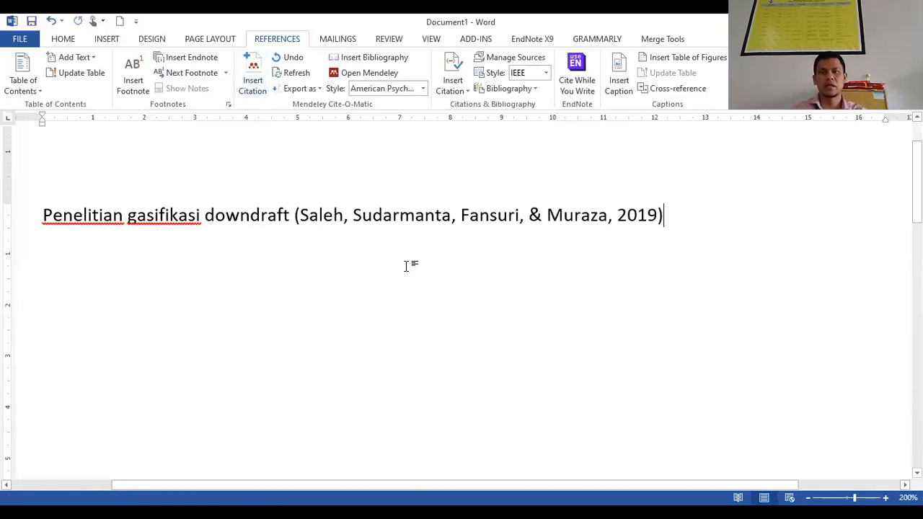
pyautogui.keyDown('ctrl'); pyautogui.scroll(-9, 406, 266); pyautogui.keyUp('ctrl')
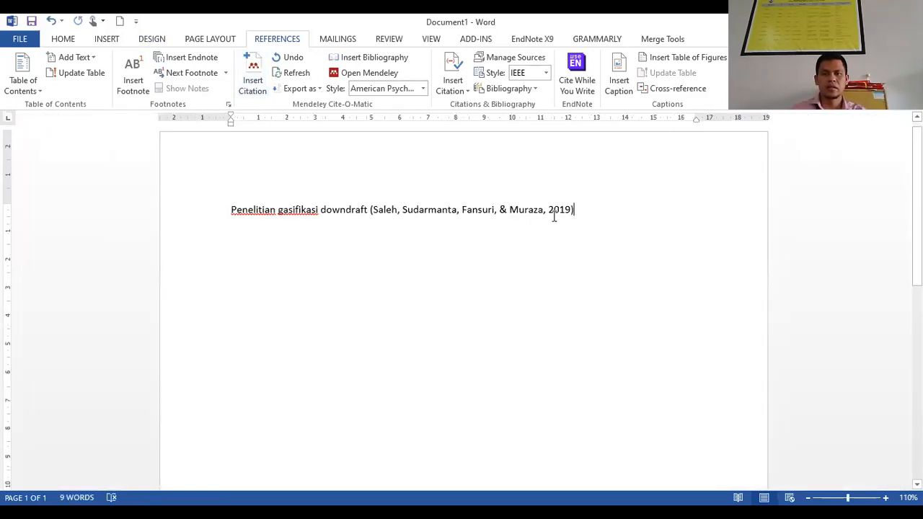
pyautogui.press('Return')
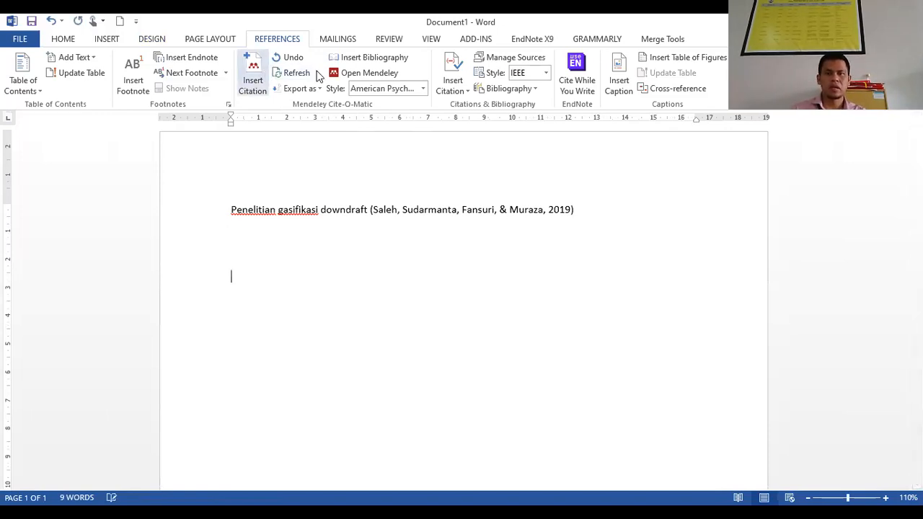
# Insert the Mendeley bibliography below the sentence and add ", multi-stage" after the first citation
pyautogui.click(357, 63)
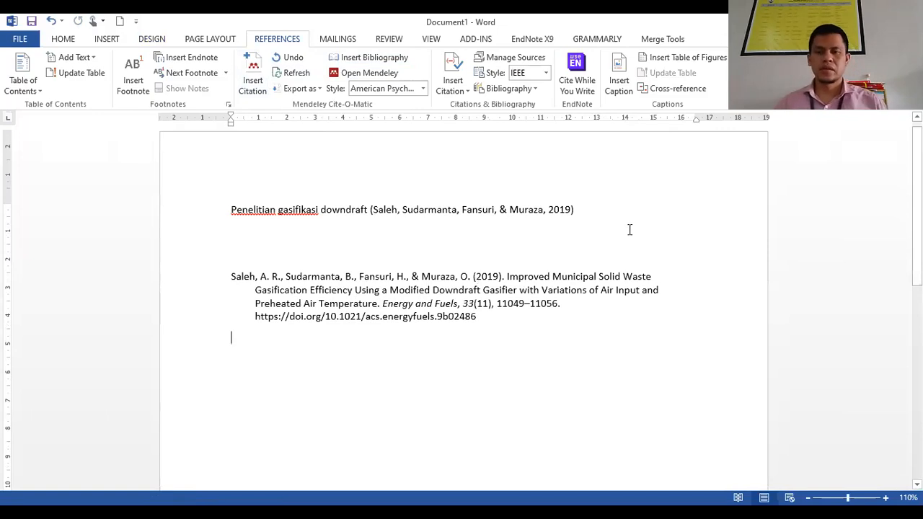
pyautogui.click(599, 207)
pyautogui.write(', ')
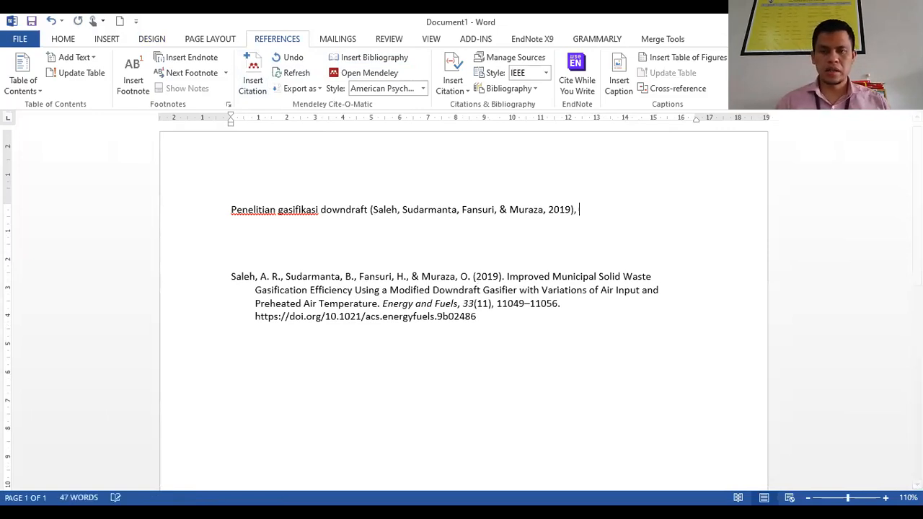
pyautogui.write('ada')
pyautogui.press('BackSpace')
pyautogui.press('BackSpace')
pyautogui.press('BackSpace')
pyautogui.press('BackSpace')
pyautogui.write('multi')
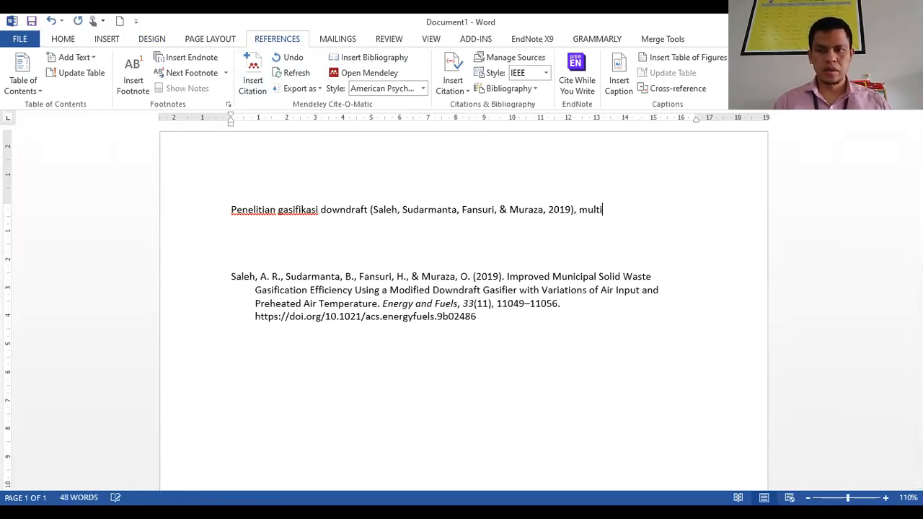
pyautogui.write('0')
pyautogui.press('BackSpace')
pyautogui.write('-stage')
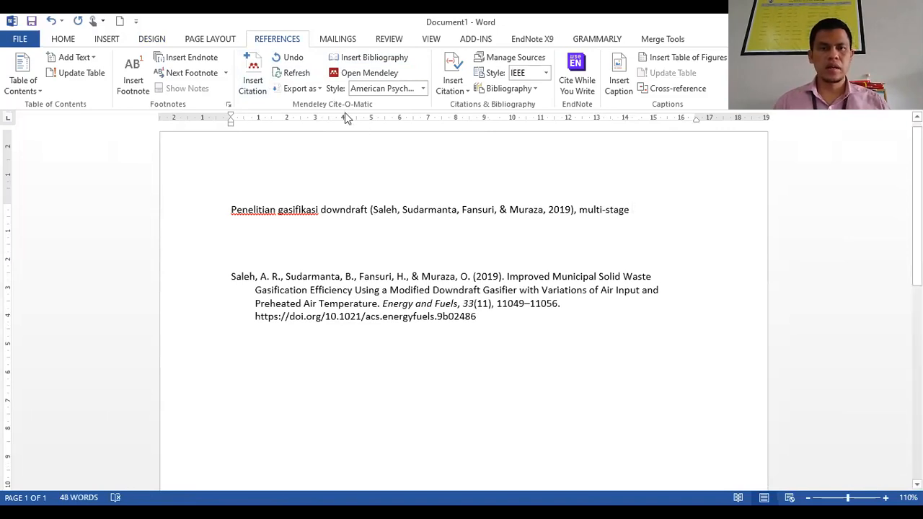
# Cite the 2016 article "Biomass gasification technology: The state of the art overview" after "multi-stage" and add ", eksperimen" to the sentence
pyautogui.hotkey('alt', 'm')
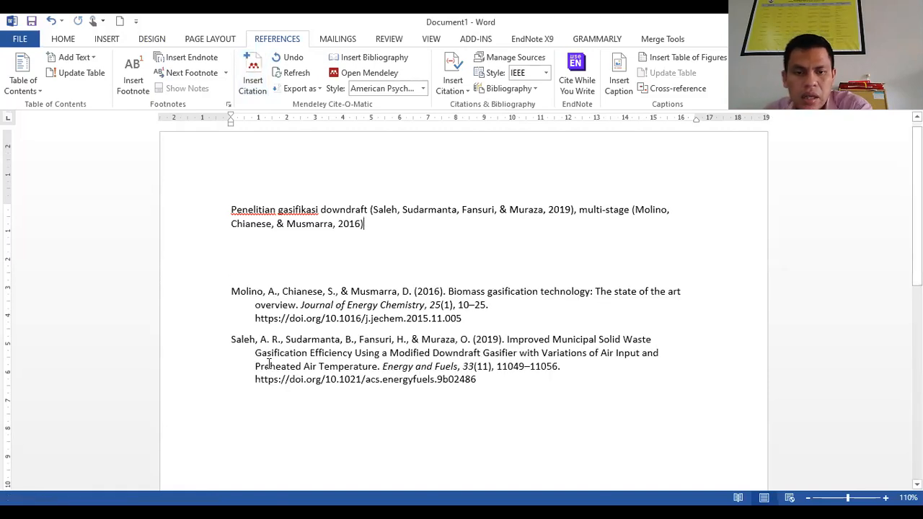
pyautogui.click(380, 232)
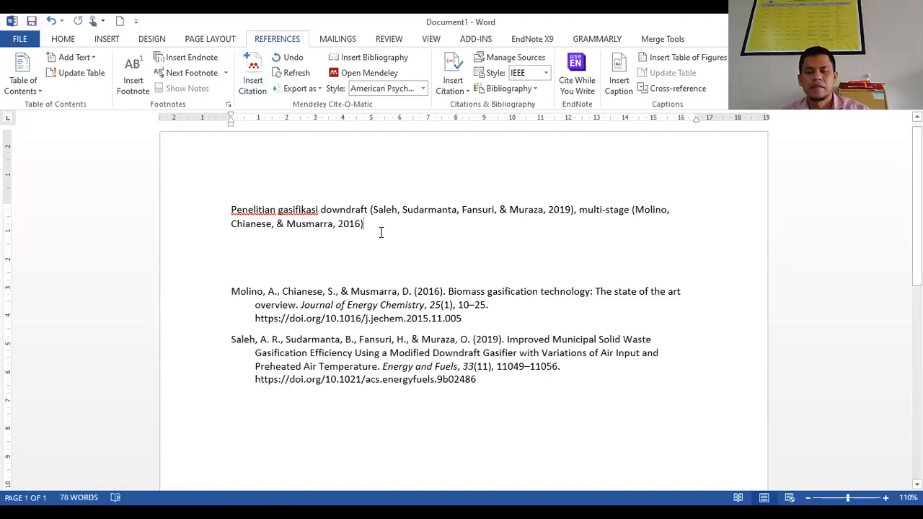
pyautogui.write(',')
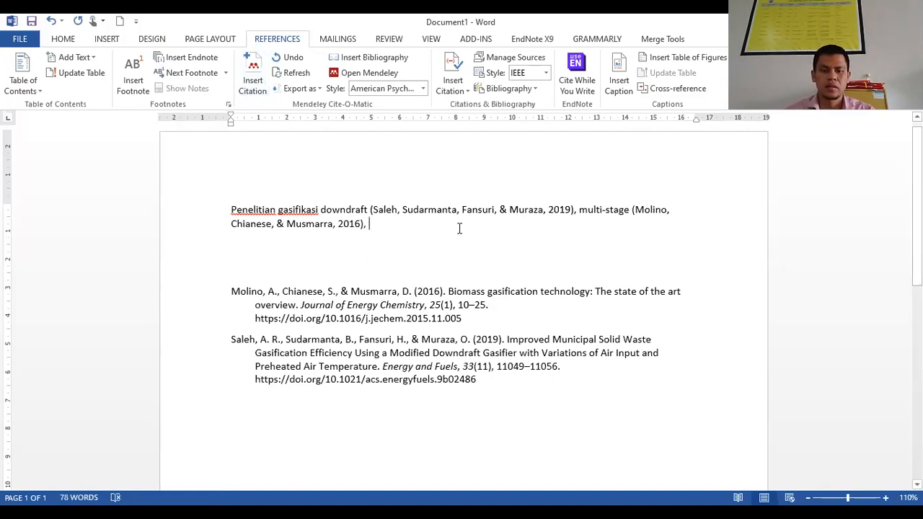
pyautogui.write(' eksperimen')
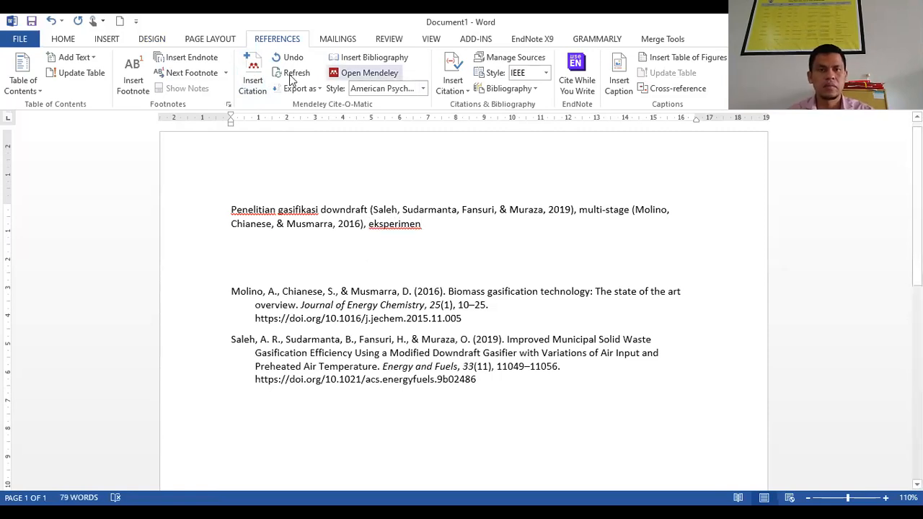
# Cite the 2018 hybrid energy cost, 2014 Monte Carlo risk and 2015 small-scale biomass gasification articles together after "eksperimen" and check the bibliography
pyautogui.click(252, 76)
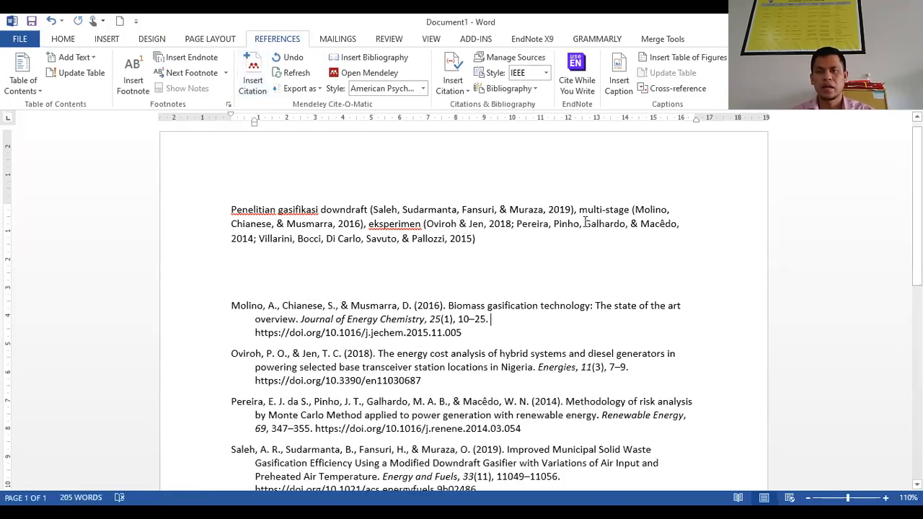
pyautogui.scroll(-6, 451, 264)
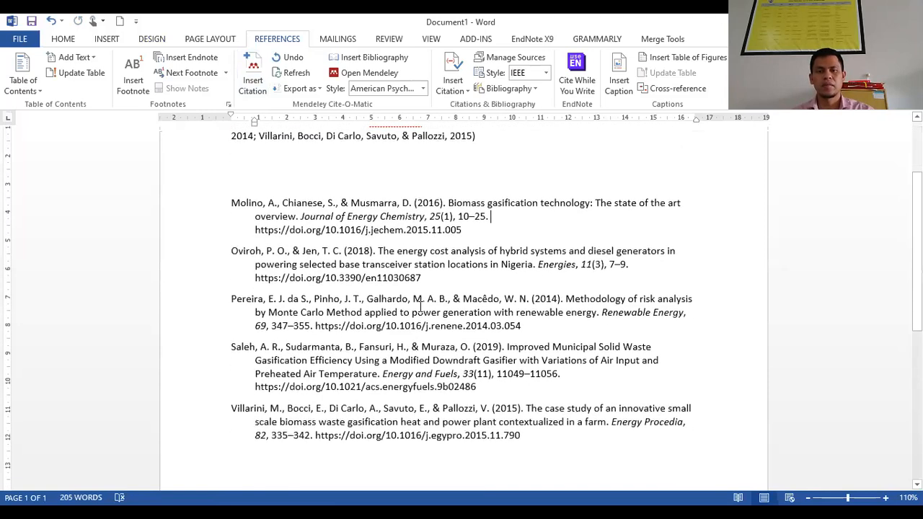
pyautogui.scroll(6, 324, 282)
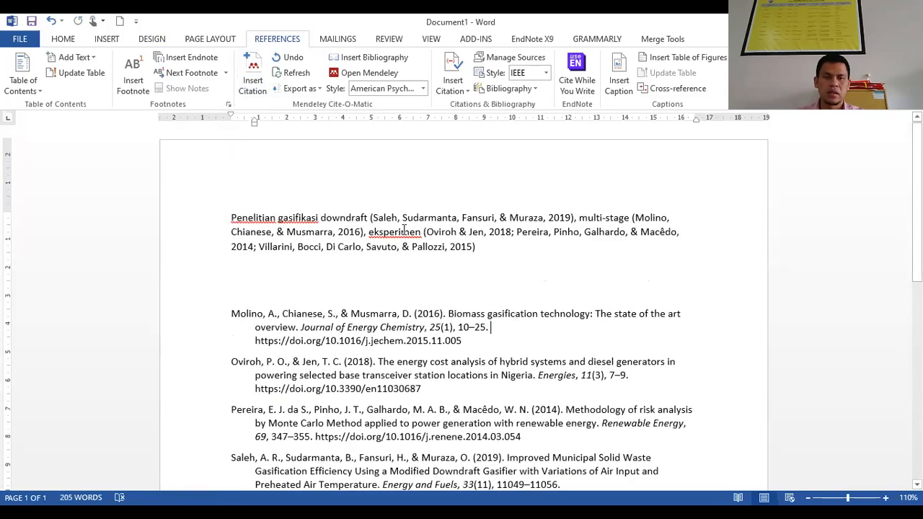
# Select the whole cited sentence and change the Mendeley citation style to IEEE
pyautogui.click(428, 232)
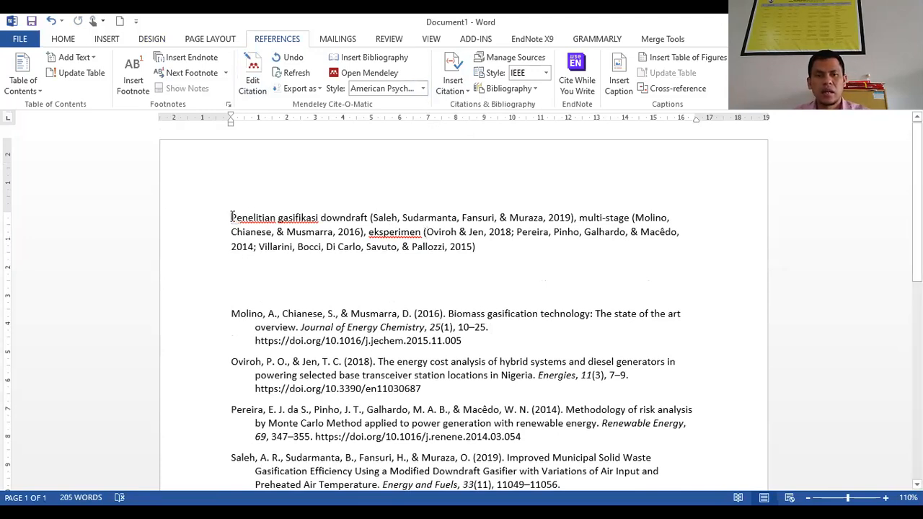
pyautogui.moveTo(231, 218); pyautogui.dragTo(475, 242)
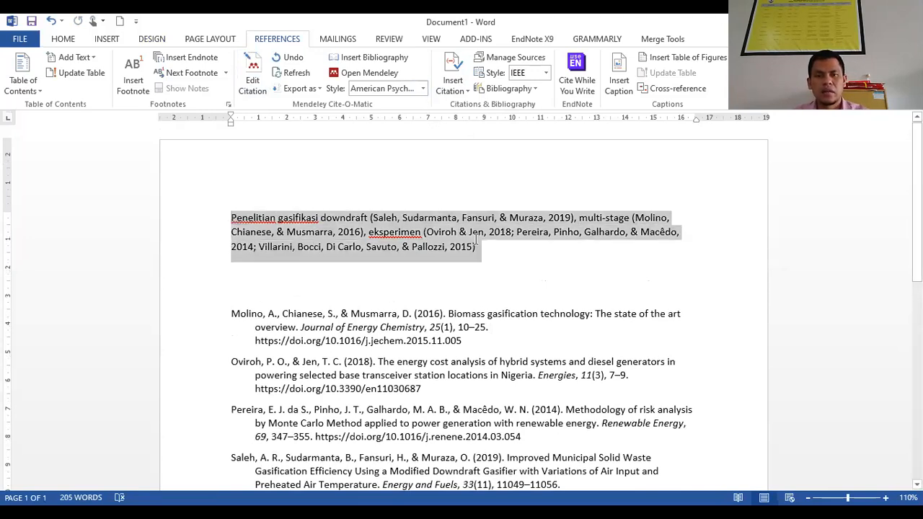
pyautogui.click(426, 89)
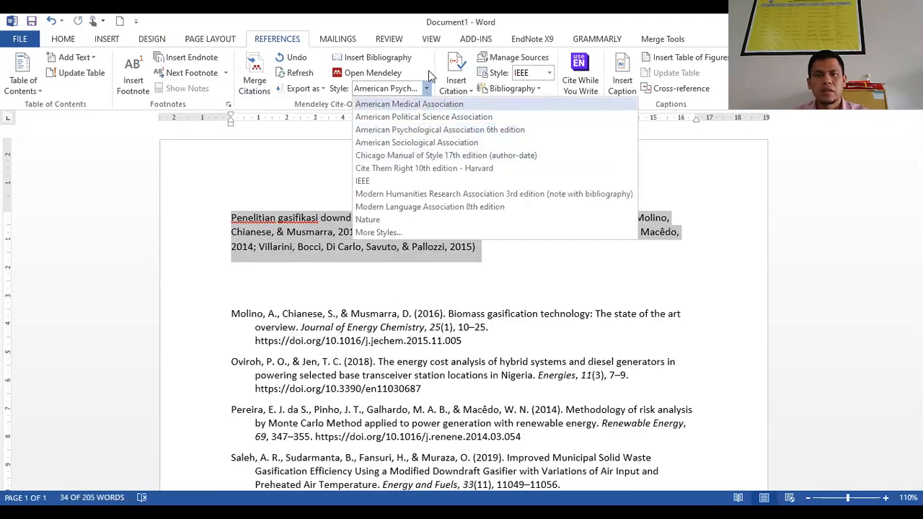
pyautogui.click(391, 182)
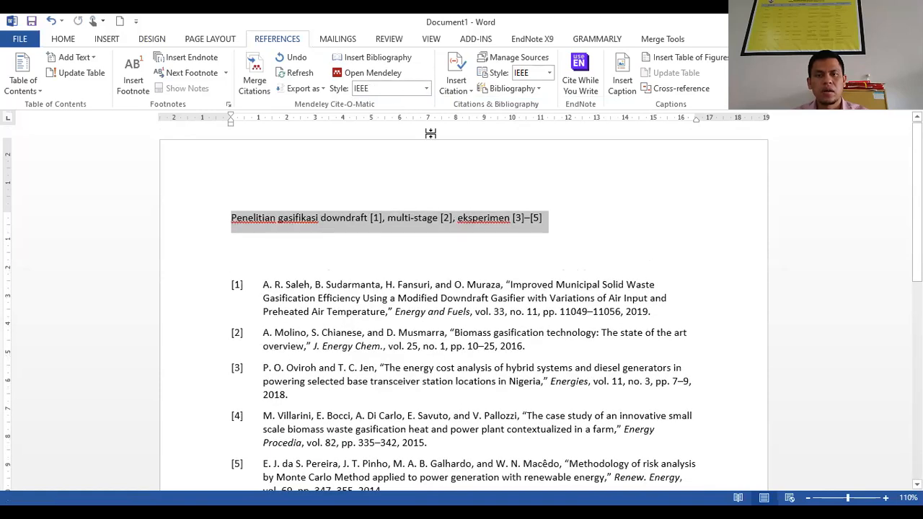
# Try the Nature citation style, followed by Chicago Manual of Style 17th edition (author-date)
pyautogui.click(426, 88)
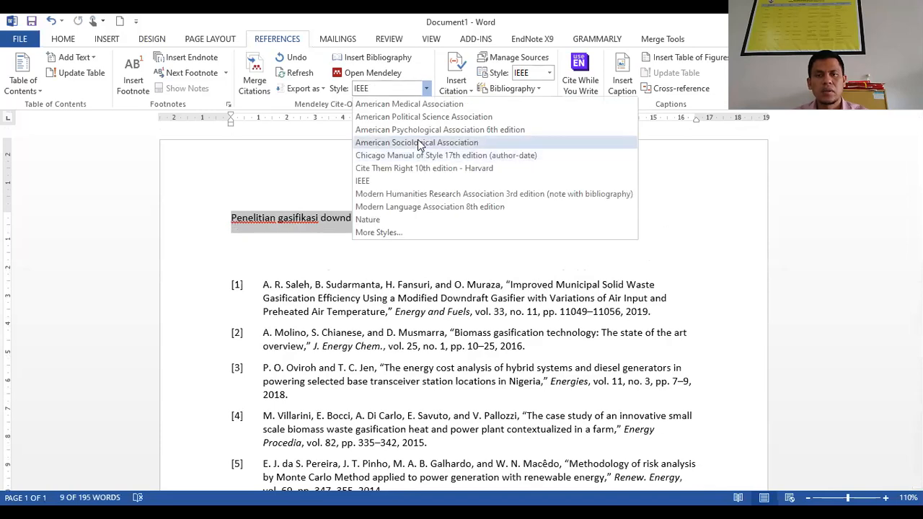
pyautogui.click(407, 225)
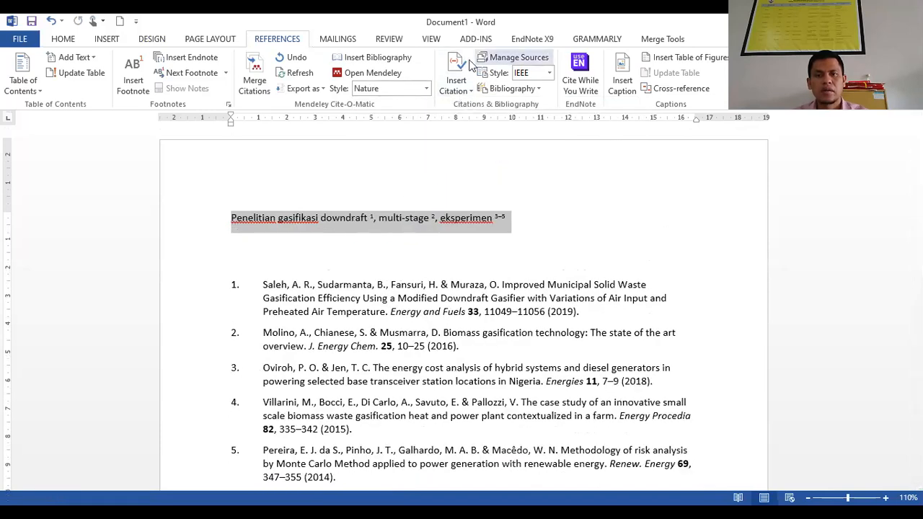
pyautogui.click(426, 88)
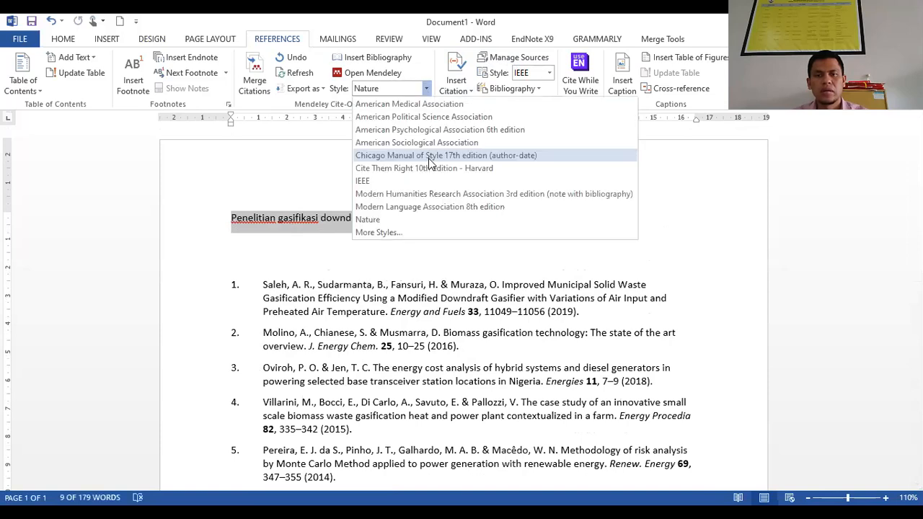
pyautogui.click(429, 156)
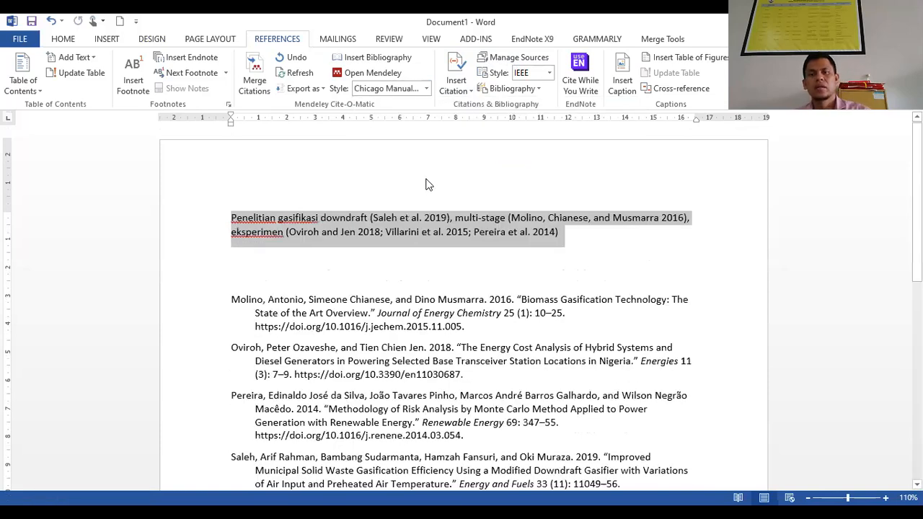
# Set the Mendeley citation style to American Psychological Association 6th edition and look over the sentence and bibliography
pyautogui.click(427, 88)
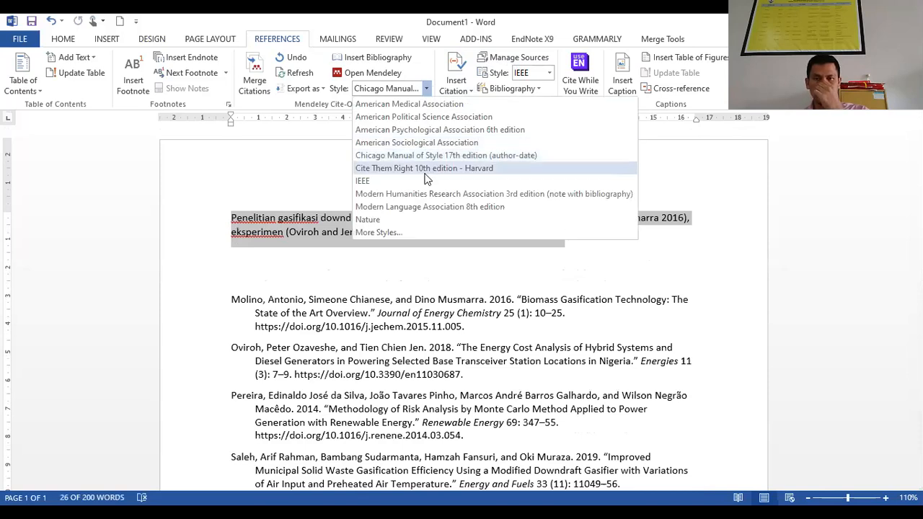
pyautogui.click(423, 129)
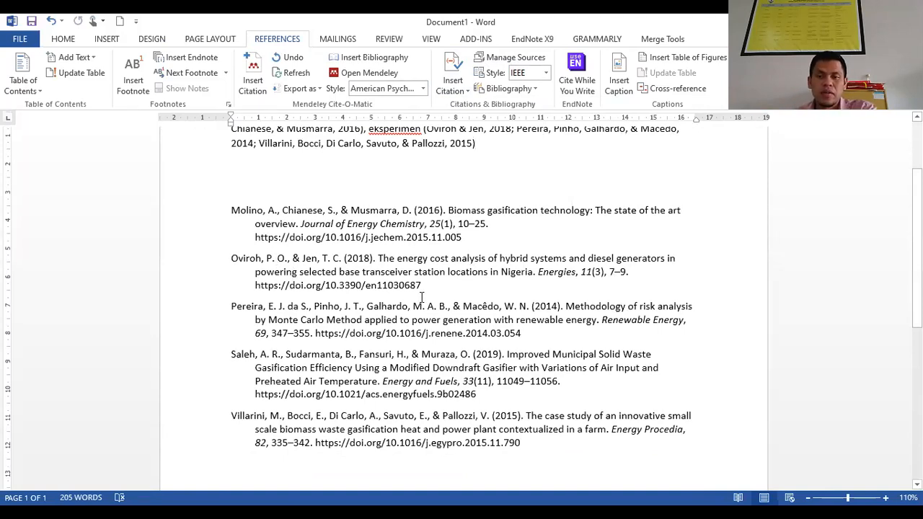
pyautogui.scroll(3, 507, 250)
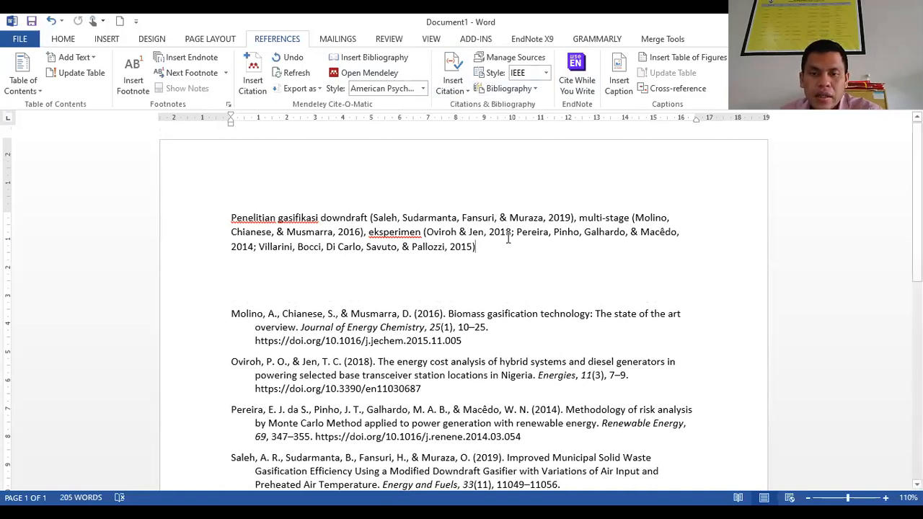
# Set the Mendeley citation style to IEEE and review the numbered bibliography
pyautogui.click(423, 88)
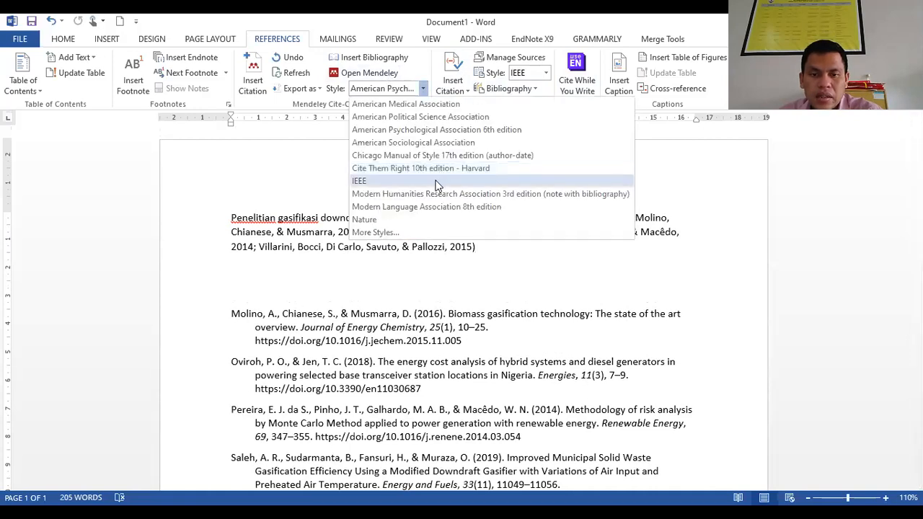
pyautogui.click(436, 181)
pyautogui.scroll(-8, 393, 272)
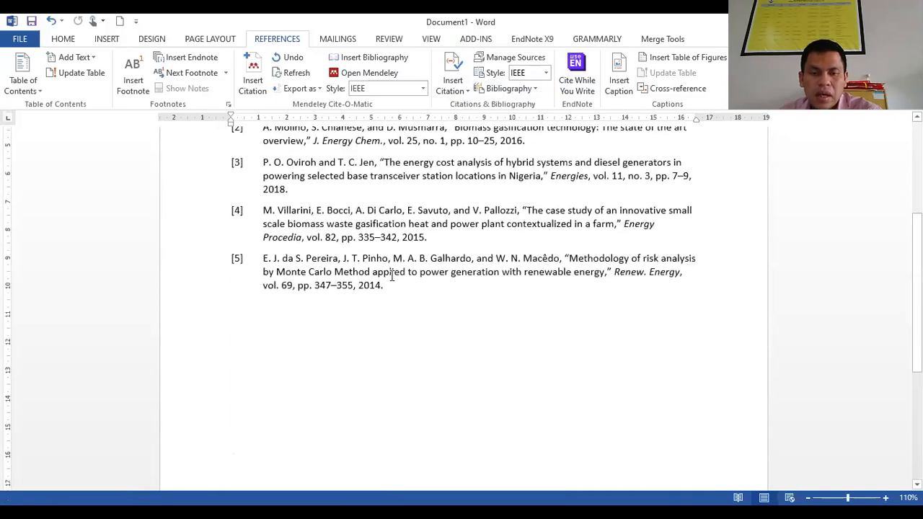
pyautogui.scroll(4, 391, 272)
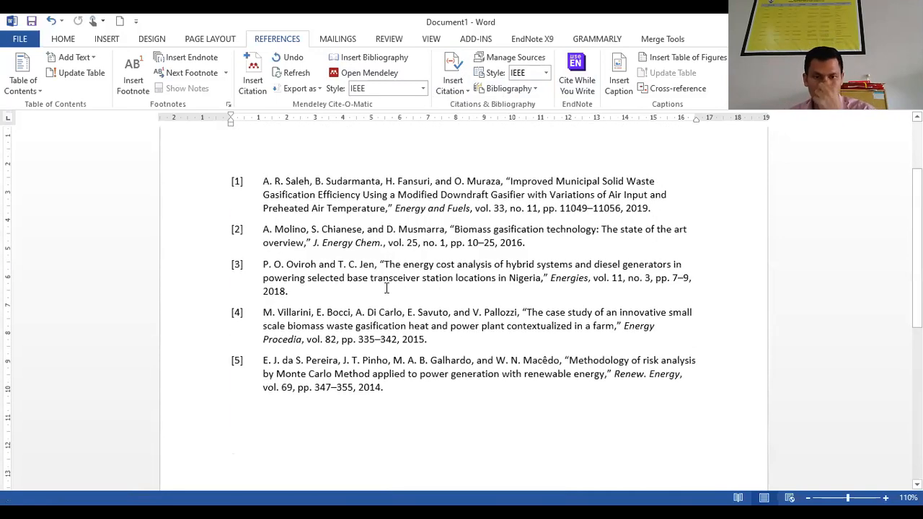
pyautogui.scroll(3, 393, 276)
# Examine the numbered in-text citations, selecting the sentence from its first citation to its end
pyautogui.click(541, 217)
pyautogui.click(521, 217)
pyautogui.click(540, 215)
pyautogui.click(595, 213)
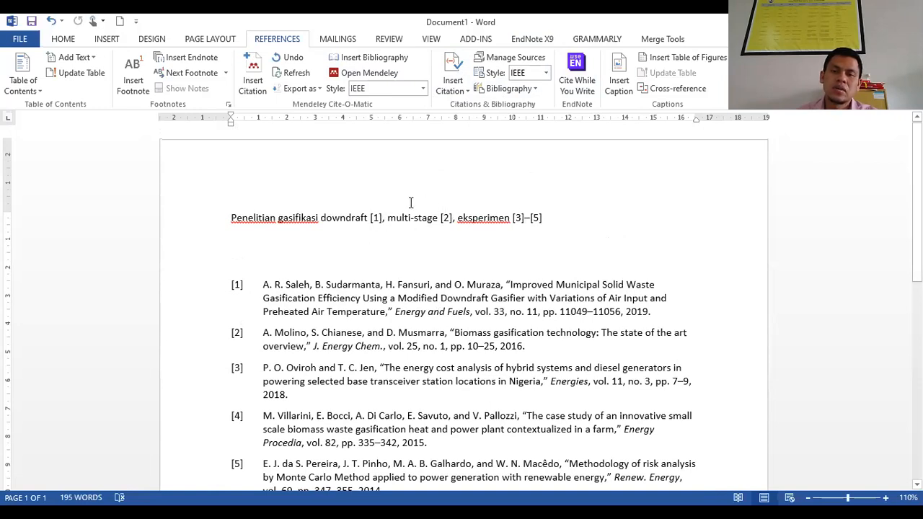
pyautogui.moveTo(370, 216); pyautogui.dragTo(550, 216)
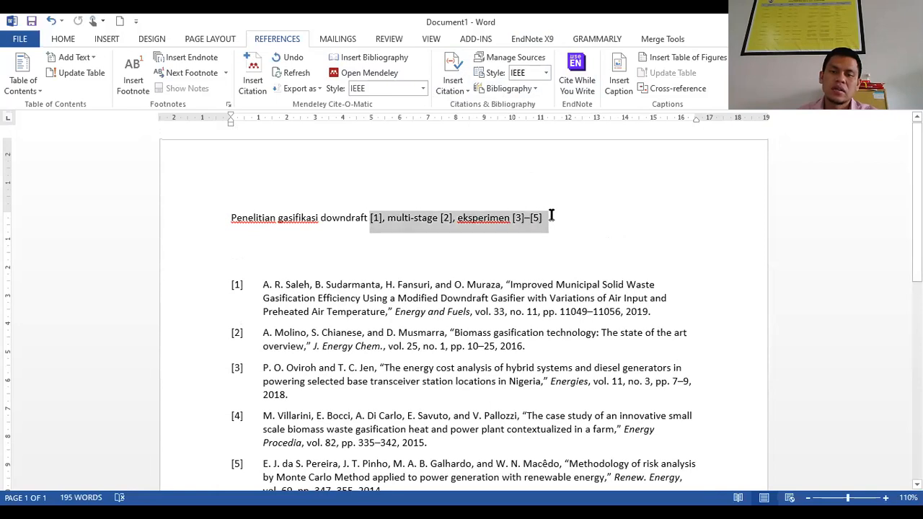
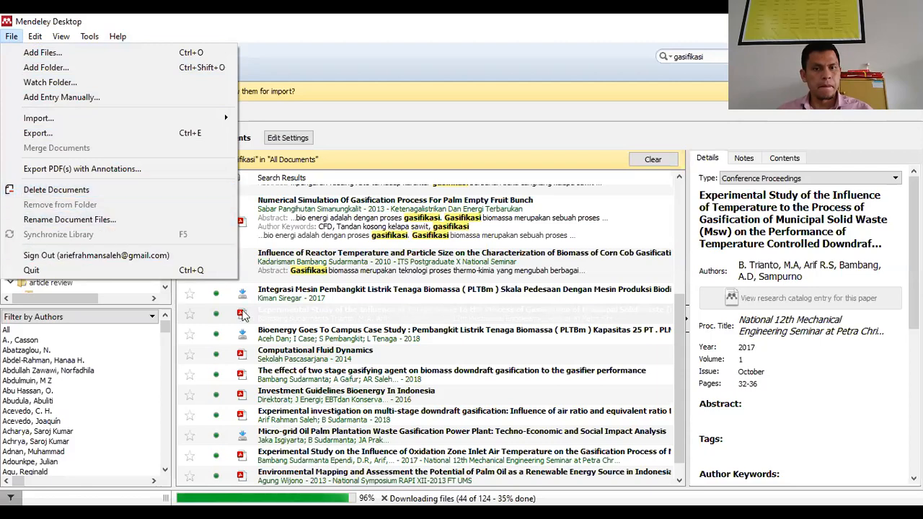
# Close the open "Experimental Study of..." paper in Mendeley Desktop
pyautogui.scroll(-1, 327, 301)
pyautogui.scroll(5, 232, 266)
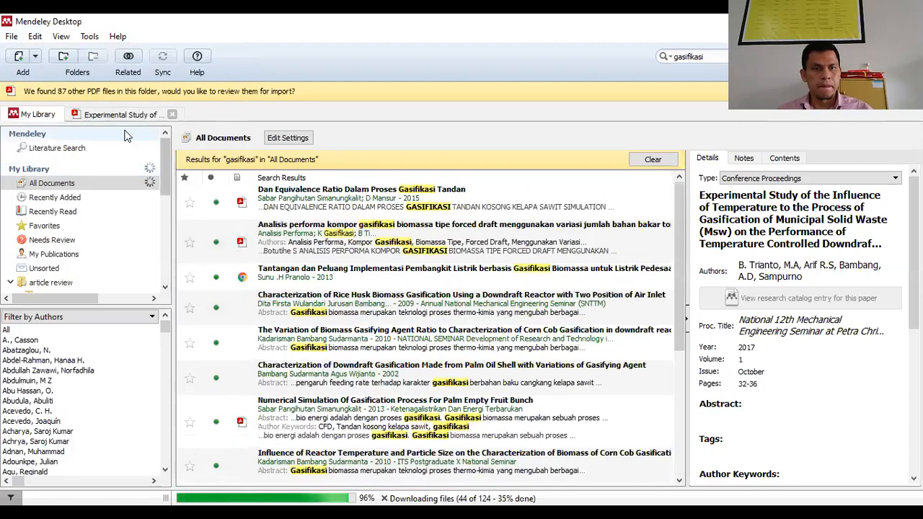
pyautogui.click(108, 115)
pyautogui.click(172, 114)
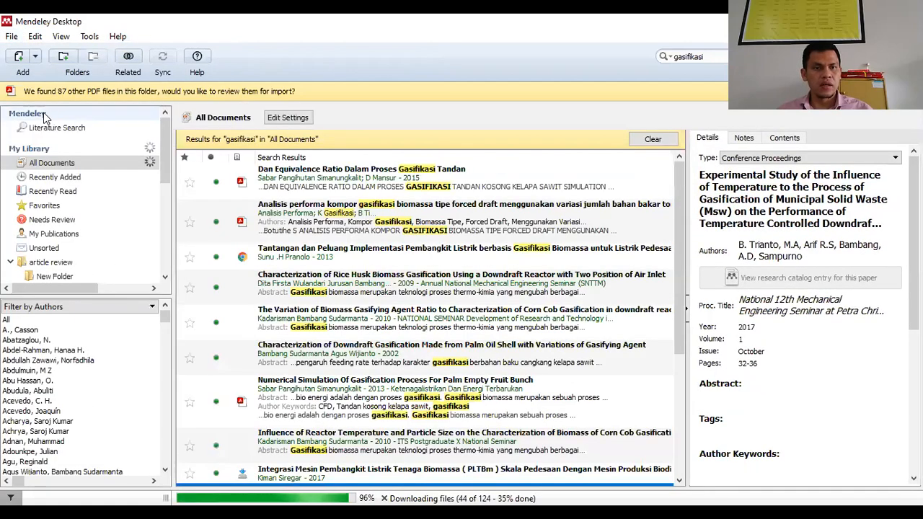
# Open the paper "The effect of two stage gasifying agent on biomass downdraft gasification to the gasifier performance", skim its pages and return to the library
pyautogui.scroll(-5, 351, 312)
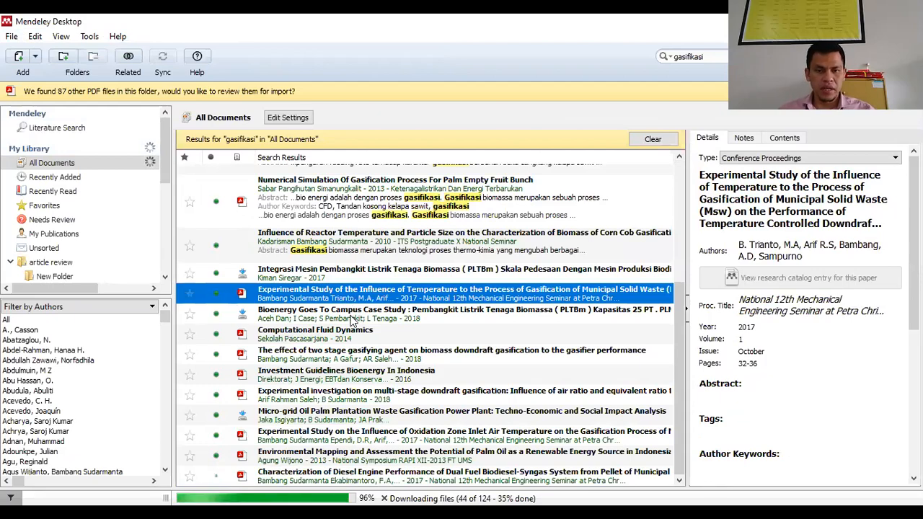
pyautogui.click(305, 353)
pyautogui.doubleClick(305, 353)
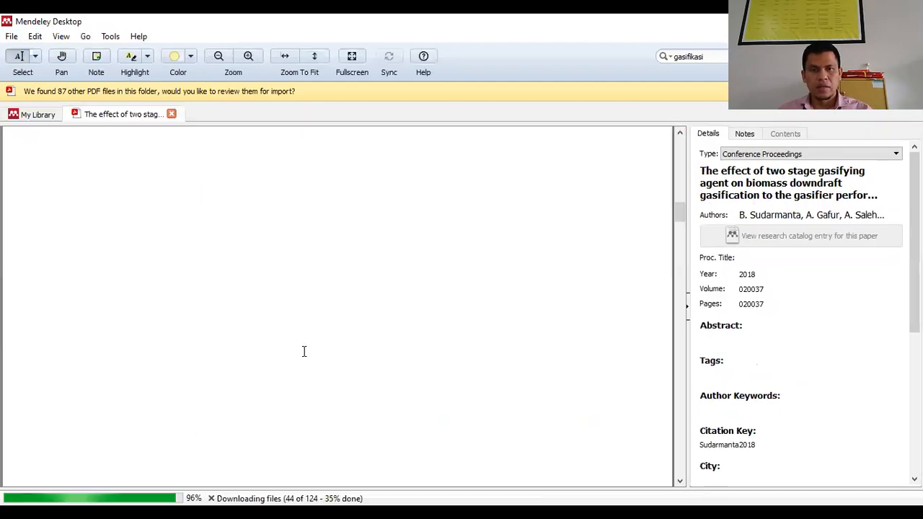
pyautogui.scroll(6, 380, 212)
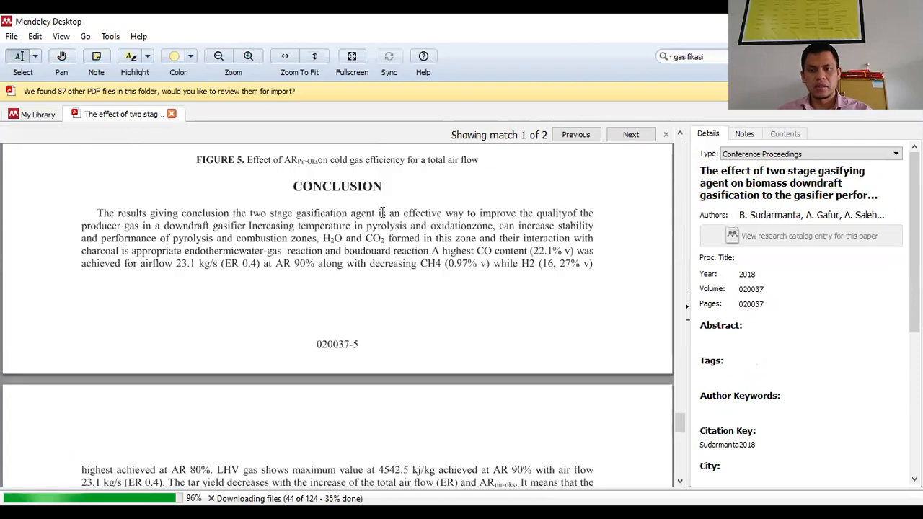
pyautogui.moveTo(681, 408); pyautogui.dragTo(692, 142)
pyautogui.scroll(-6, 331, 273)
pyautogui.scroll(-3, 310, 245)
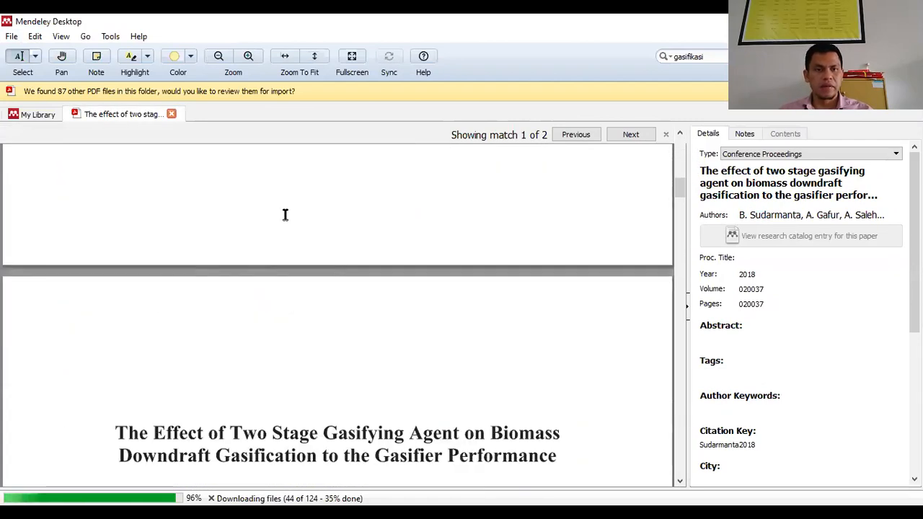
pyautogui.click(36, 116)
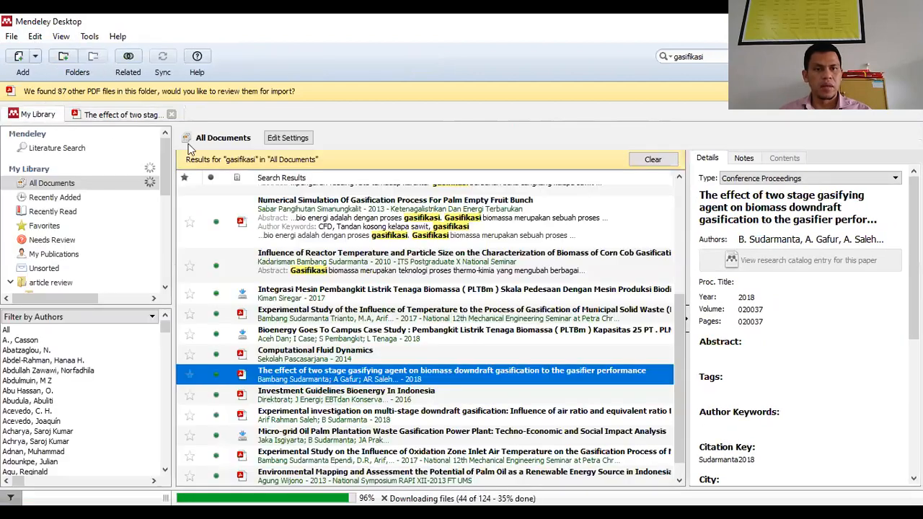
# Review the tool commands and the file formats available for importing references into the Mendeley library
pyautogui.click(85, 37)
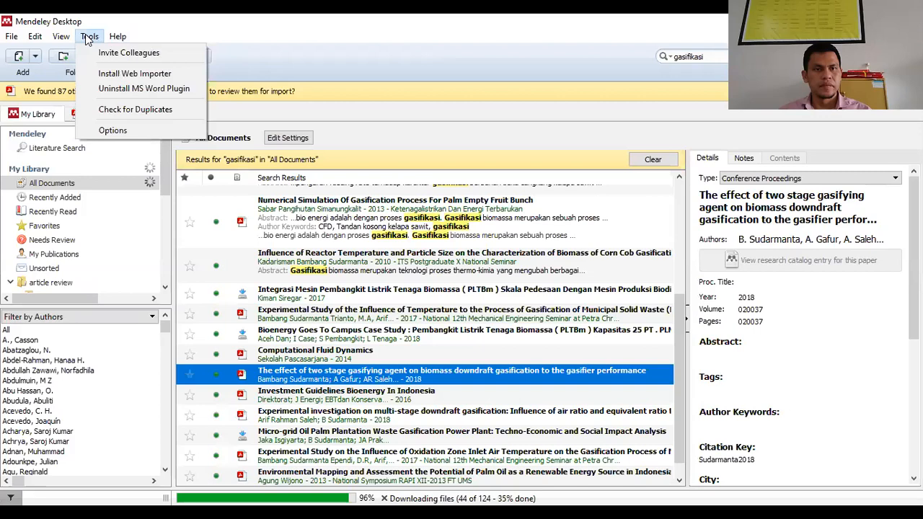
pyautogui.moveTo(16, 40)
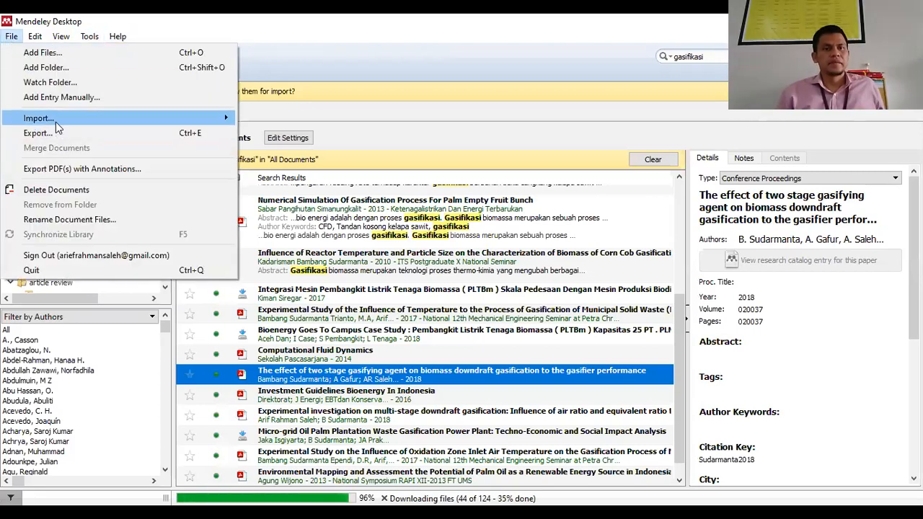
pyautogui.moveTo(58, 127)
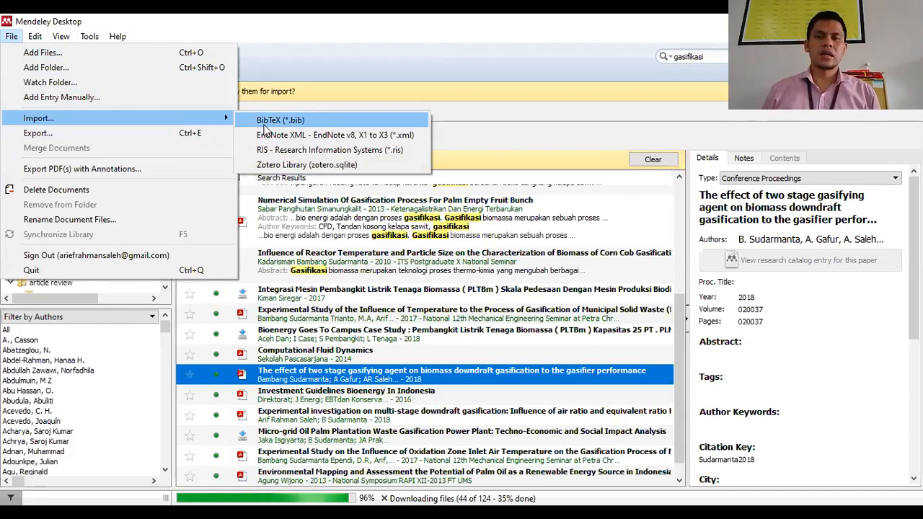
pyautogui.moveTo(118, 117)
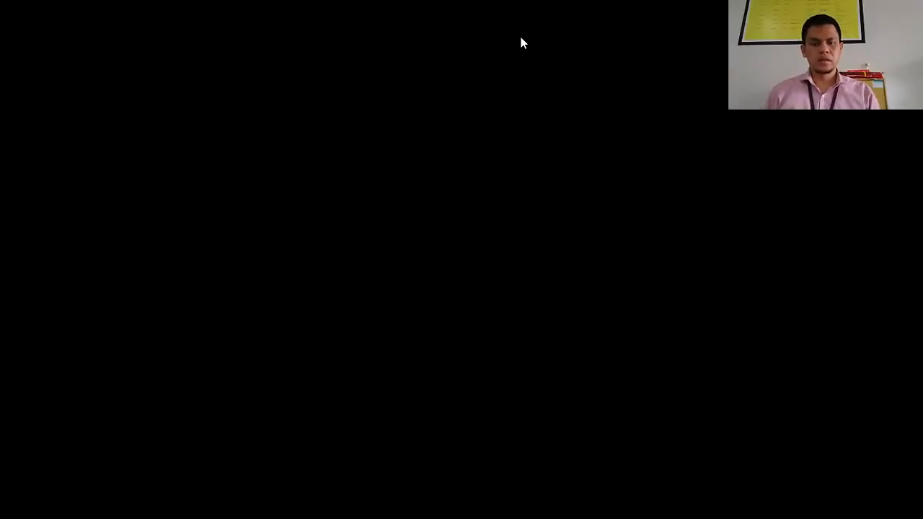
# Switch to the web browser, open Google Scholar and change to the Gmail account
pyautogui.click(579, 47)
pyautogui.write('schola')
pyautogui.press('Return')
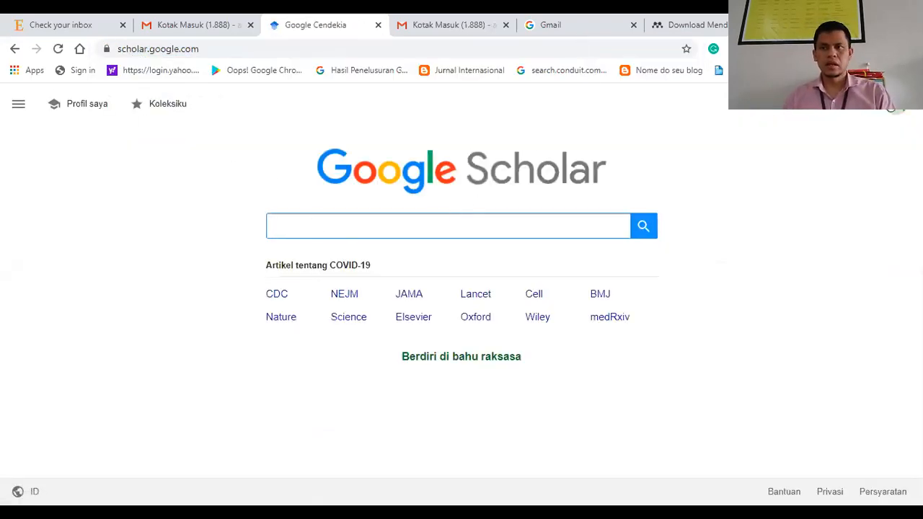
pyautogui.click(858, 116)
pyautogui.click(778, 271)
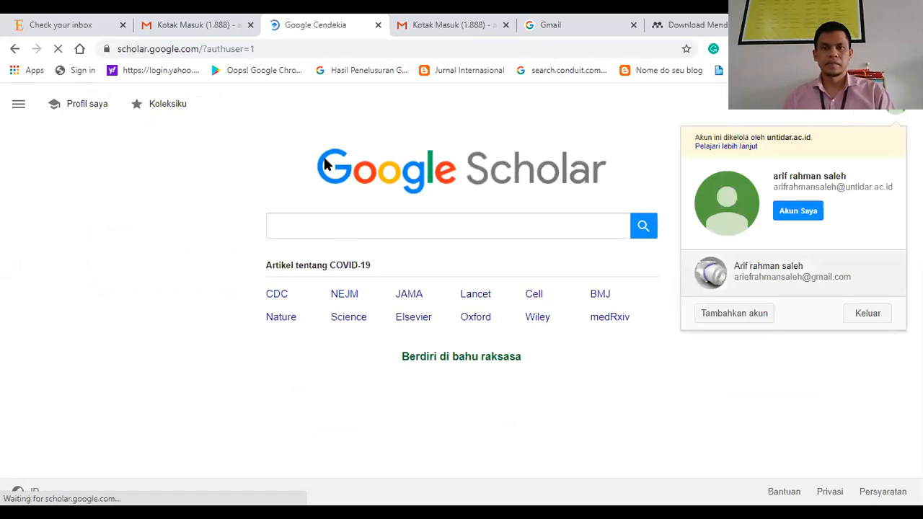
pyautogui.write('gasifikasi')
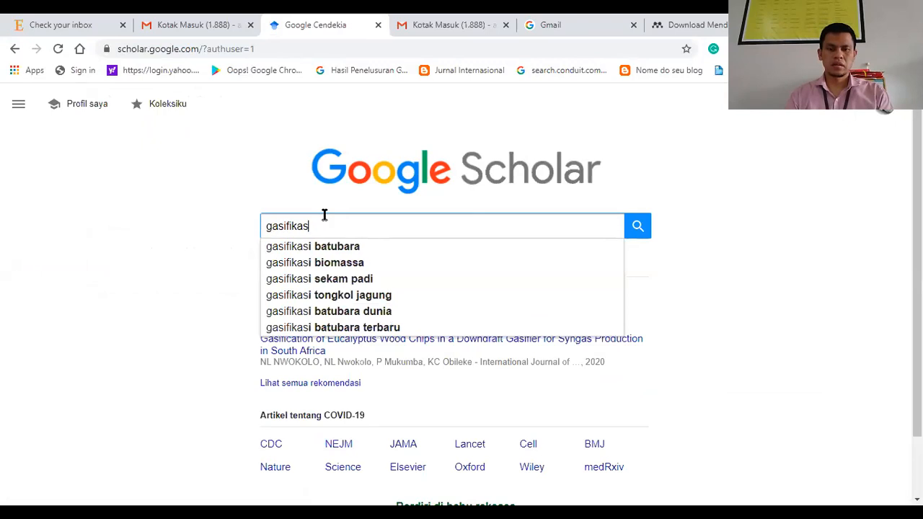
pyautogui.press('BackSpace')
pyautogui.press('BackSpace')
pyautogui.press('BackSpace')
pyautogui.press('BackSpace')
pyautogui.press('BackSpace')
pyautogui.press('BackSpace')
pyautogui.press('BackSpace')
pyautogui.press('BackSpace')
pyautogui.press('BackSpace')
pyautogui.press('BackSpace')
# Search Google Scholar for "downdrfat gasification" and limit the results to articles since 2020
pyautogui.write('do')
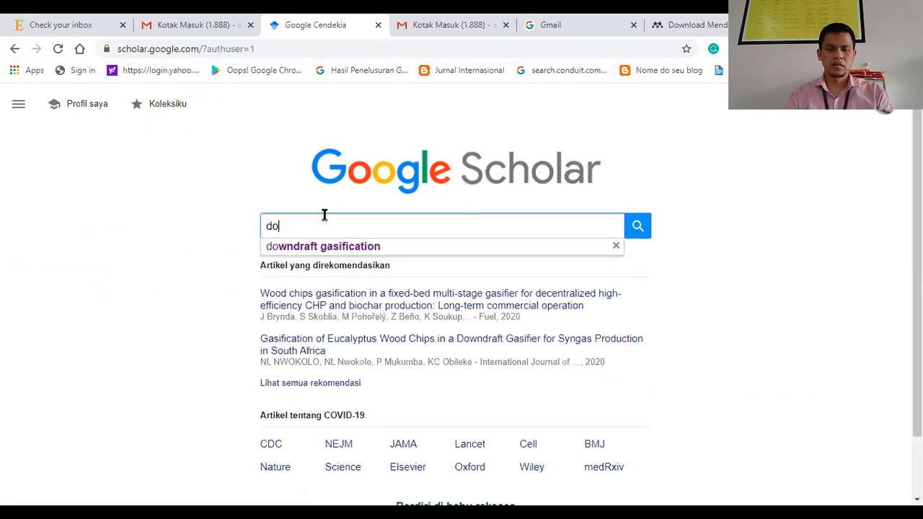
pyautogui.write('wndrfat gasi')
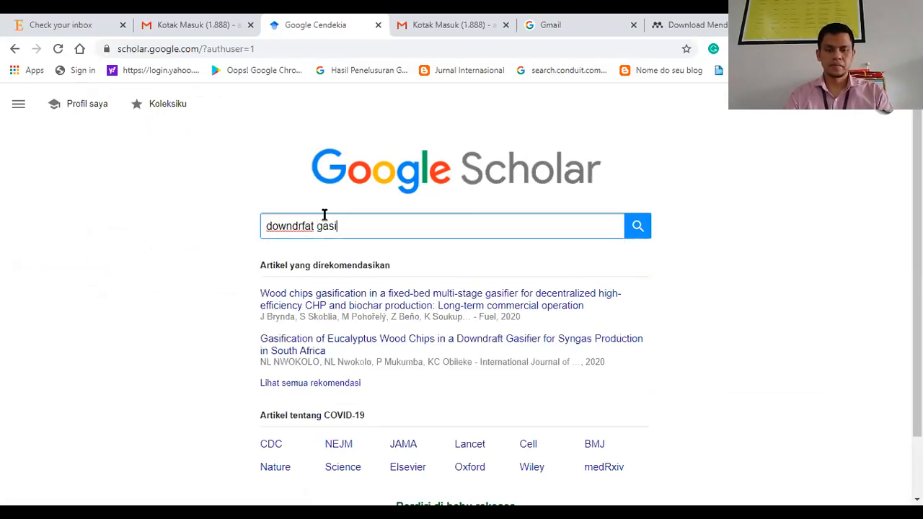
pyautogui.write('fication')
pyautogui.press('Return')
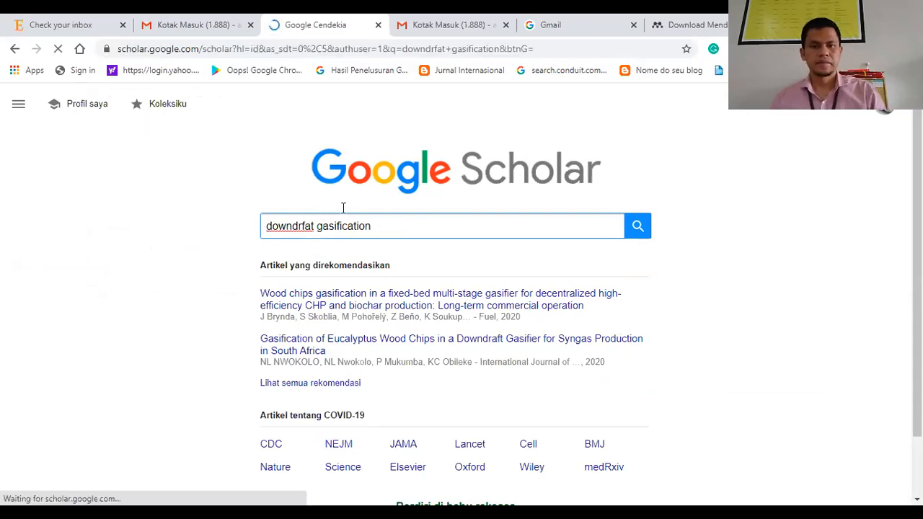
pyautogui.scroll(-2, 376, 273)
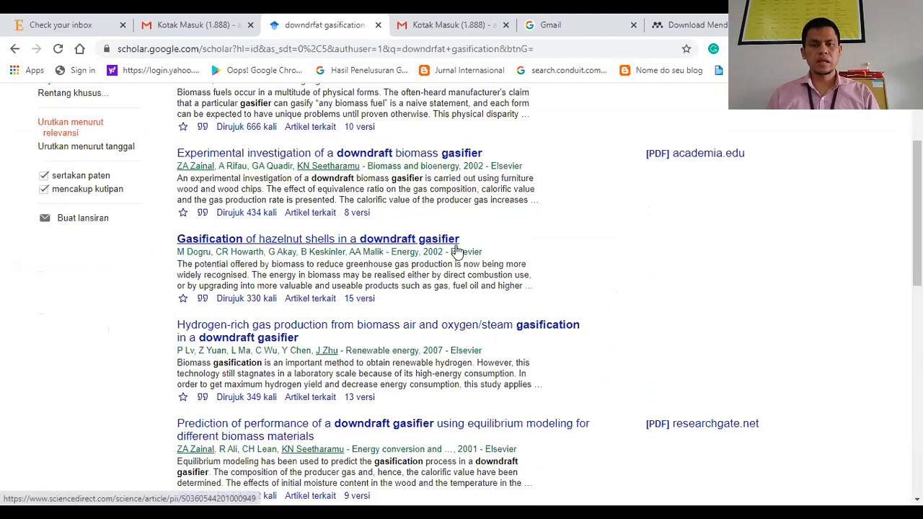
pyautogui.scroll(2, 216, 242)
pyautogui.click(67, 189)
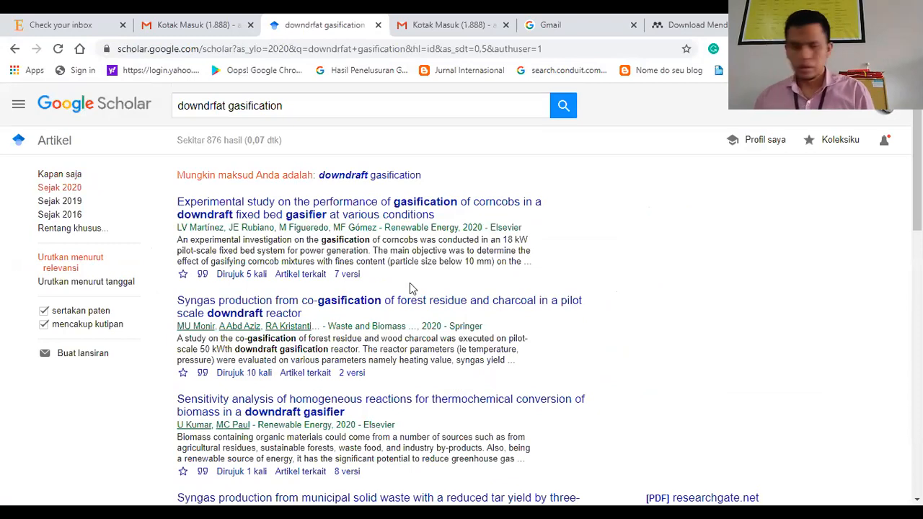
# View the citation formats of the paper on syngas production from co-gasification of forest residue and charcoal, and close them
pyautogui.scroll(-1, 352, 306)
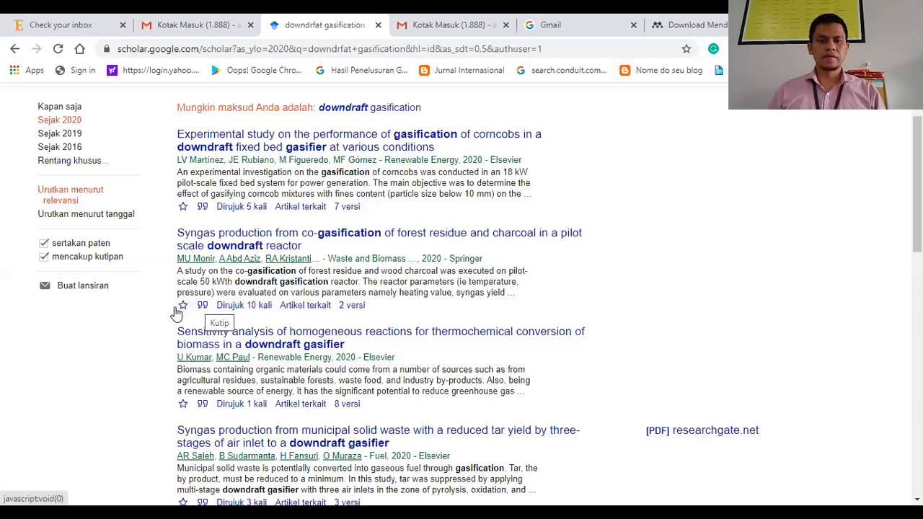
pyautogui.click(203, 305)
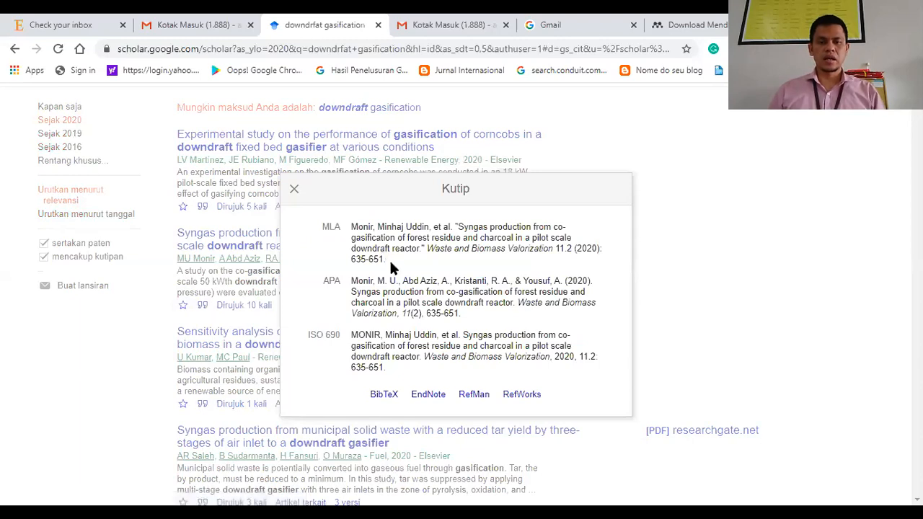
pyautogui.click(294, 189)
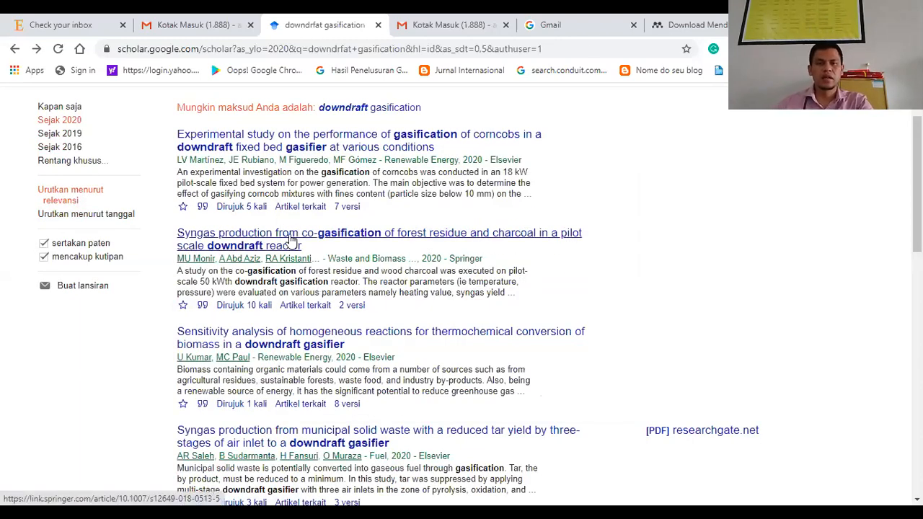
# Open the forest residue and charcoal co-gasification paper in a new tab and examine its abstract, highlighting the text
pyautogui.rightClick(292, 238)
pyautogui.click(349, 246)
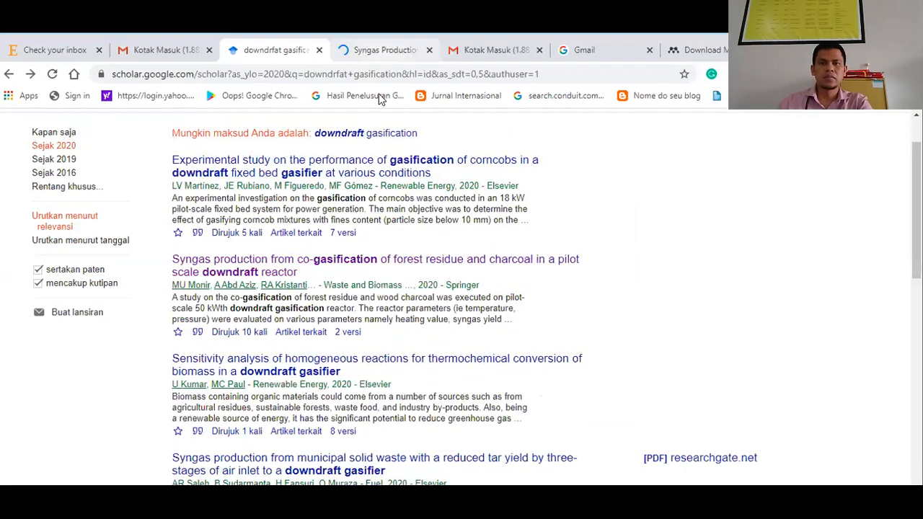
pyautogui.click(379, 25)
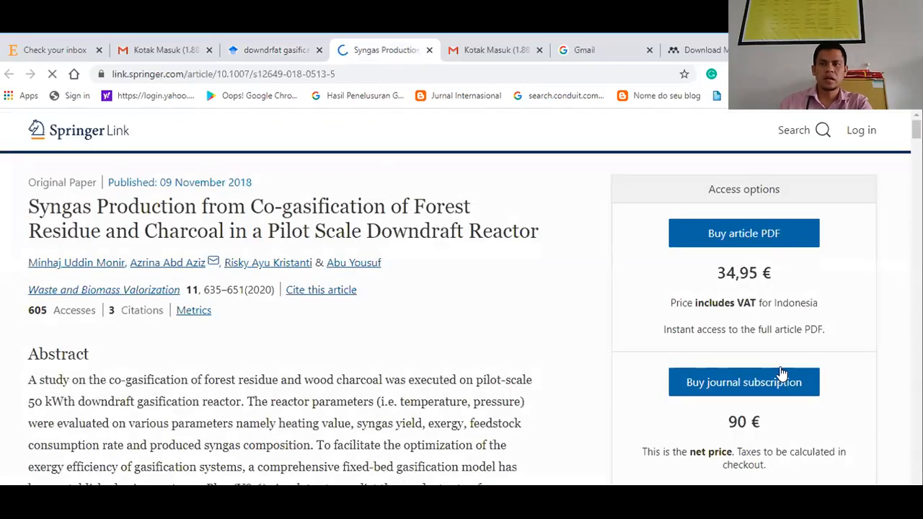
pyautogui.scroll(-7, 259, 303)
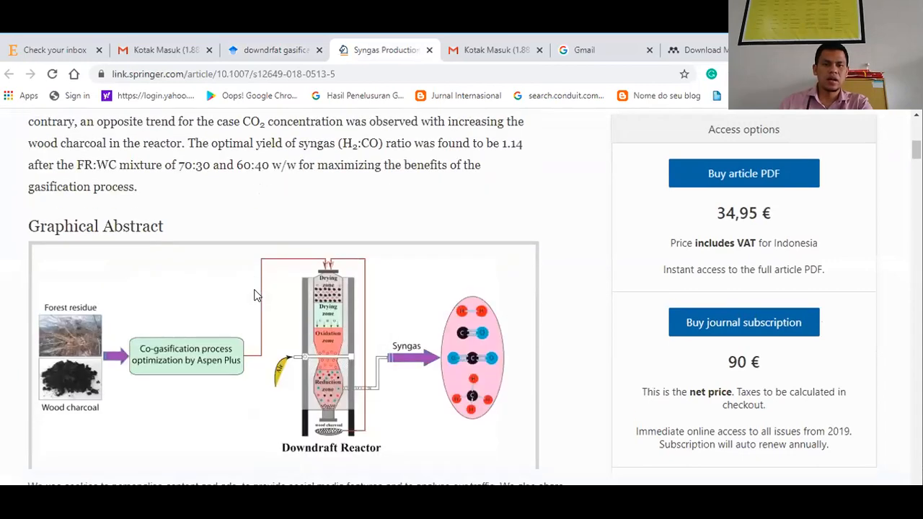
pyautogui.scroll(4, 258, 296)
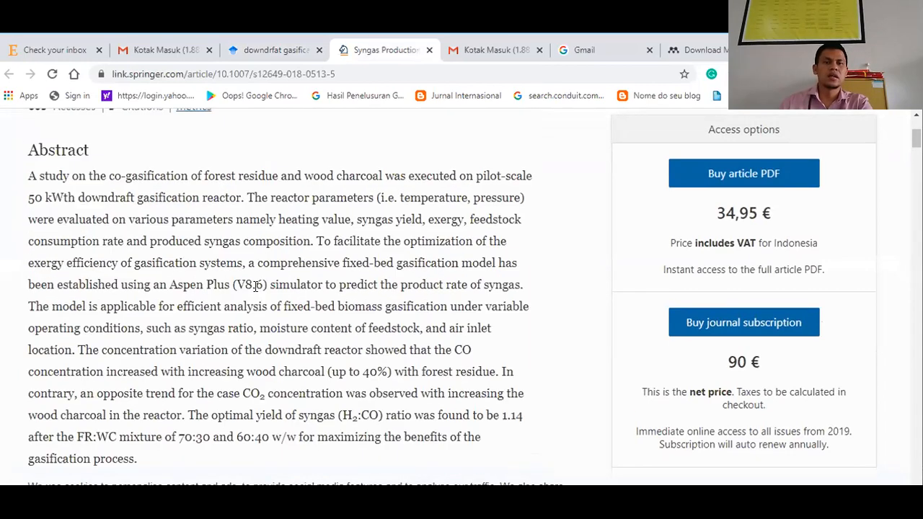
pyautogui.moveTo(29, 176); pyautogui.dragTo(137, 460)
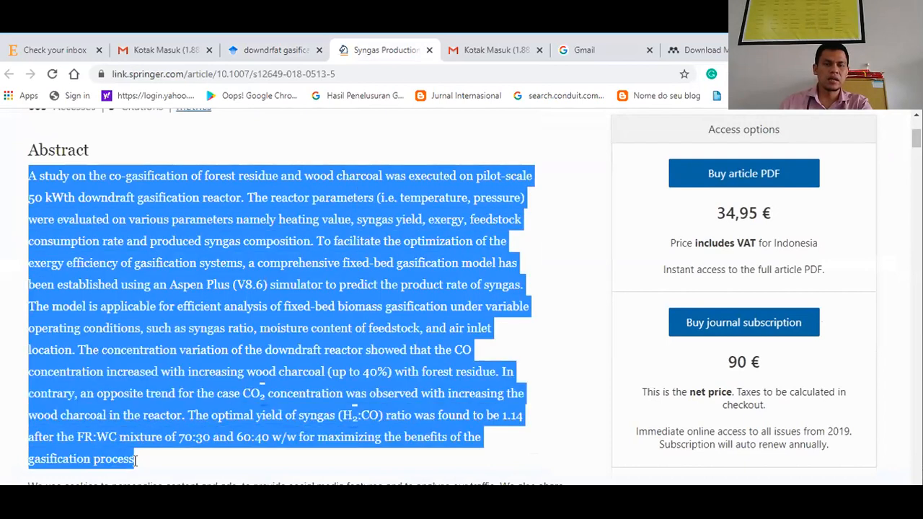
pyautogui.click(202, 281)
pyautogui.moveTo(141, 241); pyautogui.dragTo(204, 307)
pyautogui.moveTo(202, 368); pyautogui.dragTo(151, 461)
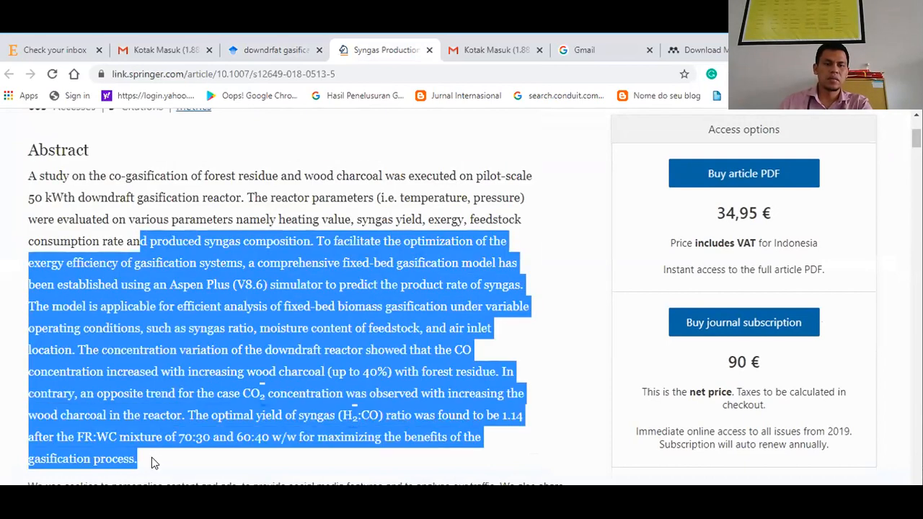
# Return to the Scholar results and open the BibTeX citation of the forest residue and charcoal co-gasification paper
pyautogui.click(283, 49)
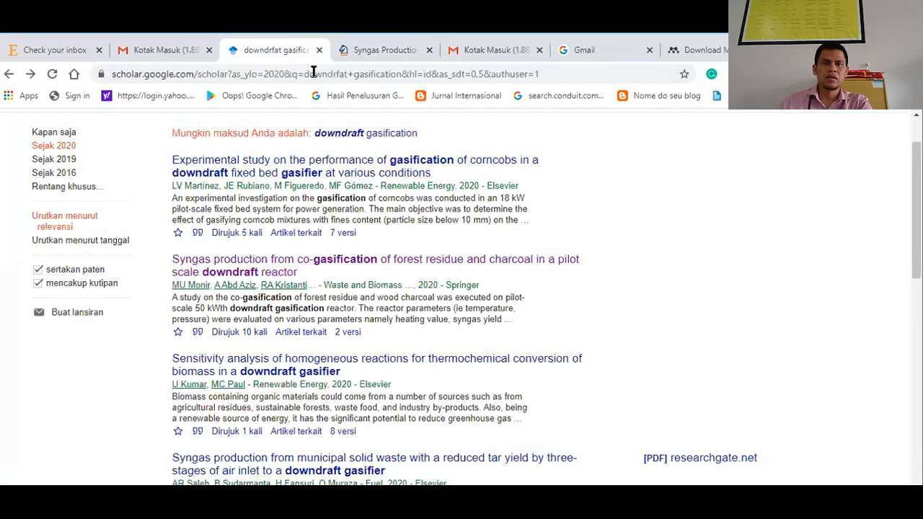
pyautogui.click(198, 332)
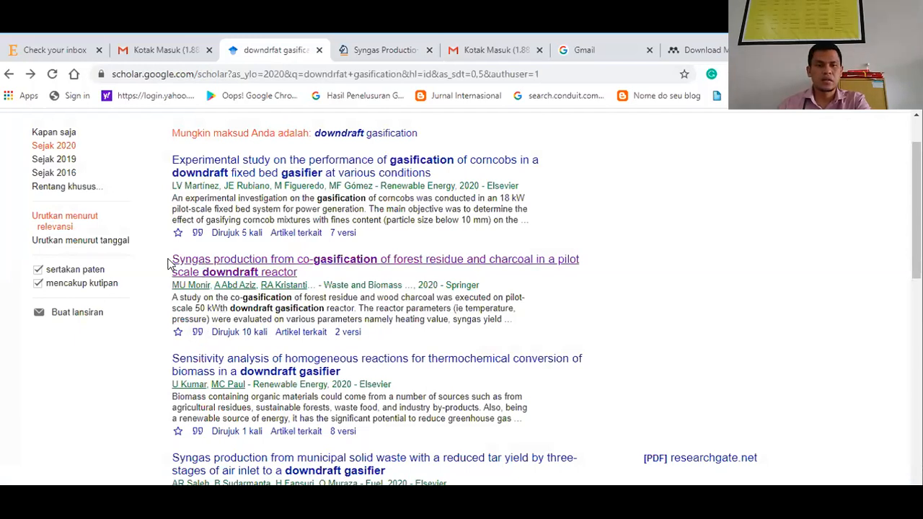
pyautogui.click(198, 334)
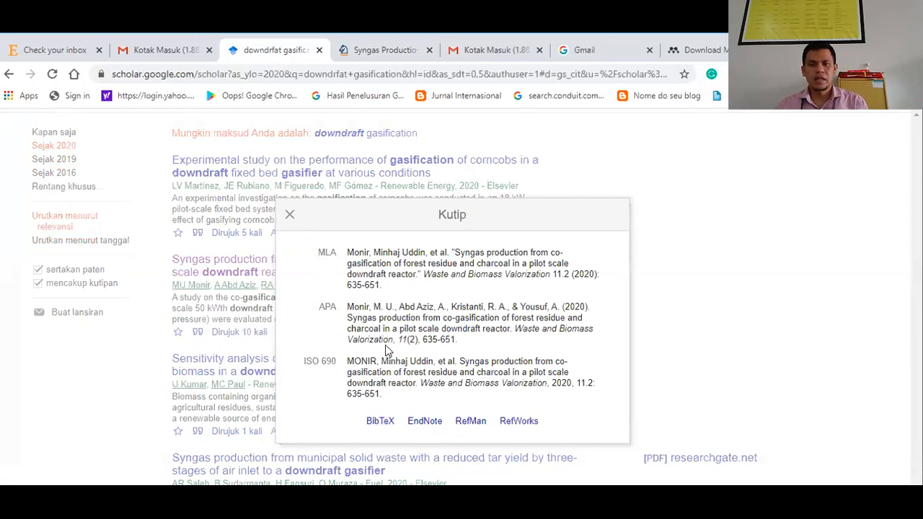
pyautogui.click(382, 422)
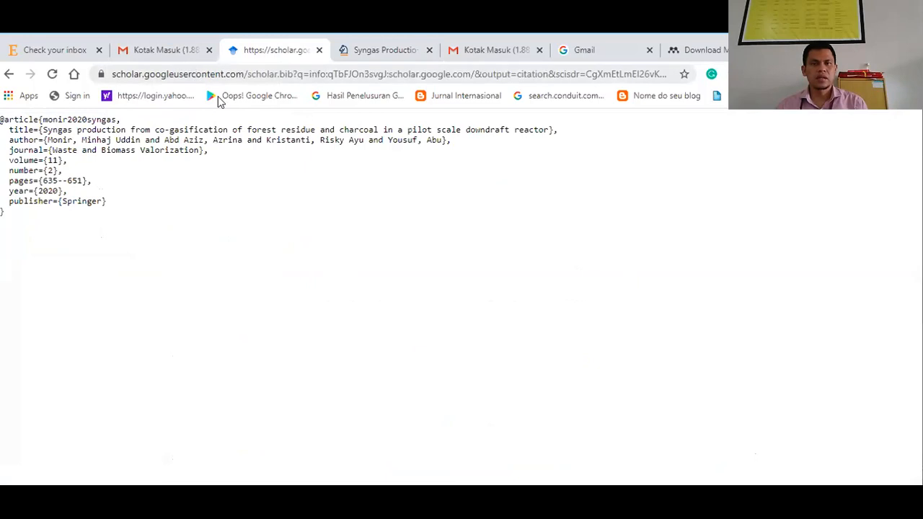
# Save the BibTeX citation page to the Desktop under the file name test1
pyautogui.rightClick(164, 146)
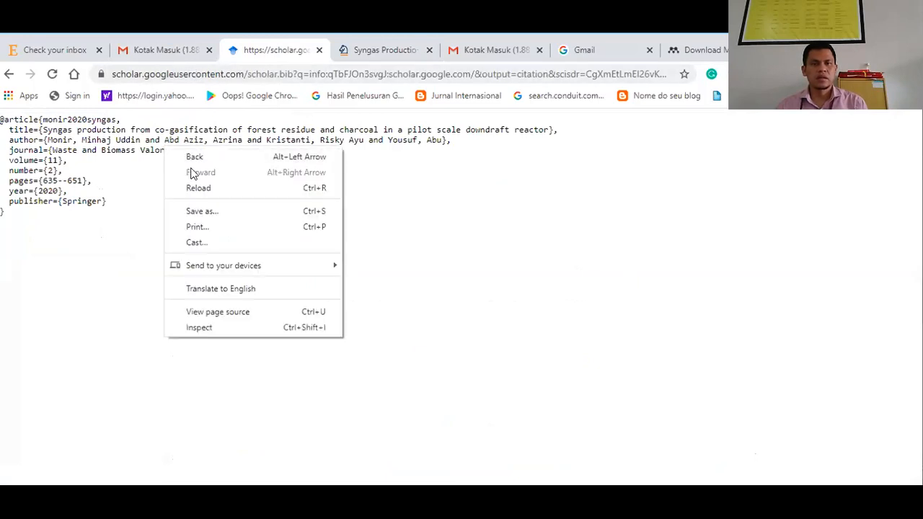
pyautogui.click(199, 212)
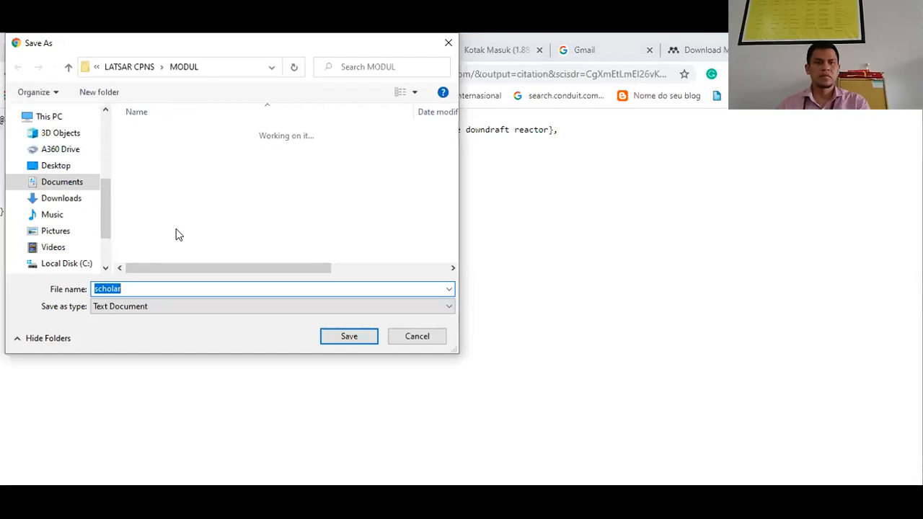
pyautogui.click(64, 166)
pyautogui.click(169, 288)
pyautogui.write('test1')
pyautogui.press('Return')
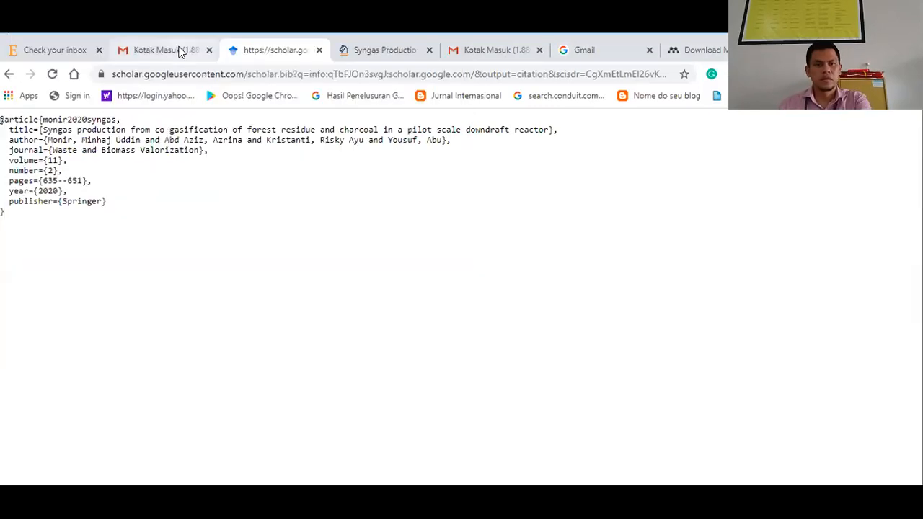
# Go back to the Scholar results and export the same co-gasification paper's citation in EndNote format
pyautogui.click(181, 49)
pyautogui.click(279, 51)
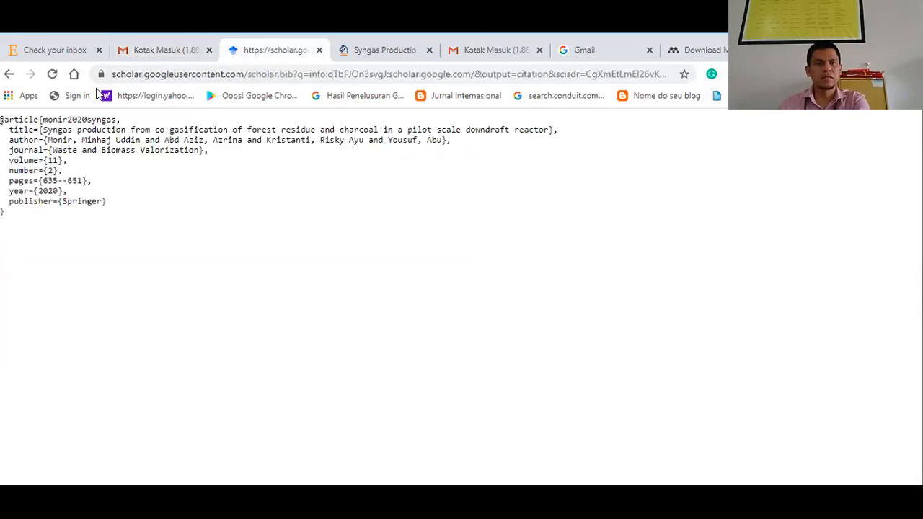
pyautogui.click(9, 75)
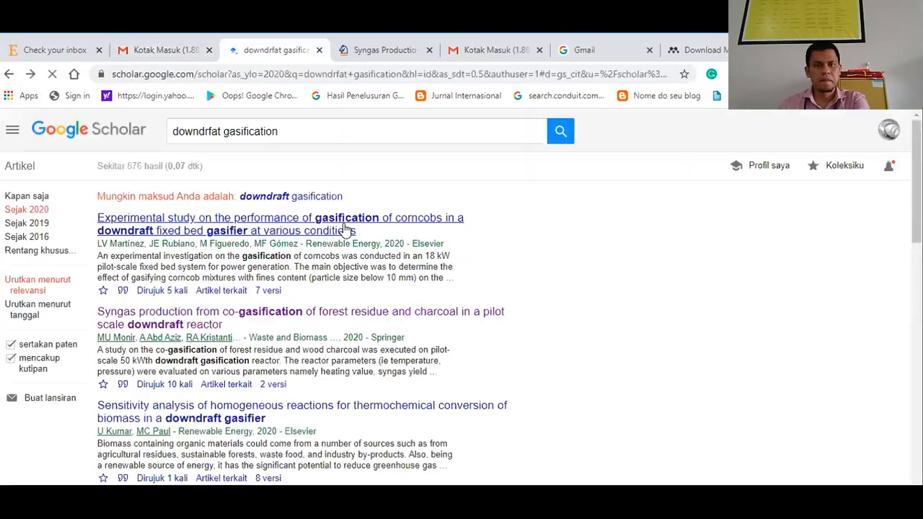
pyautogui.click(122, 385)
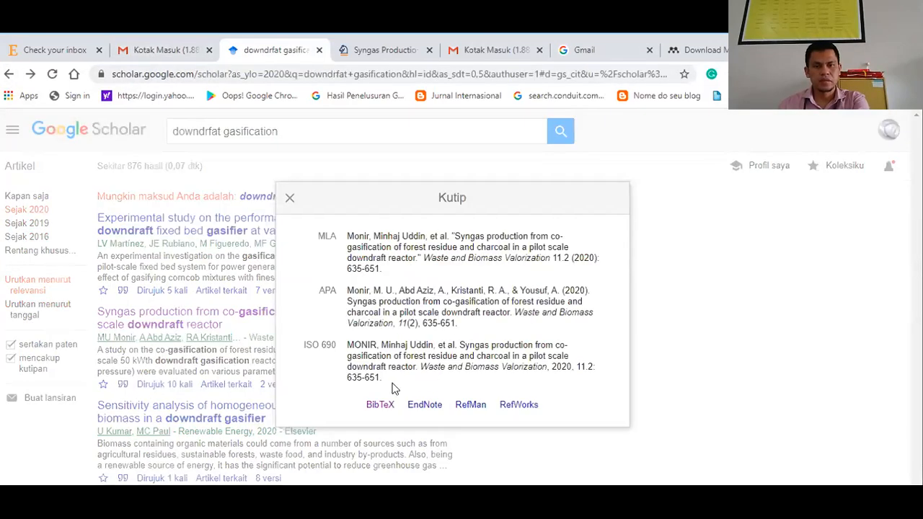
pyautogui.click(431, 406)
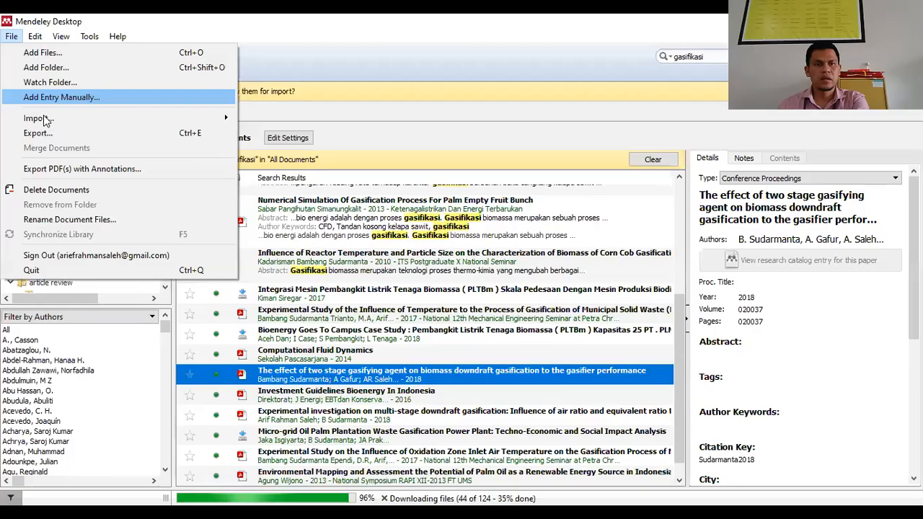
pyautogui.moveTo(45, 119)
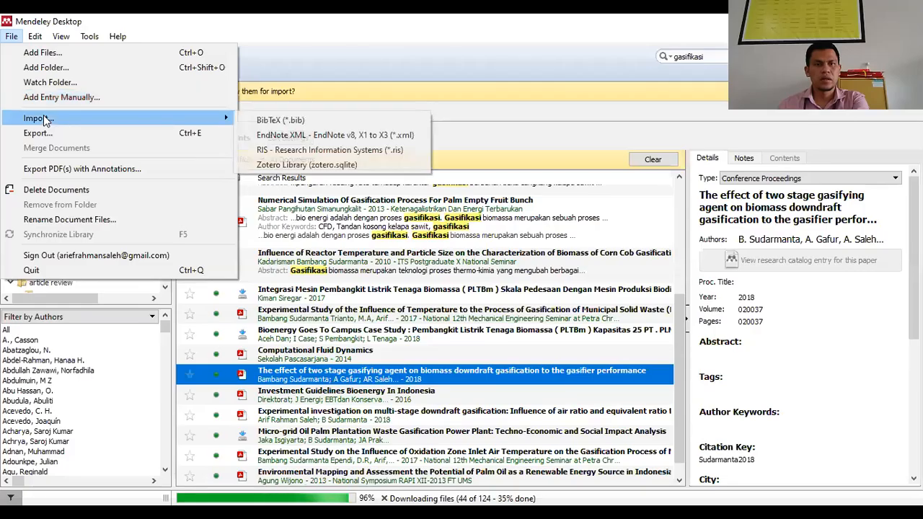
pyautogui.click(301, 136)
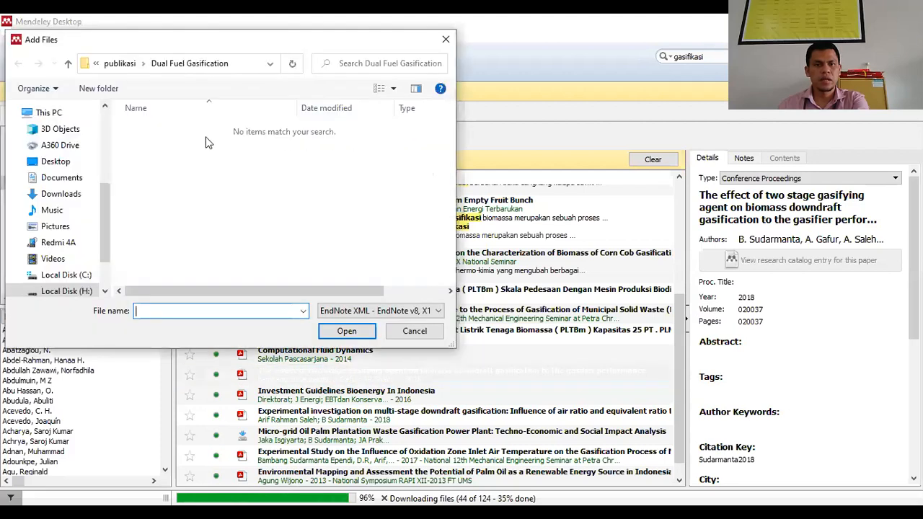
pyautogui.click(71, 196)
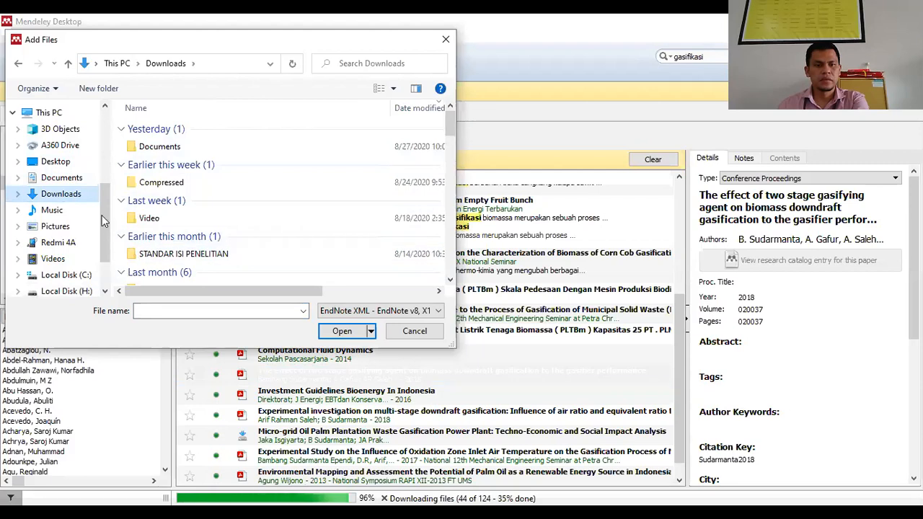
pyautogui.moveTo(107, 194); pyautogui.dragTo(107, 121)
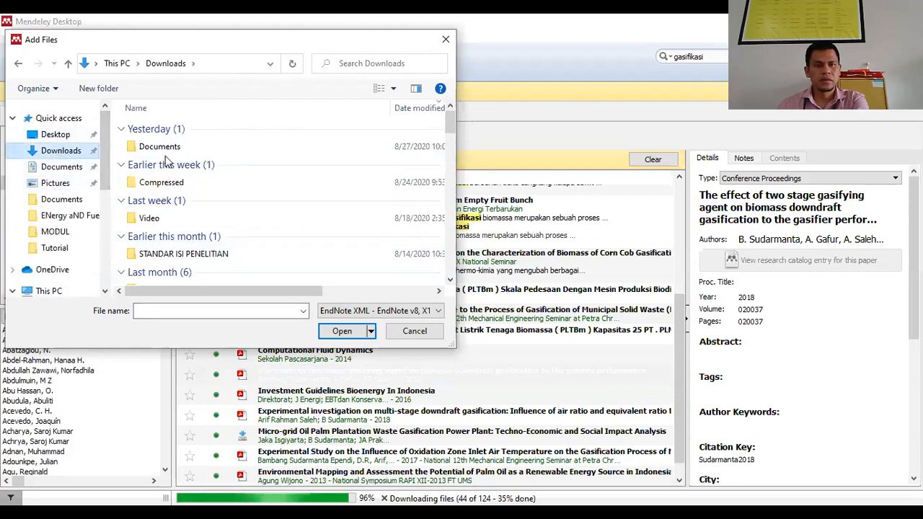
pyautogui.click(431, 110)
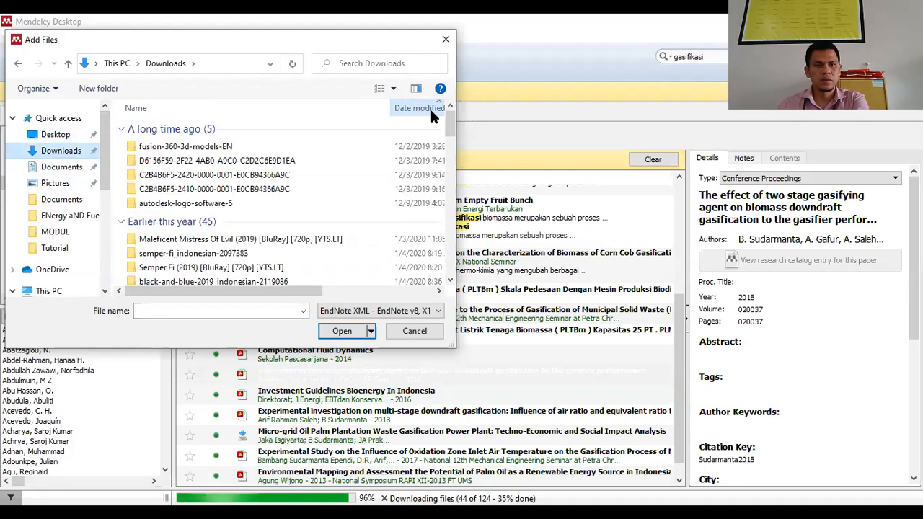
pyautogui.scroll(-15, 242, 205)
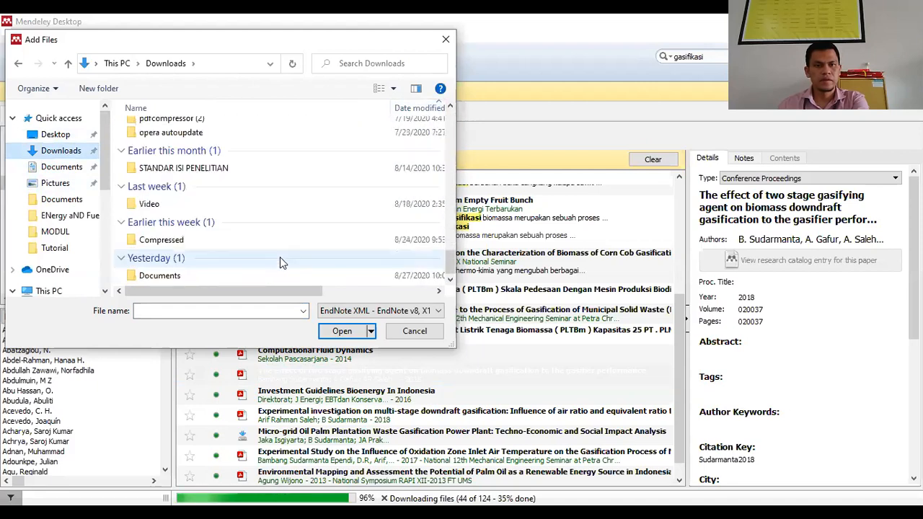
pyautogui.scroll(5, 281, 258)
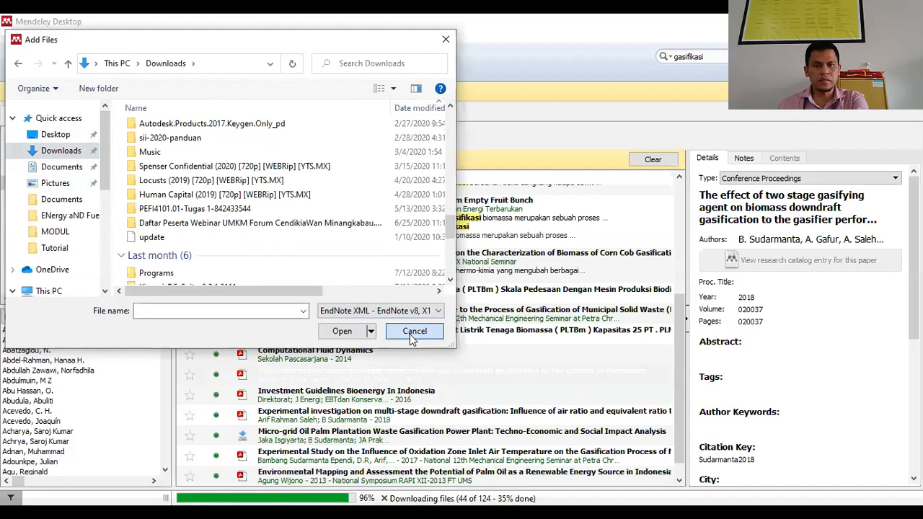
pyautogui.click(415, 331)
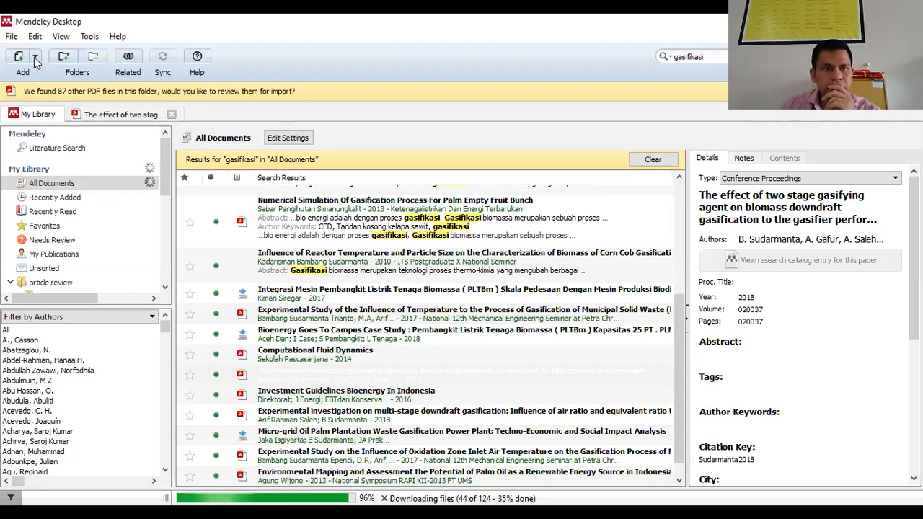
# Import the scholar EndNote citation file from the Downloads folder, with the file filter set to All Files
pyautogui.click(12, 36)
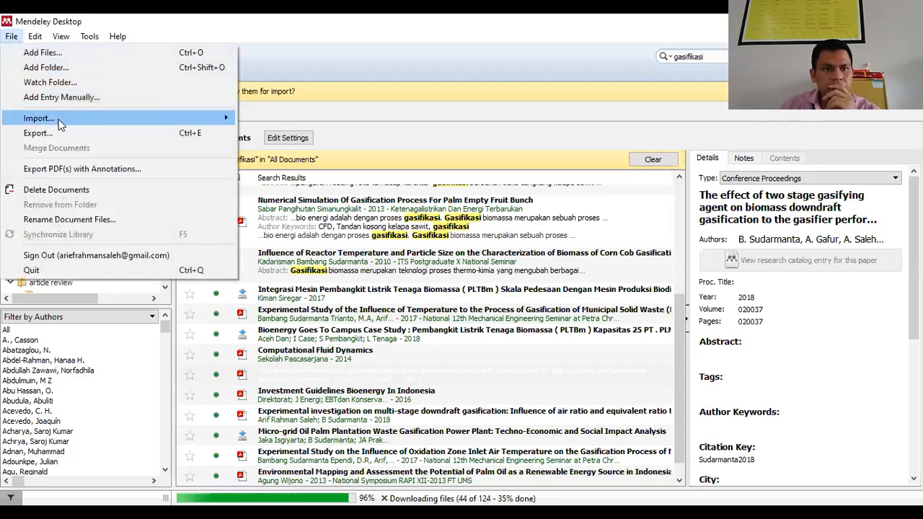
pyautogui.moveTo(58, 118)
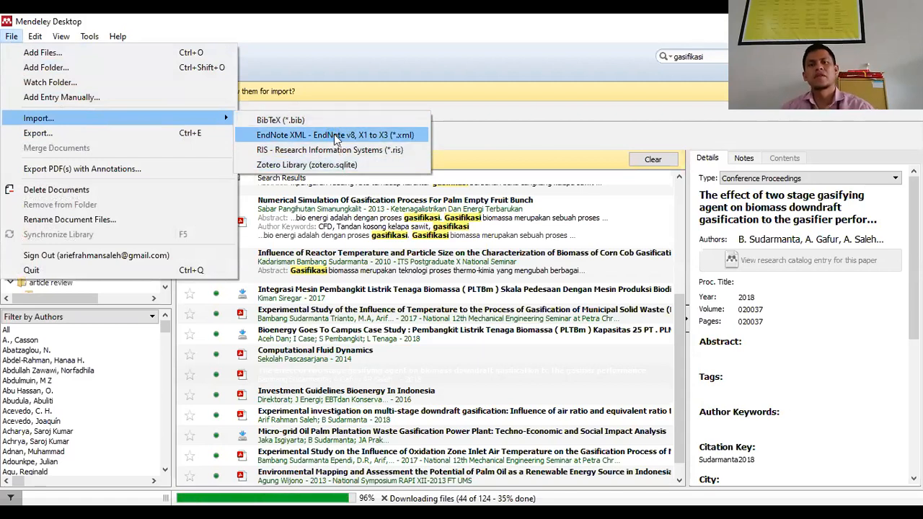
pyautogui.click(334, 134)
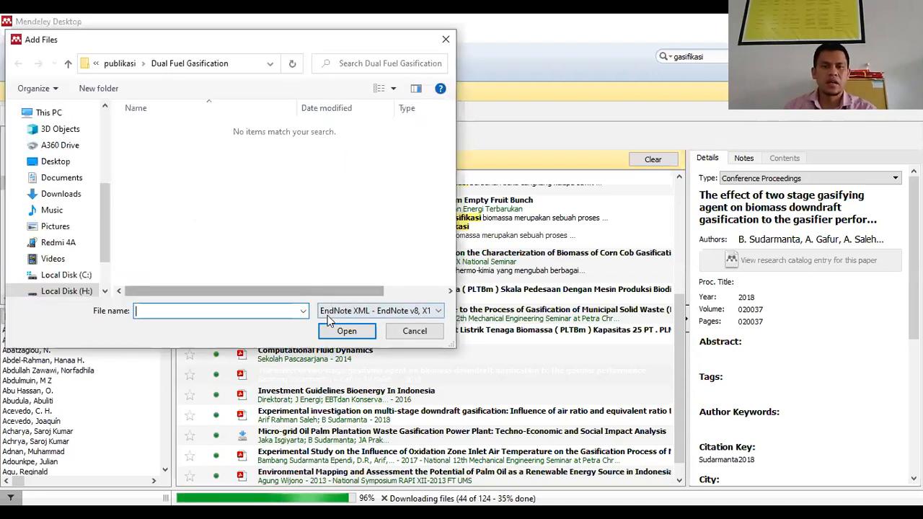
pyautogui.click(329, 312)
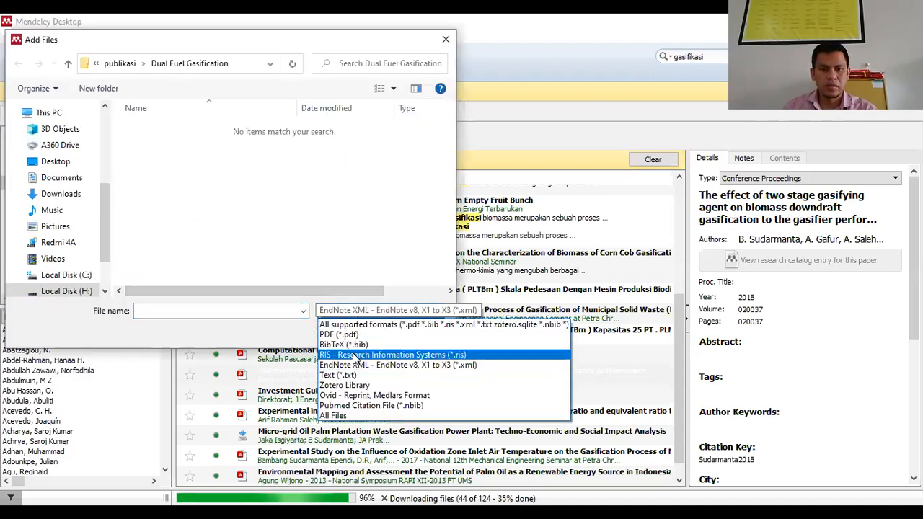
pyautogui.click(339, 416)
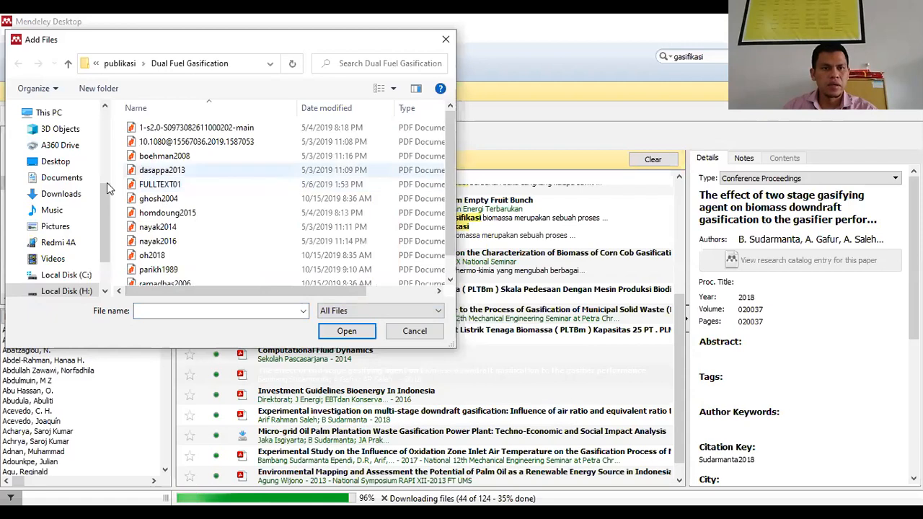
pyautogui.click(52, 194)
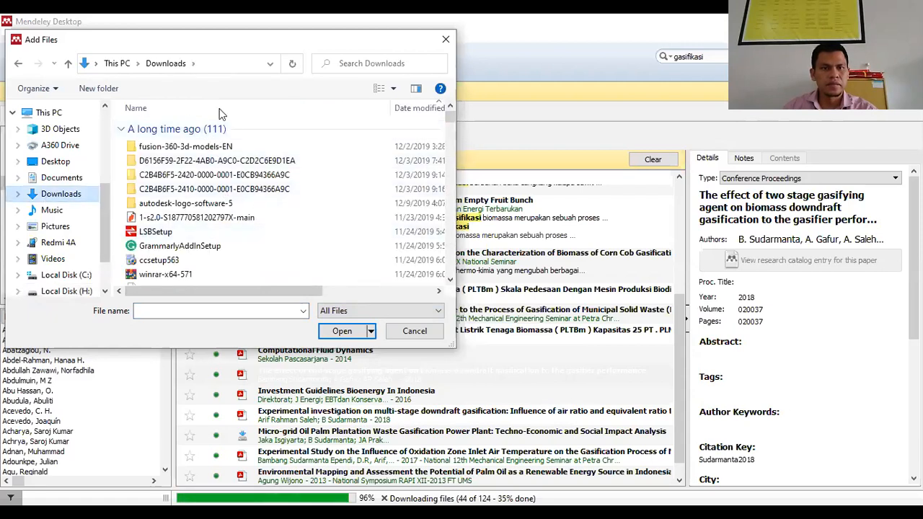
pyautogui.click(407, 110)
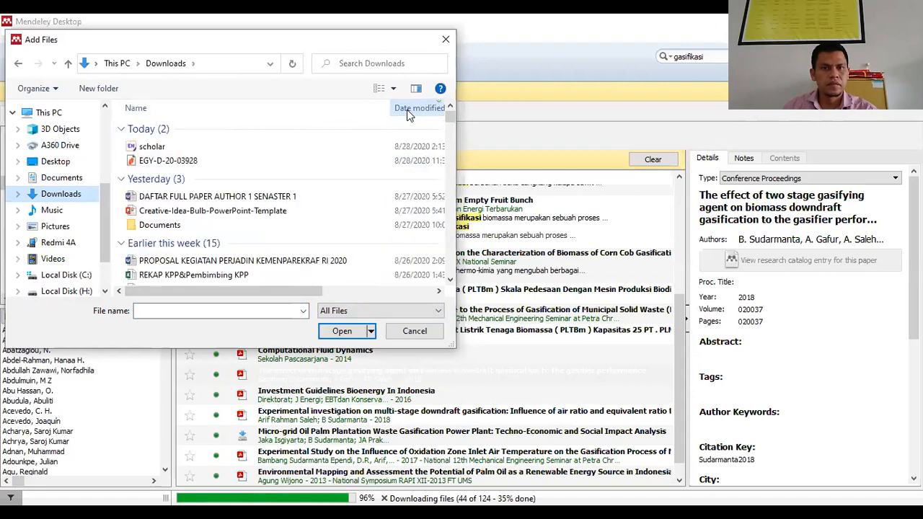
pyautogui.click(196, 147)
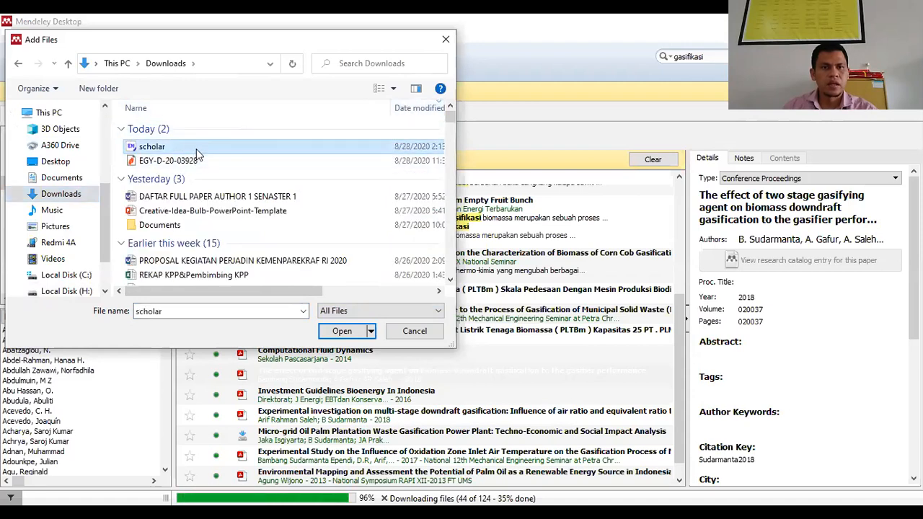
pyautogui.doubleClick(196, 145)
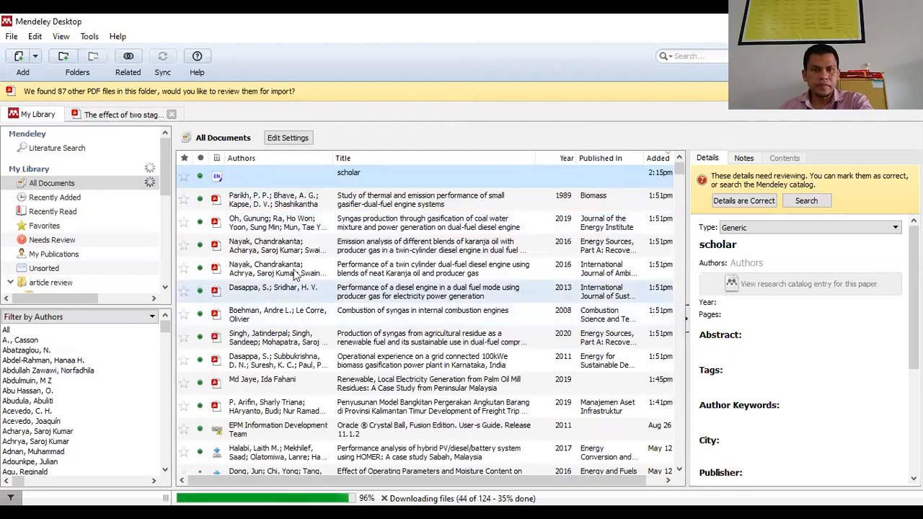
# Delete the imported scholar entry from All Documents
pyautogui.click(258, 195)
pyautogui.click(257, 176)
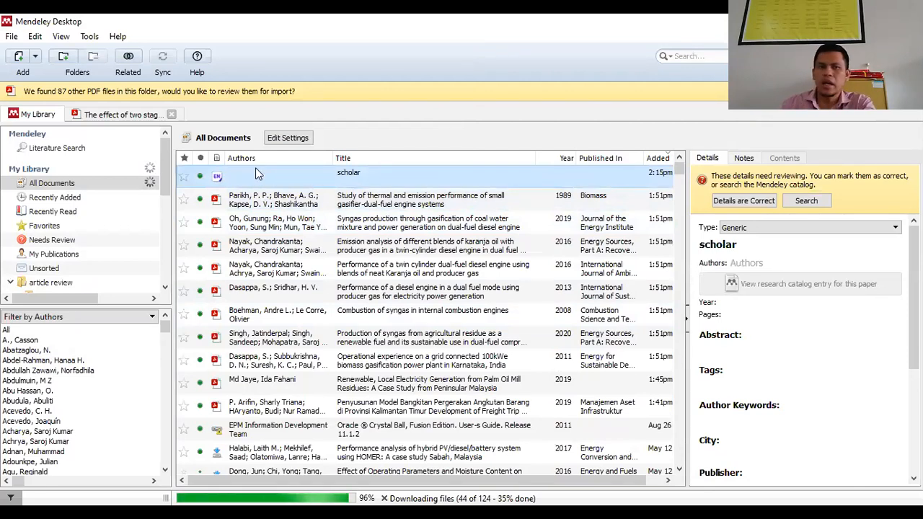
pyautogui.press('Delete')
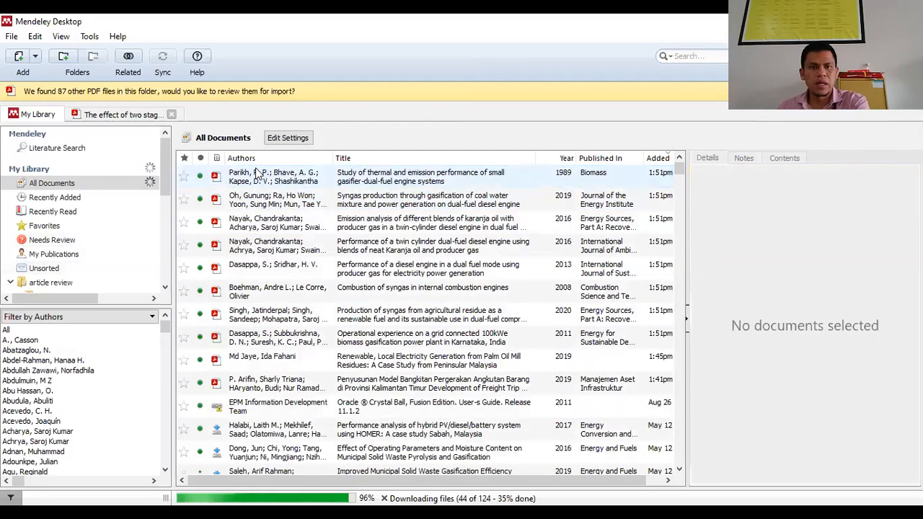
# Import the test1 citation file from the Desktop through the BibTeX import, with the file filter set to Text (*.txt)
pyautogui.click(10, 36)
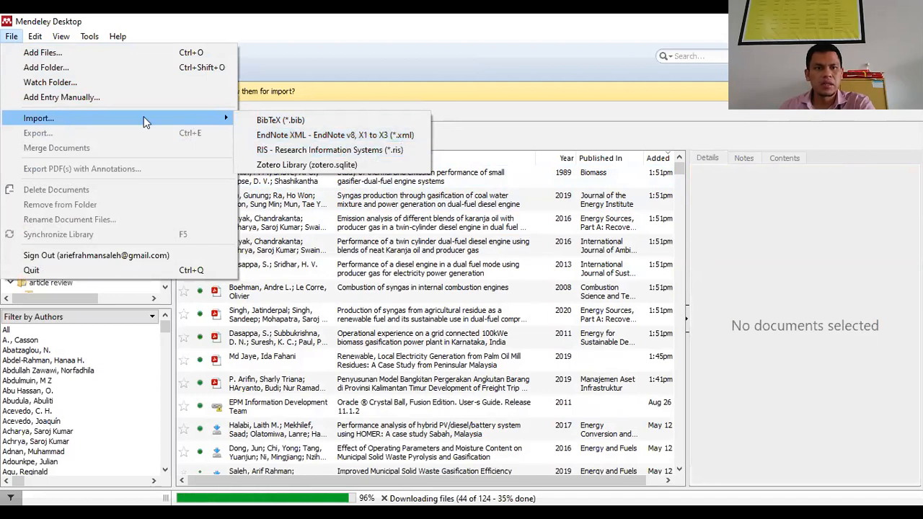
pyautogui.click(281, 120)
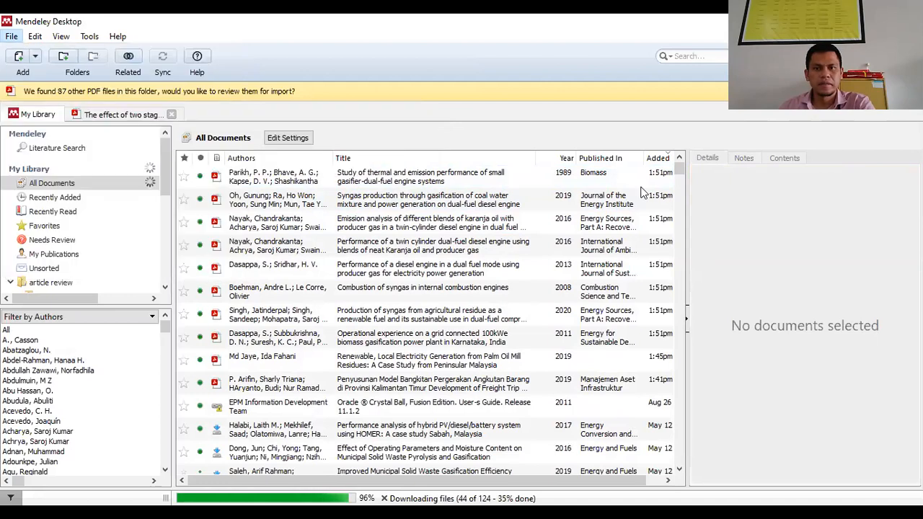
pyautogui.click(380, 311)
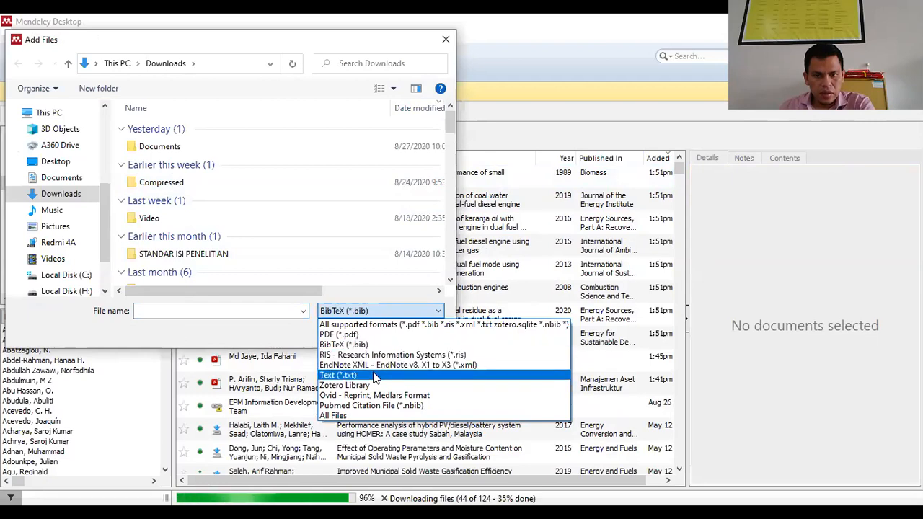
pyautogui.click(372, 375)
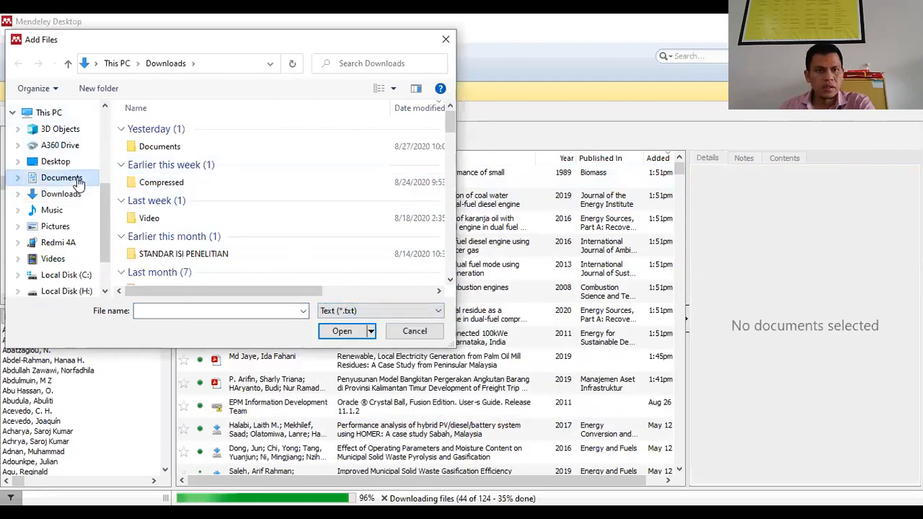
pyautogui.click(72, 178)
pyautogui.click(64, 163)
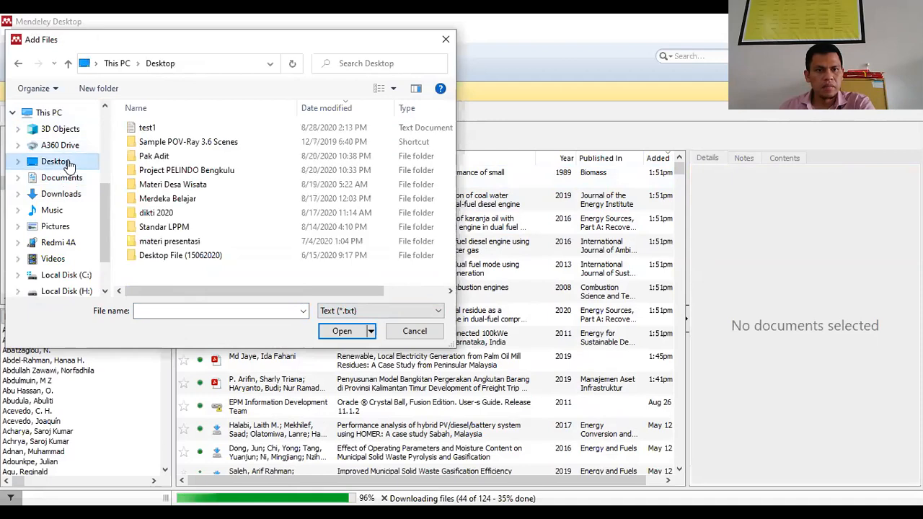
pyautogui.click(178, 130)
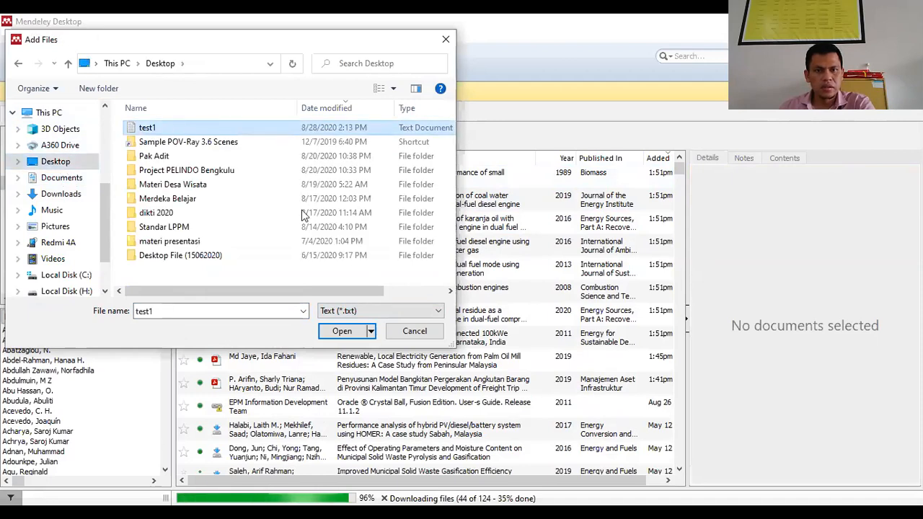
pyautogui.press('Return')
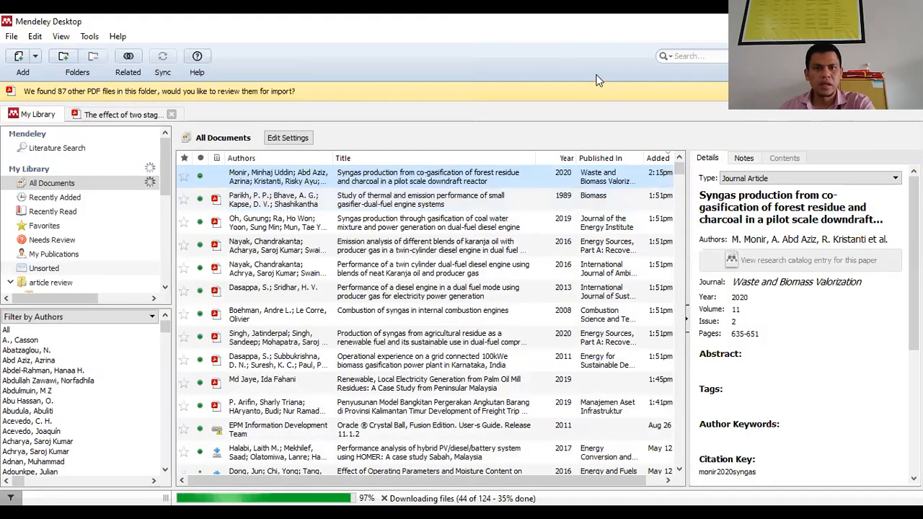
# Compare the details of the imported forest residue and charcoal co-gasification entry with those of the entries listed below it
pyautogui.click(383, 197)
pyautogui.click(382, 176)
pyautogui.click(289, 193)
pyautogui.click(287, 181)
pyautogui.click(289, 198)
pyautogui.click(289, 181)
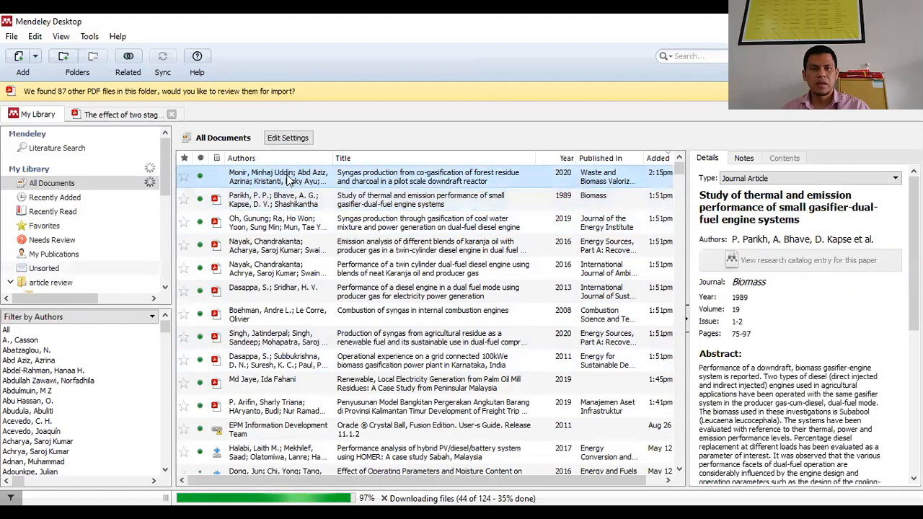
pyautogui.click(288, 198)
pyautogui.click(288, 178)
pyautogui.click(289, 223)
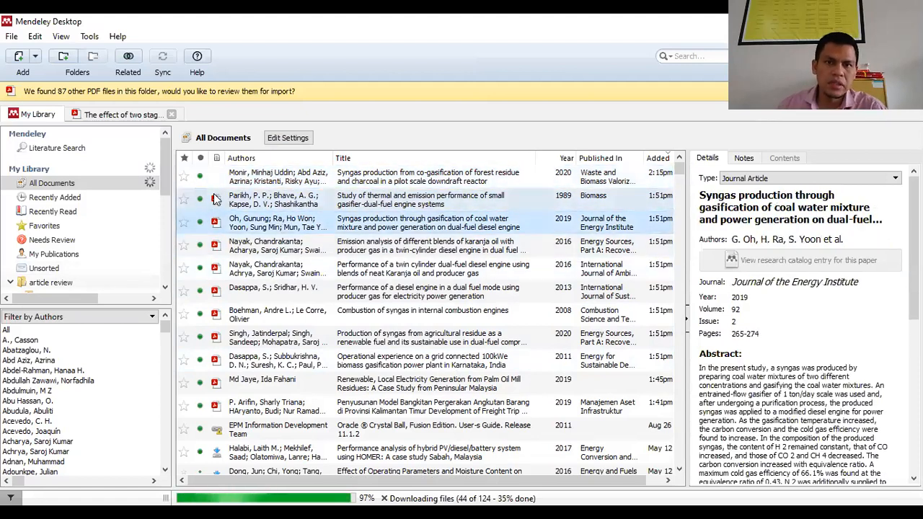
# View the PDF of the small gasifier-dual-fuel engine systems paper and close it along with the two stage gasifying agent paper
pyautogui.click(243, 204)
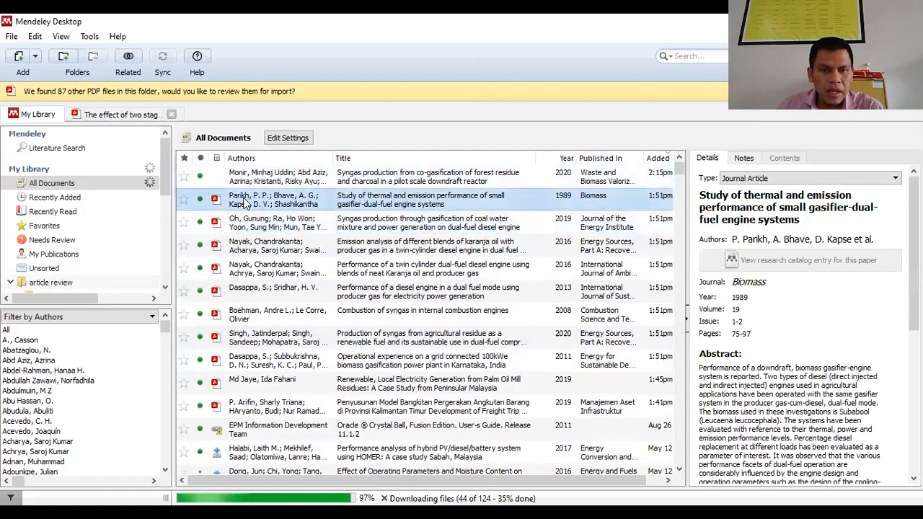
pyautogui.doubleClick(244, 203)
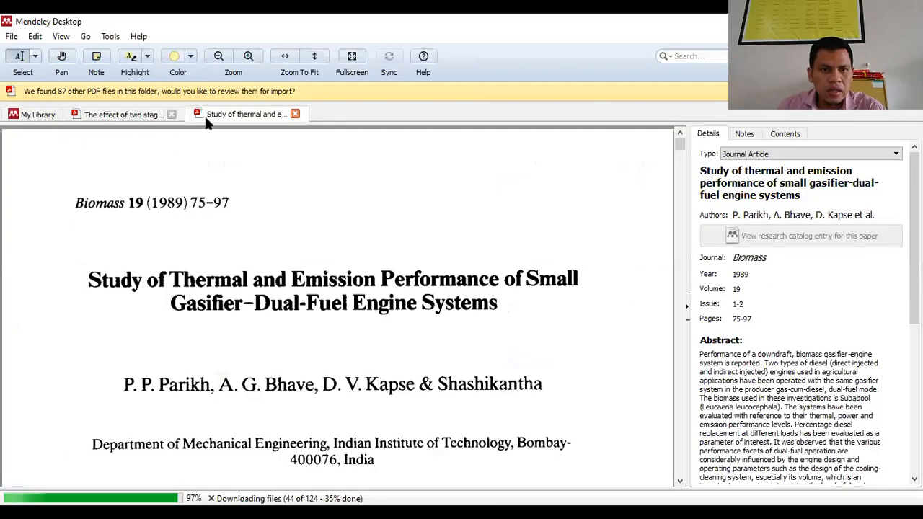
pyautogui.click(295, 114)
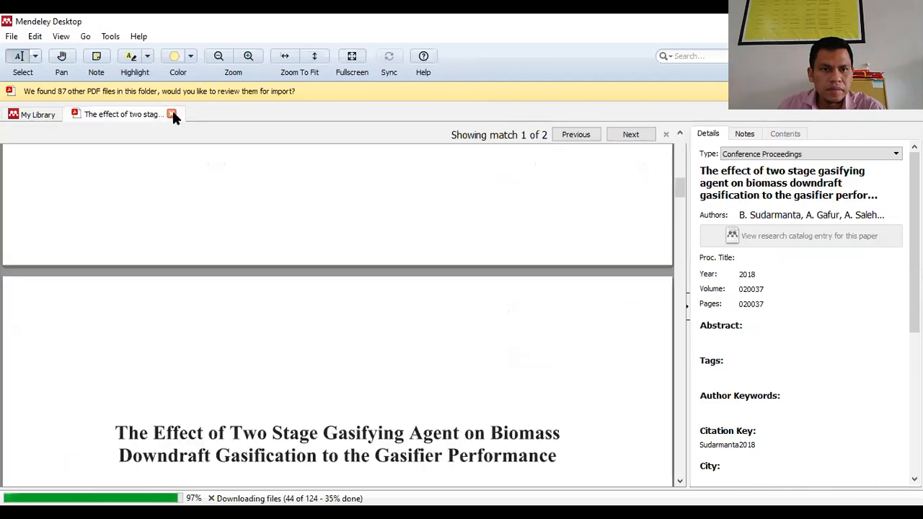
pyautogui.click(172, 114)
# View the PDF of the twin cylinder dual-fuel diesel engine paper, close it and select the forest residue and charcoal co-gasification entry
pyautogui.doubleClick(289, 248)
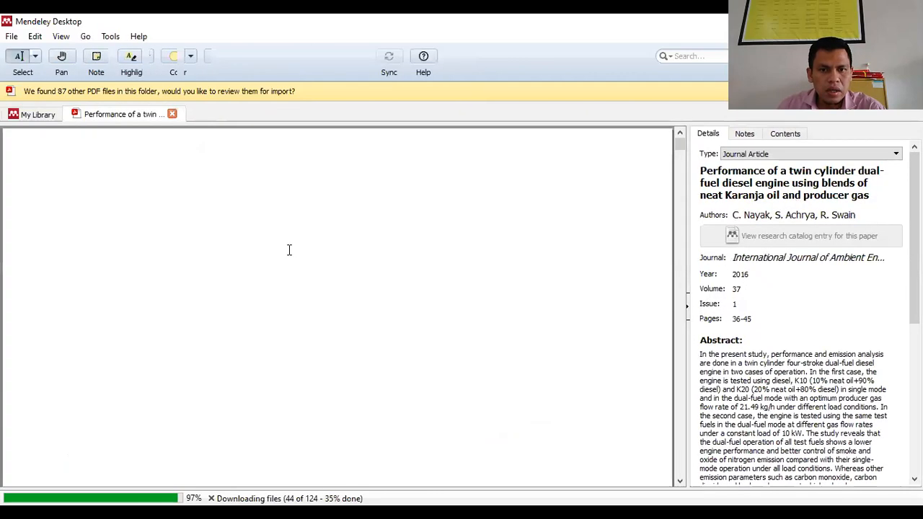
pyautogui.scroll(-10, 266, 272)
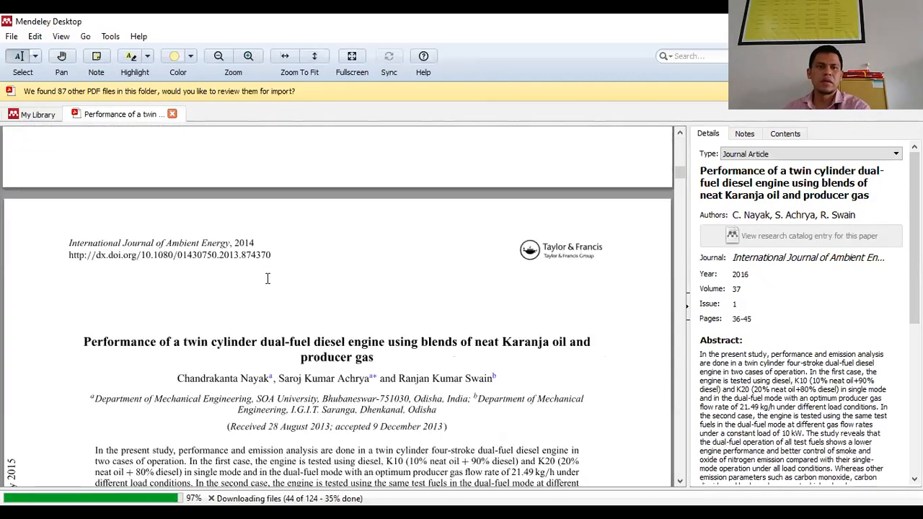
pyautogui.click(172, 114)
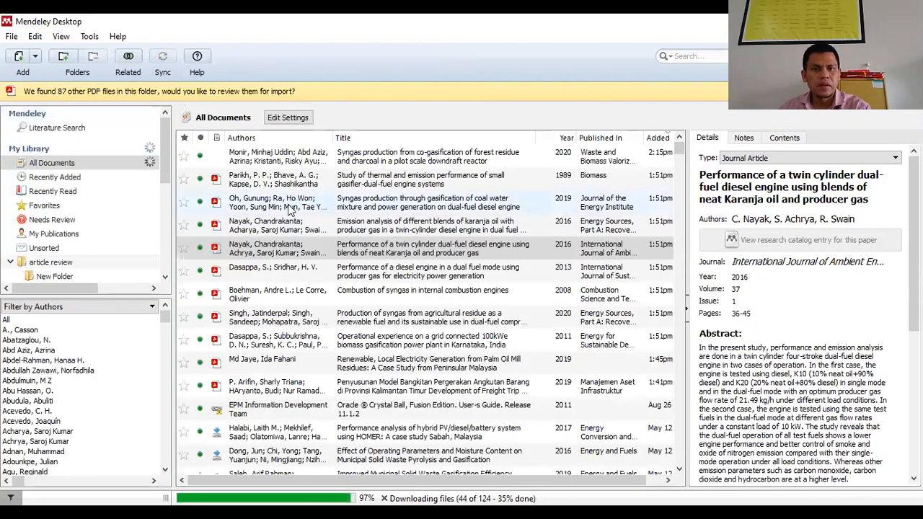
pyautogui.click(405, 157)
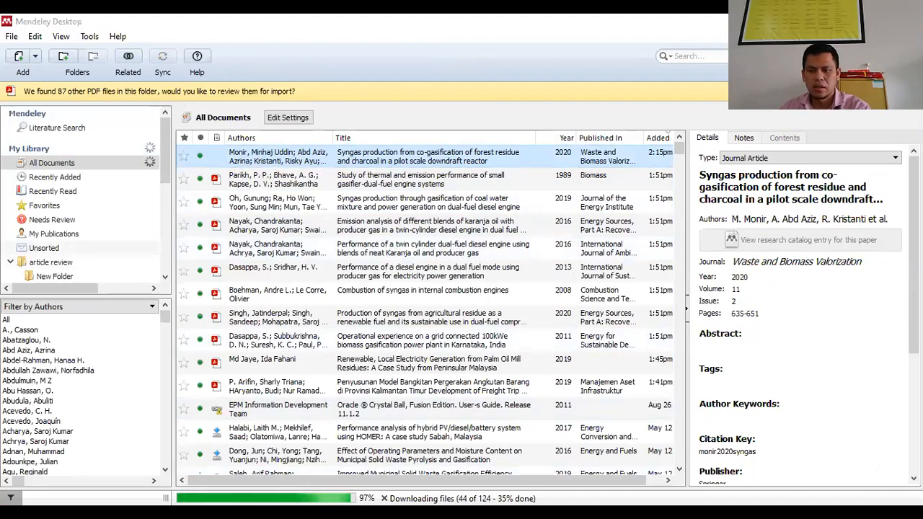
# Cite the forest residue and charcoal co-gasification paper at the end of the second line in the Word document and review its bibliography entry
pyautogui.hotkey('alt', 'Tab')
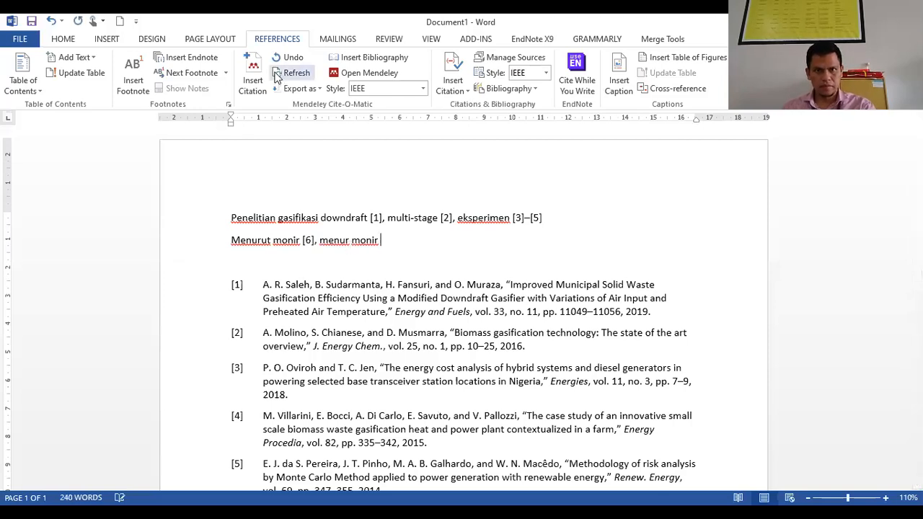
pyautogui.hotkey('alt', 'm')
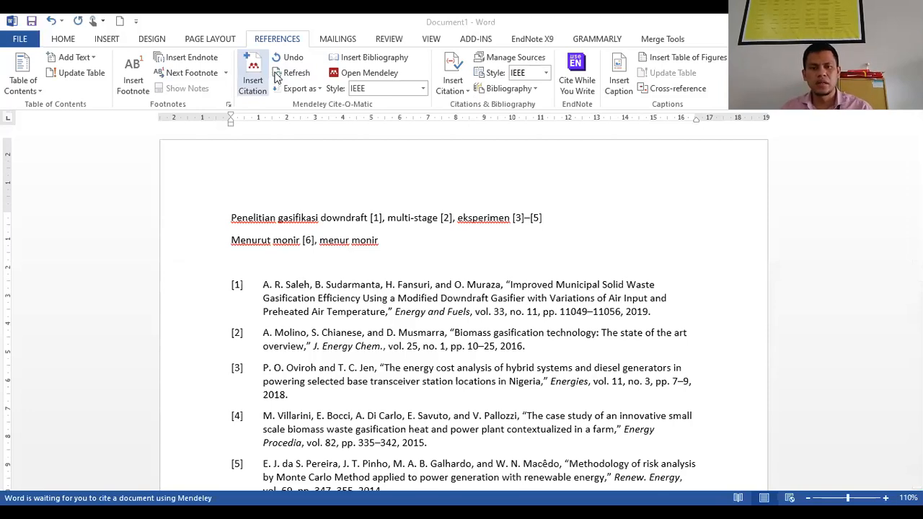
pyautogui.scroll(-4, 403, 267)
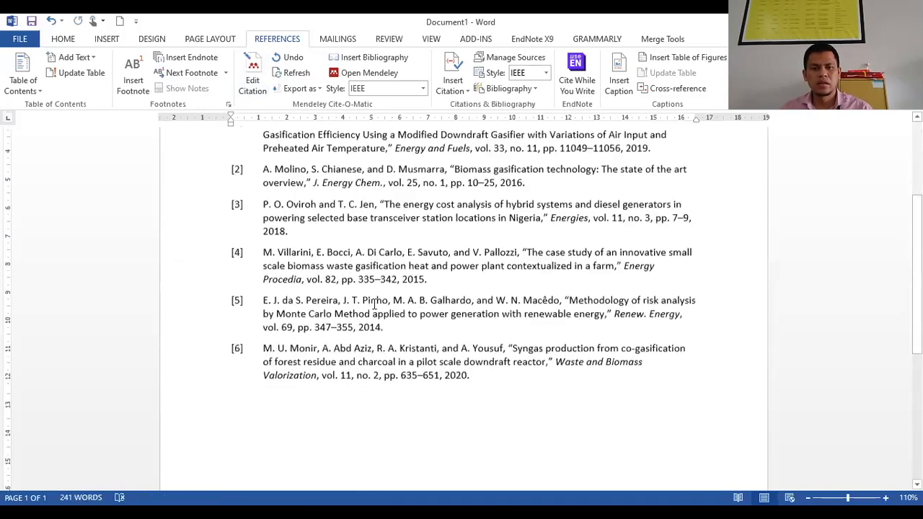
pyautogui.moveTo(340, 346); pyautogui.dragTo(476, 366)
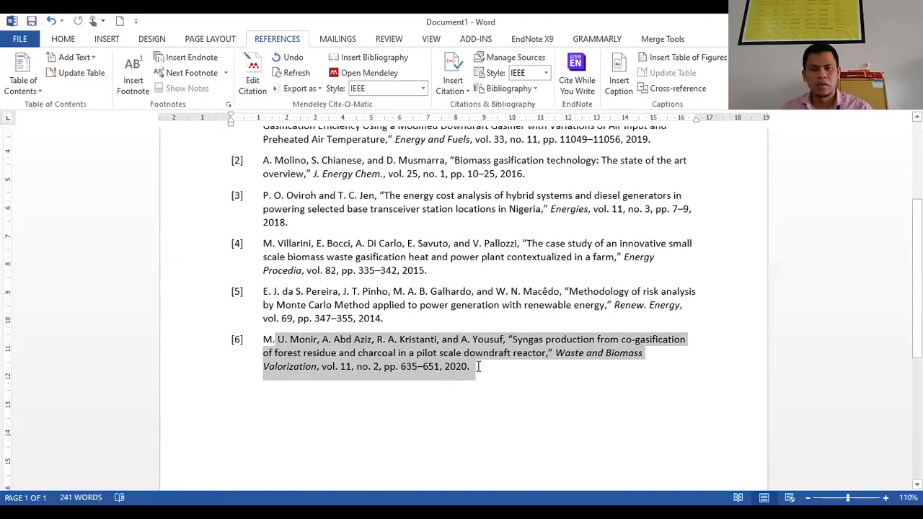
pyautogui.click(452, 339)
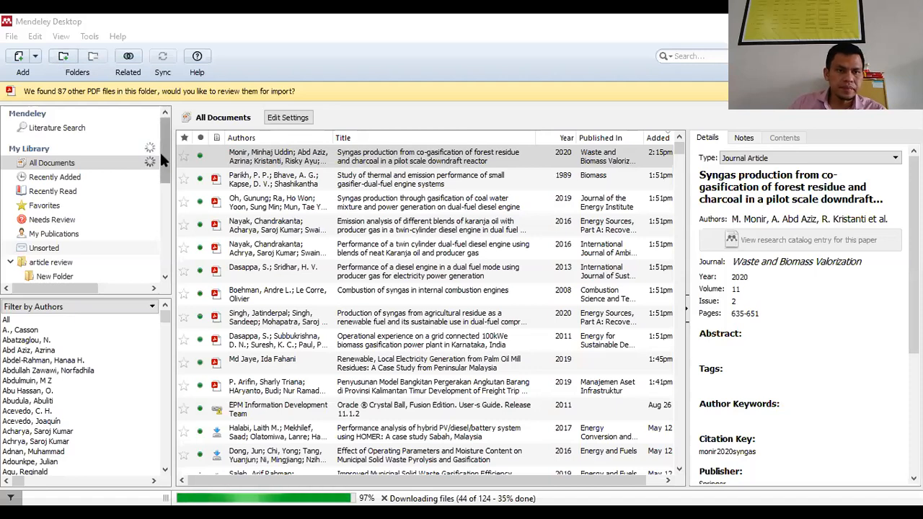
# Return to Mendeley Desktop, open the group creation form and look over the available library import formats
pyautogui.scroll(-5, 165, 231)
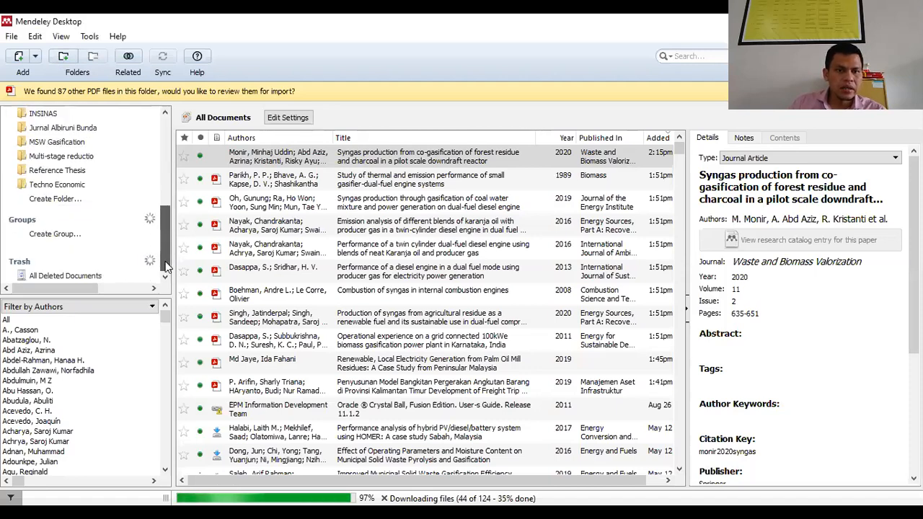
pyautogui.click(36, 231)
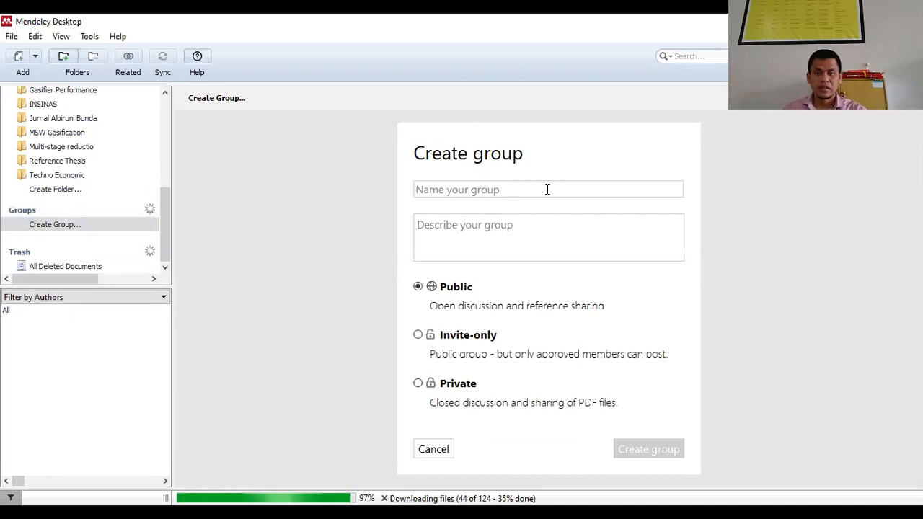
pyautogui.click(9, 36)
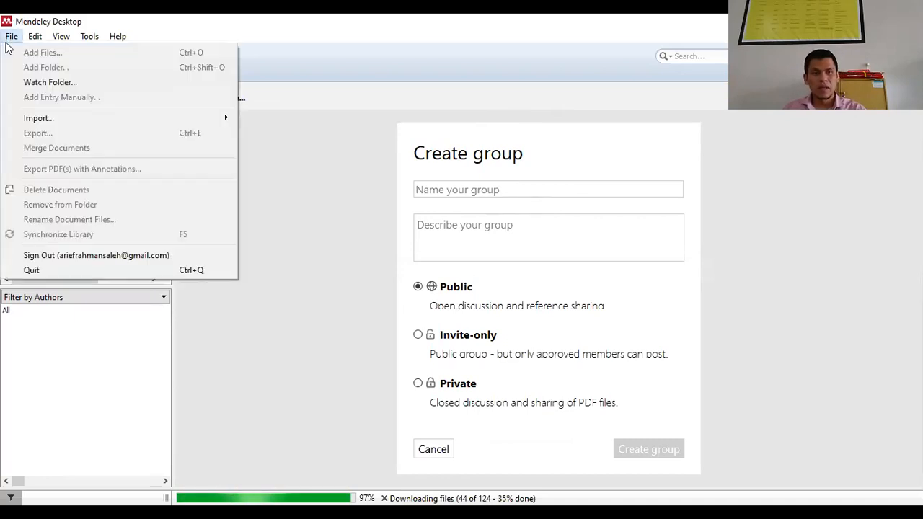
pyautogui.moveTo(46, 118)
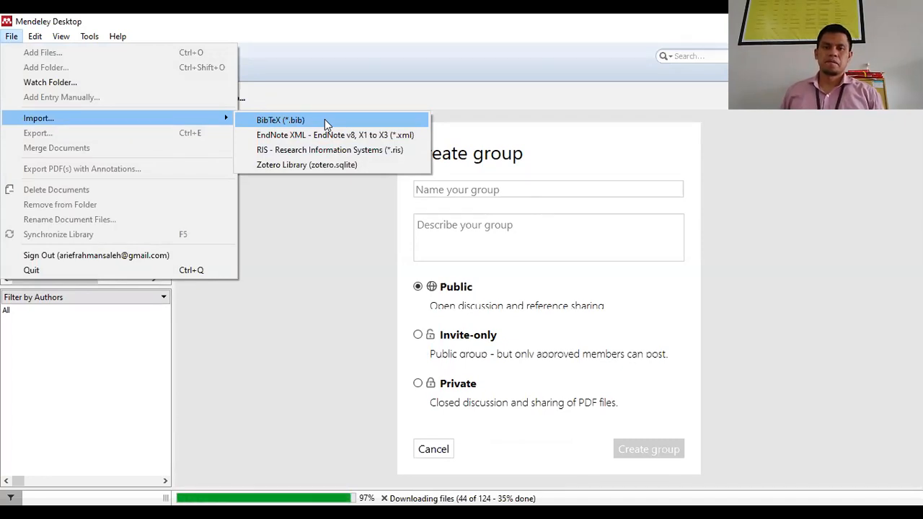
pyautogui.moveTo(30, 39)
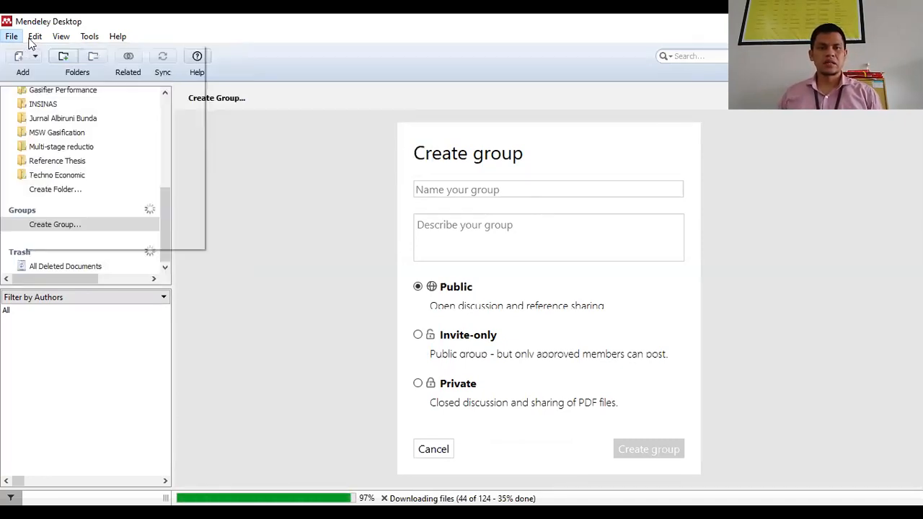
pyautogui.click(323, 55)
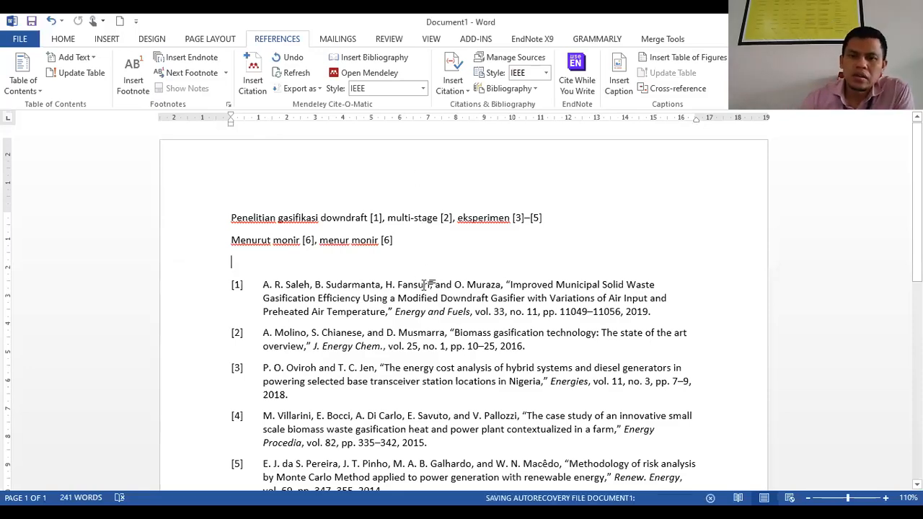
# In the Word document, add the two-stage air supply and double air stage downdraft gasification papers to the citation after multi-stage
pyautogui.click(445, 218)
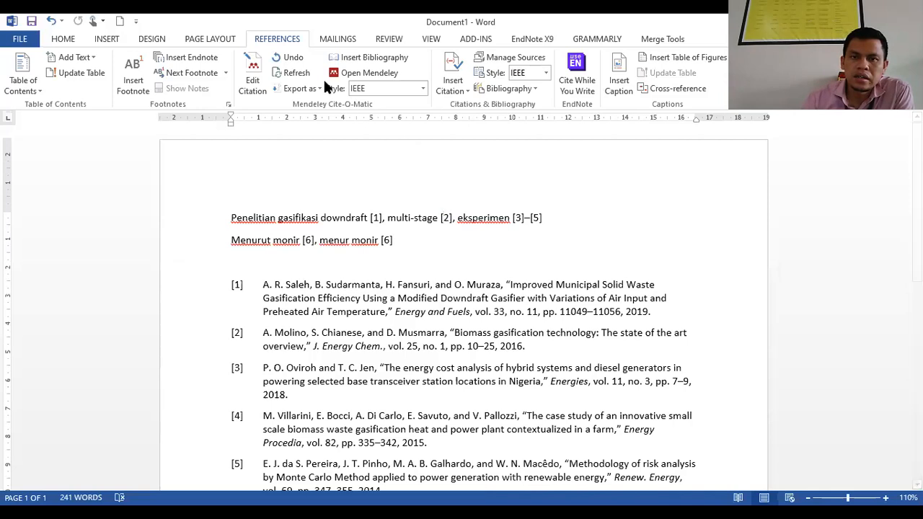
pyautogui.click(252, 85)
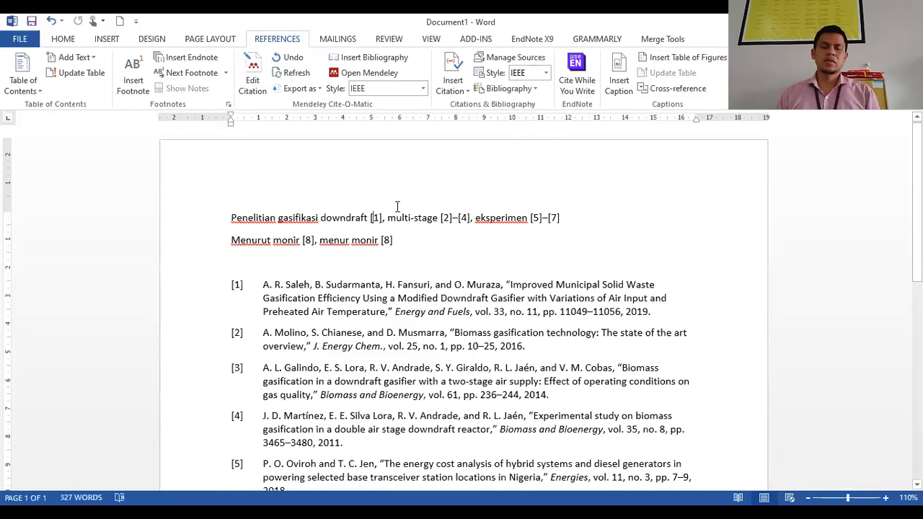
# Add the experimental study on temperature influence in municipal solid waste gasification to the citation after downdraft
pyautogui.moveTo(231, 217); pyautogui.dragTo(347, 218)
pyautogui.click(371, 245)
pyautogui.click(373, 218)
pyautogui.click(252, 67)
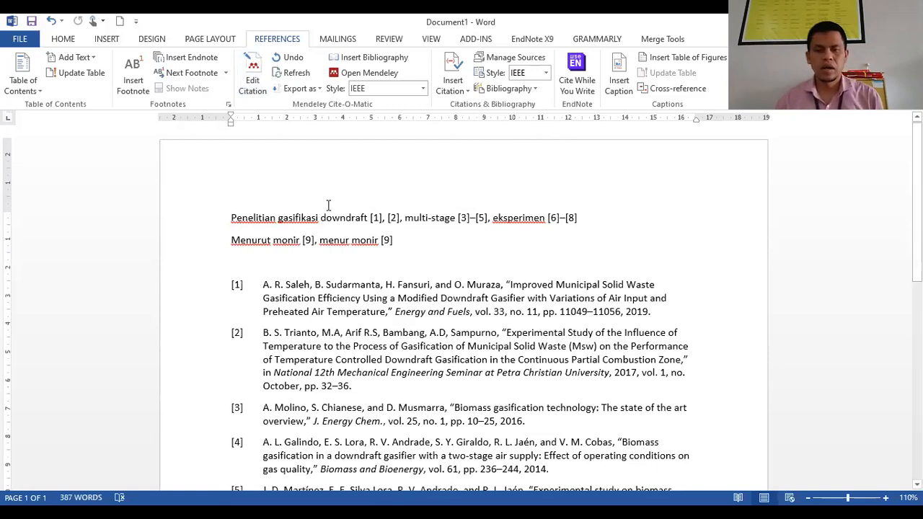
pyautogui.click(373, 218)
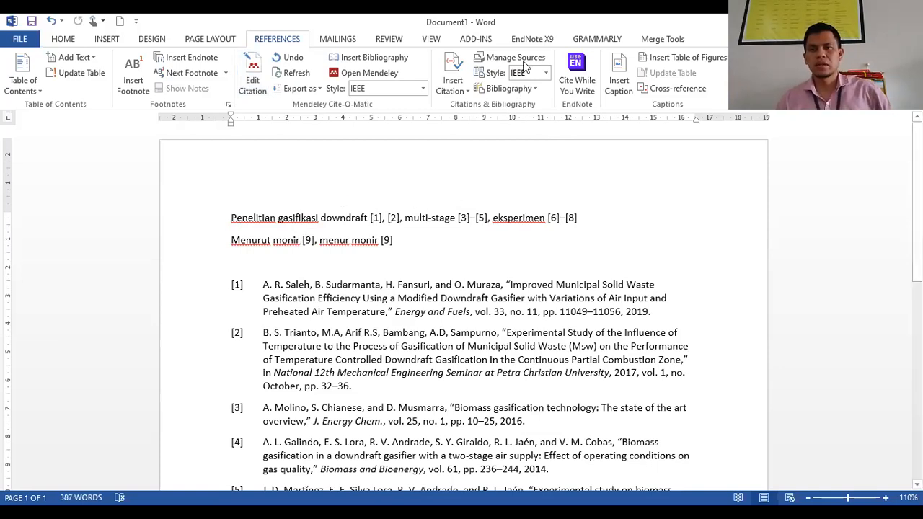